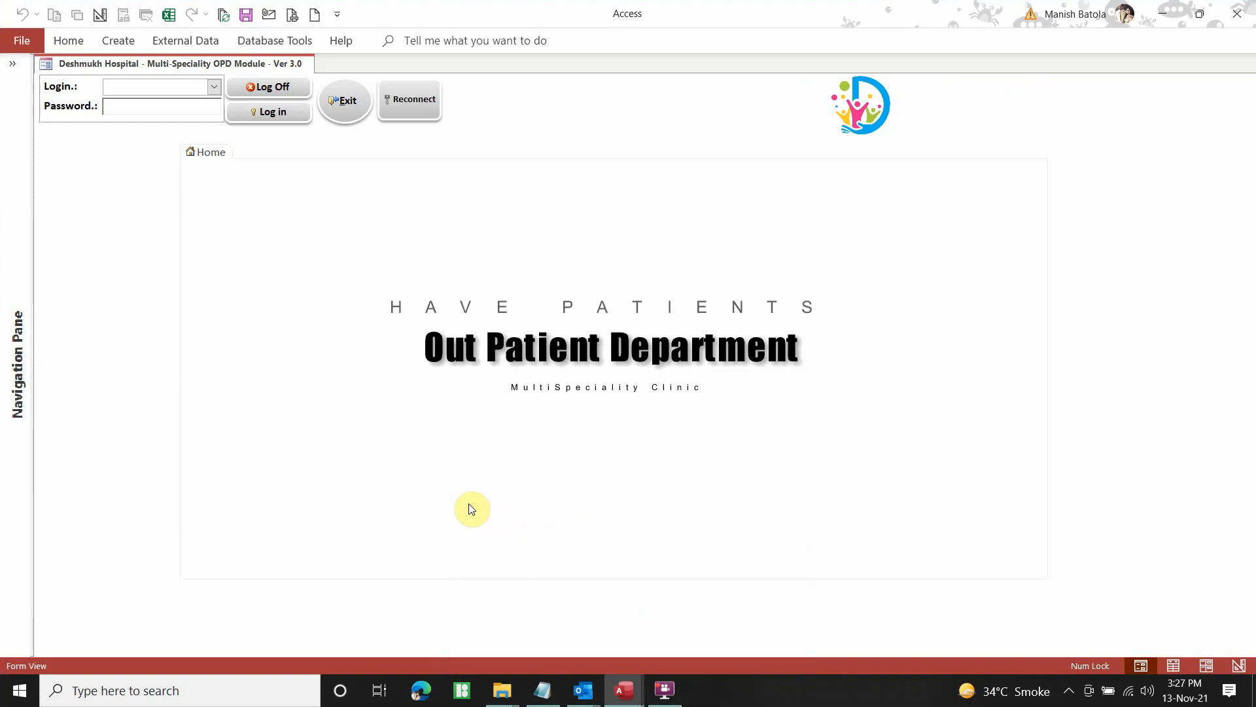
Log into the OPD module as the chosen user with the account password and acknowledge the access-permitted message
click(215, 88)
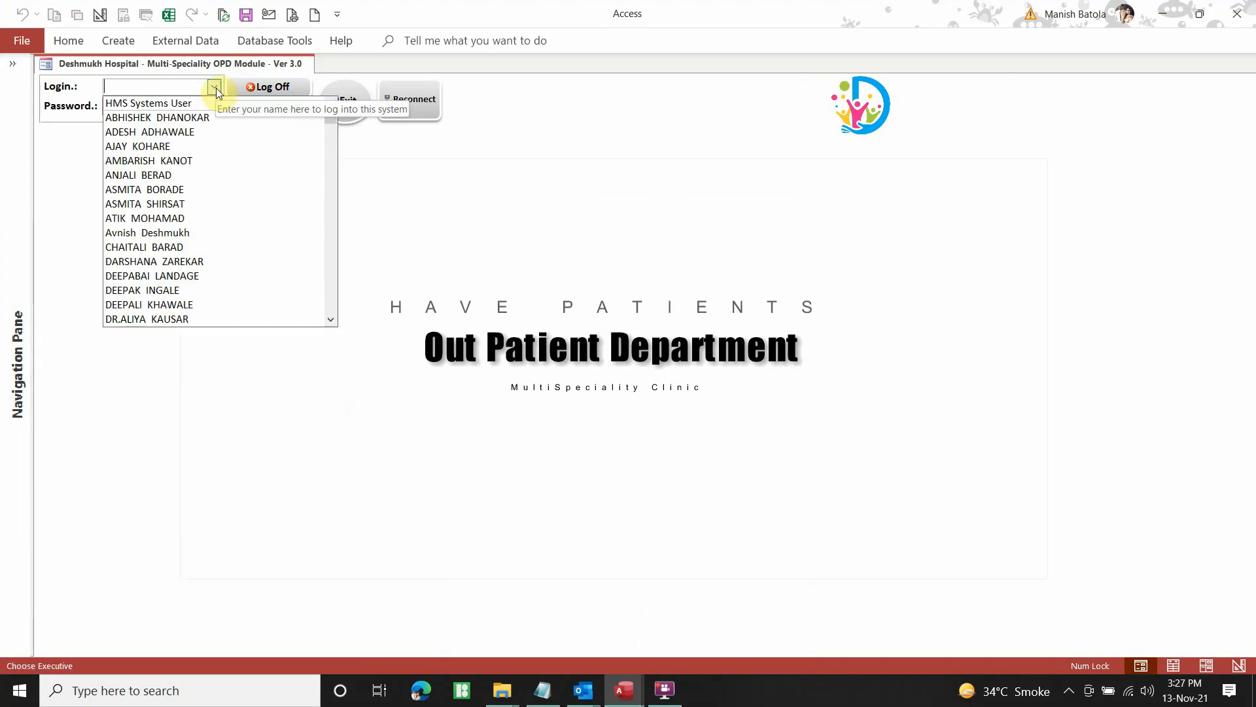
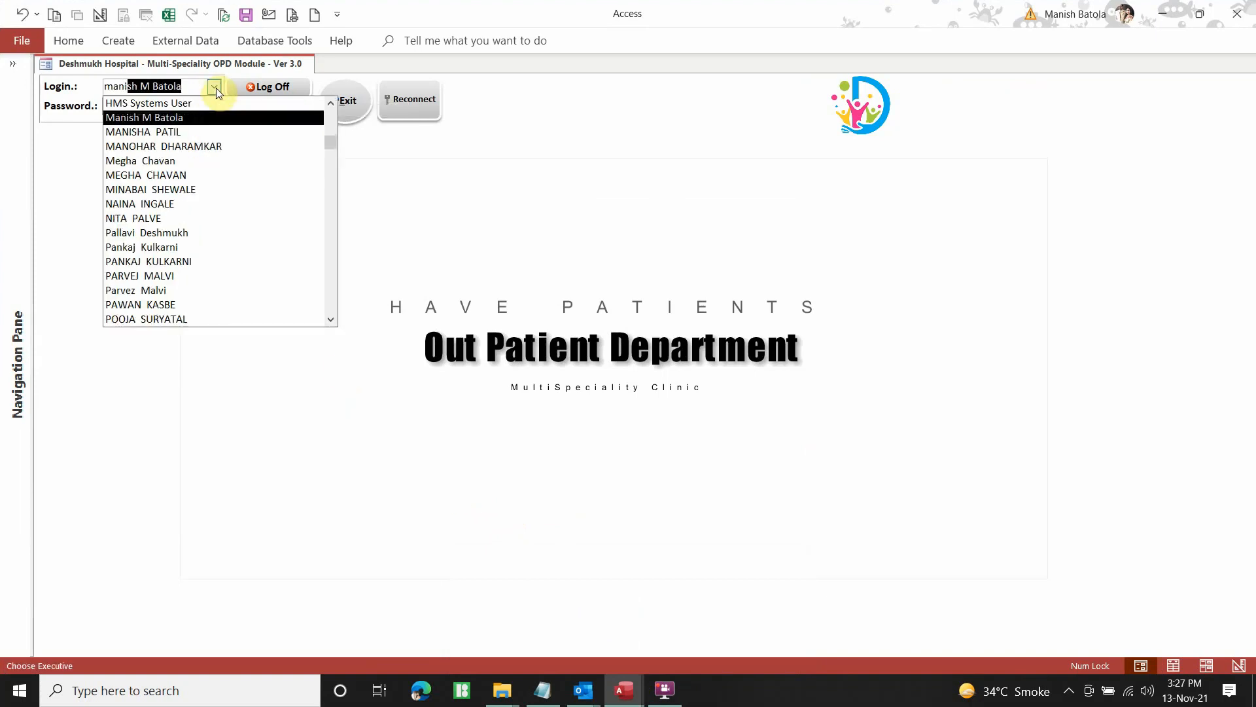
key(Return)
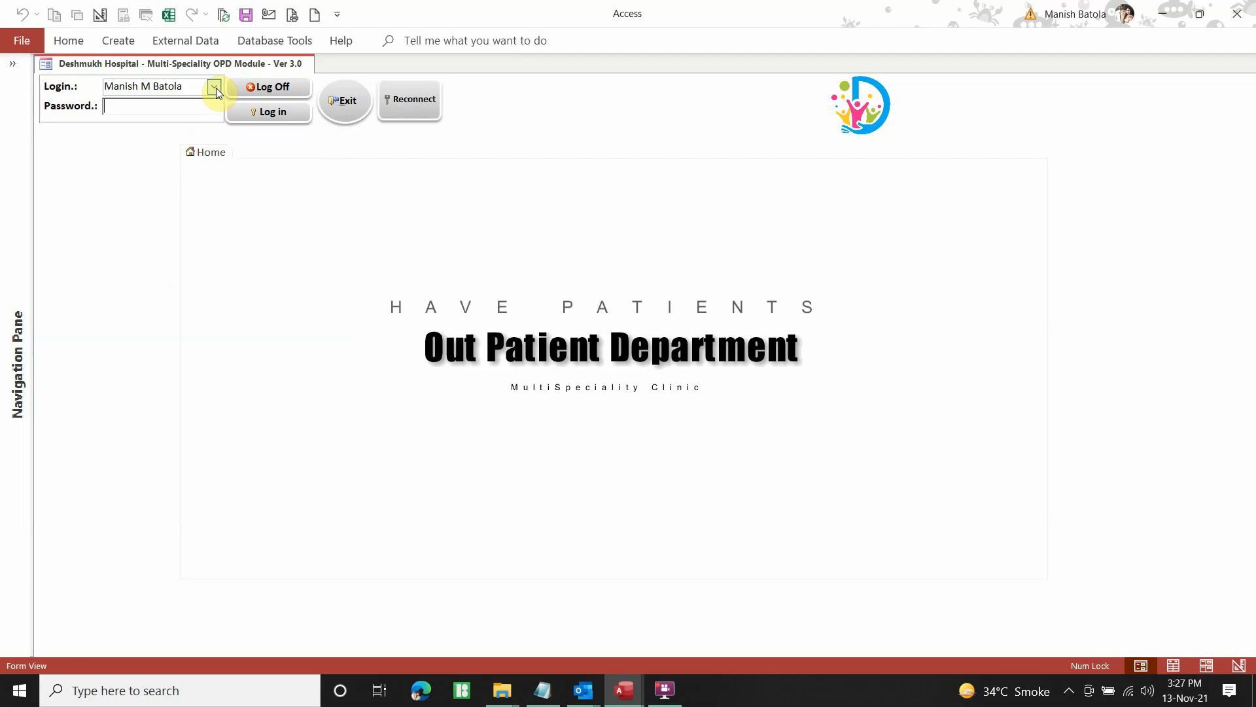
text(***)
key(Return)
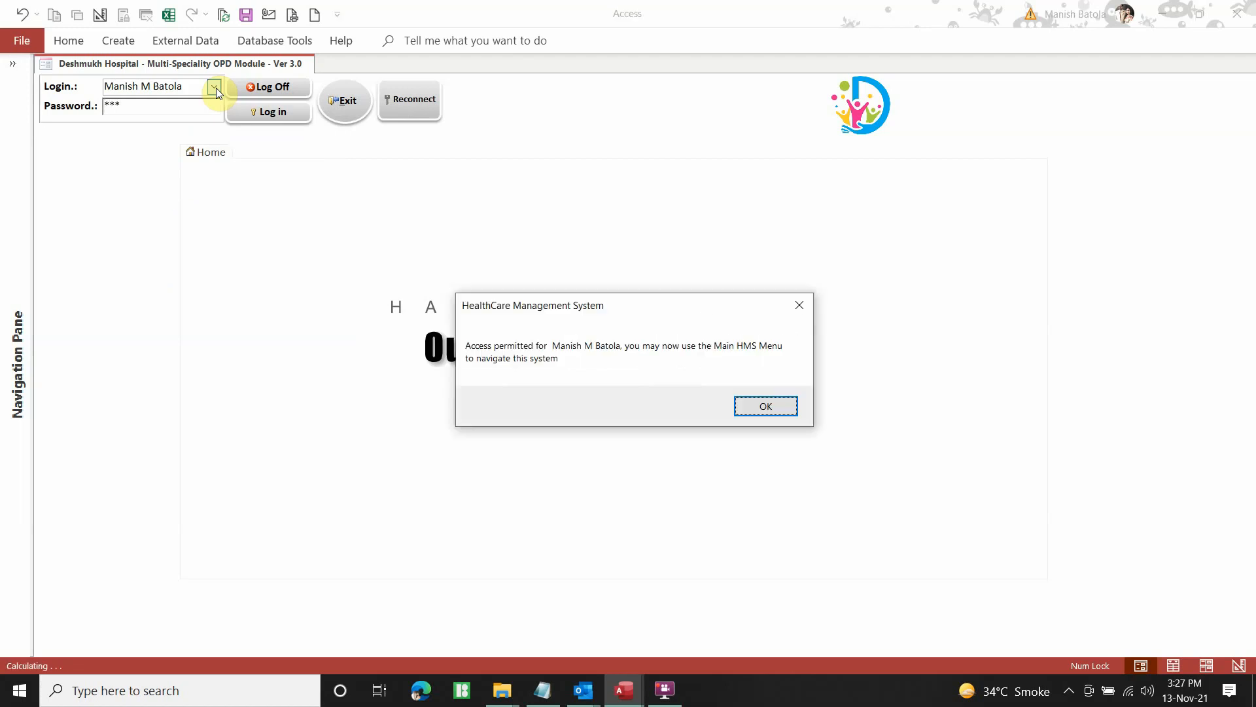
key(Return)
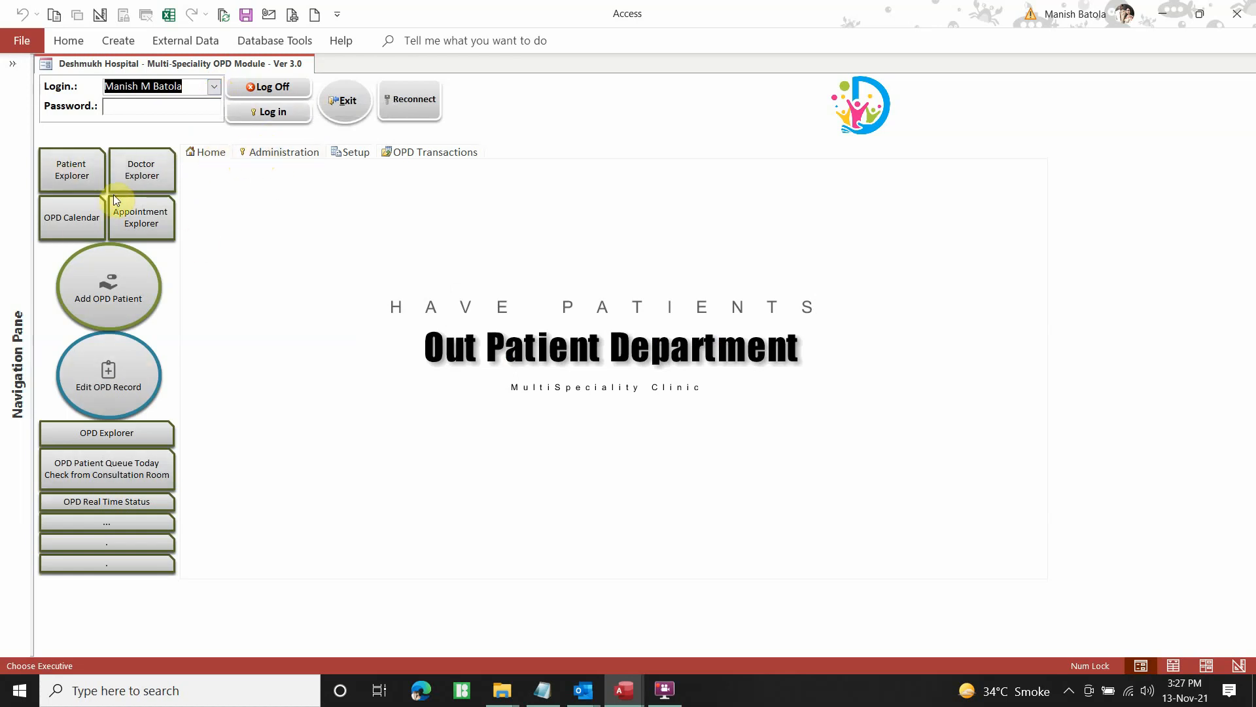
Move through Administration, Setup and OPD Transactions, then start a new OPD record
click(210, 154)
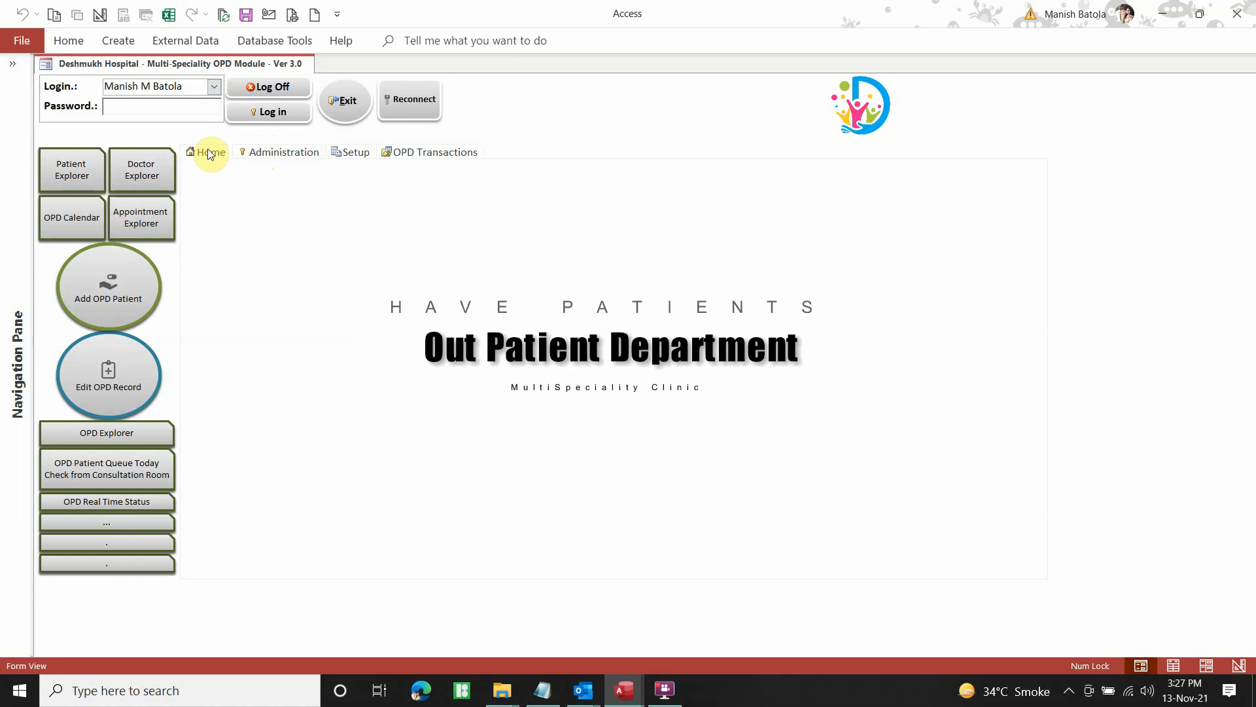
click(272, 152)
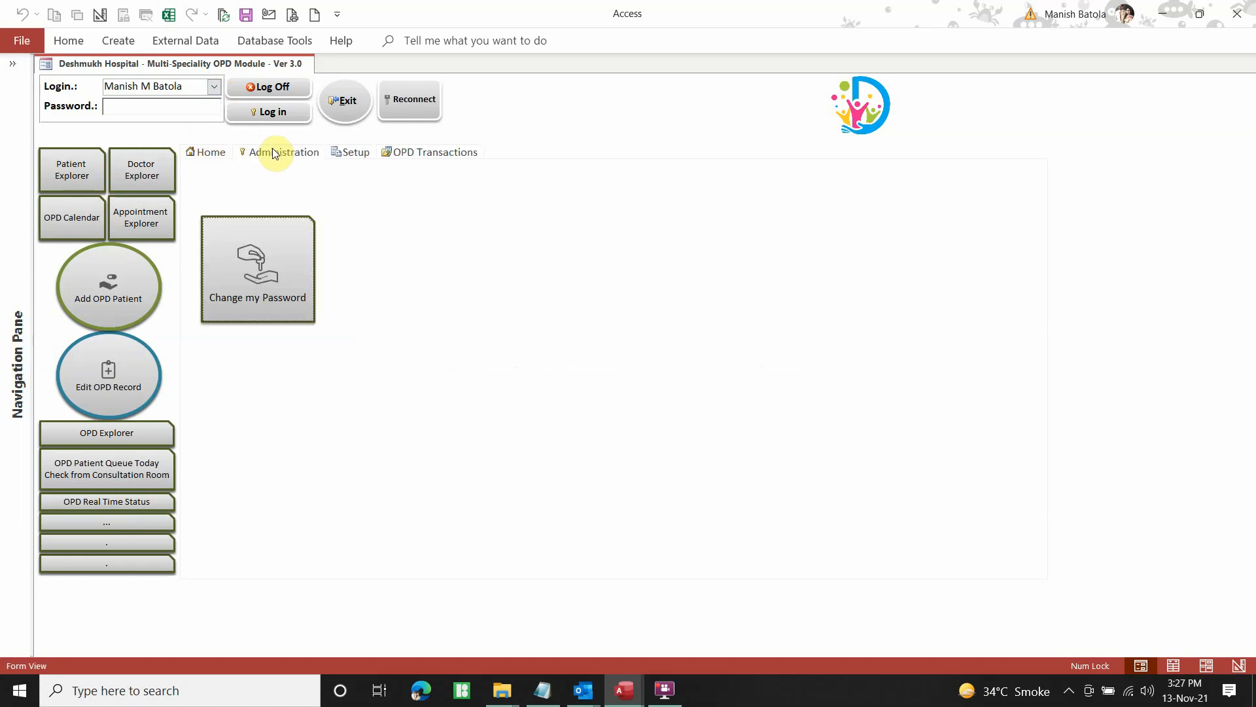
click(351, 151)
click(444, 154)
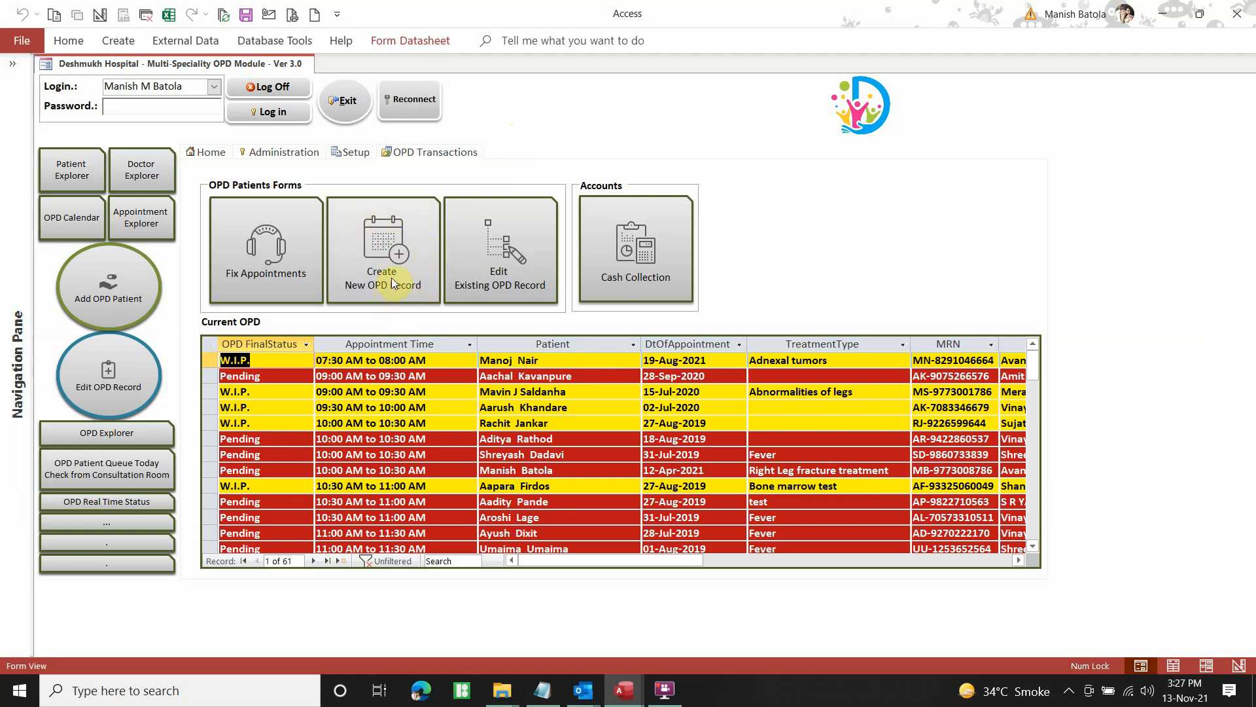
click(369, 230)
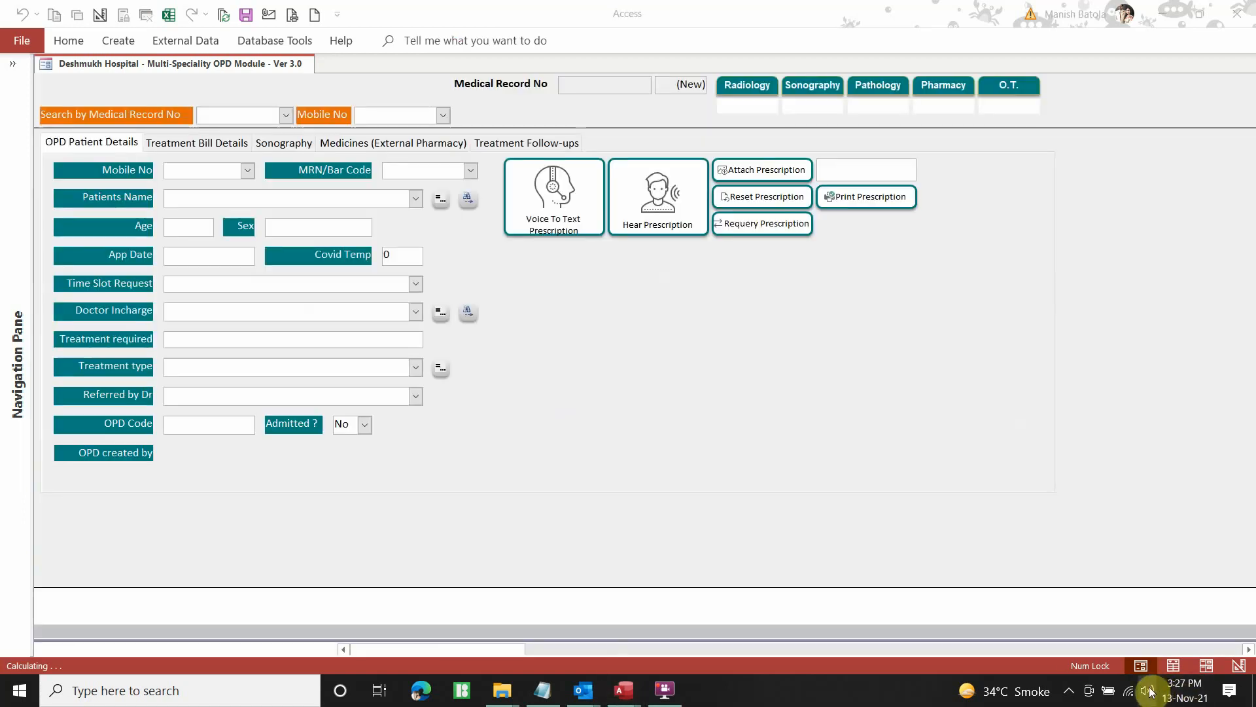
Check the system volume, then browse the patient mobile number and patient name lists
click(1149, 690)
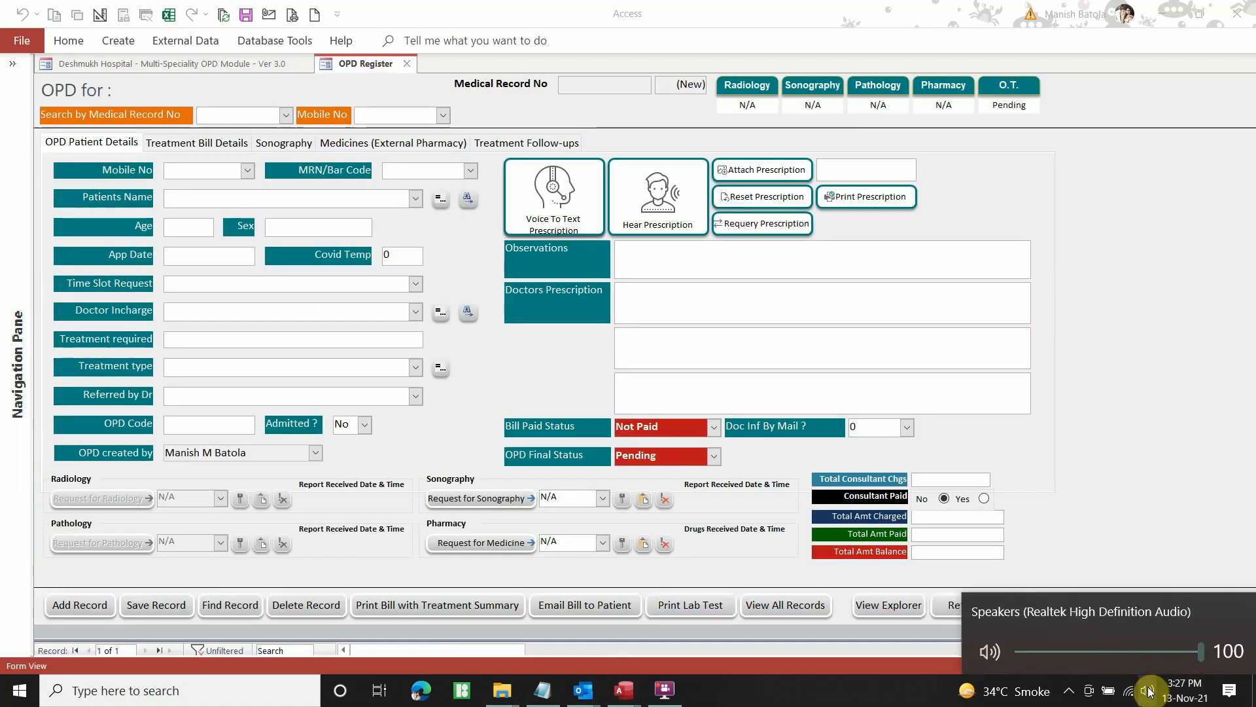
click(425, 287)
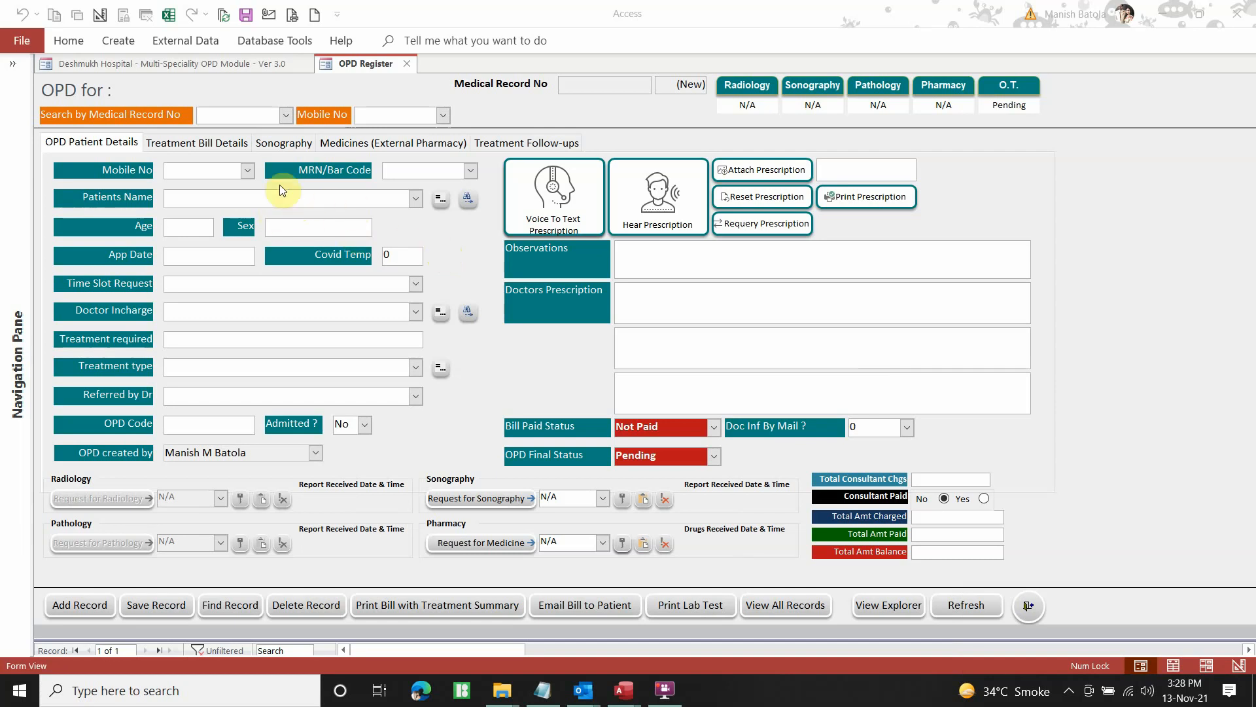
click(250, 173)
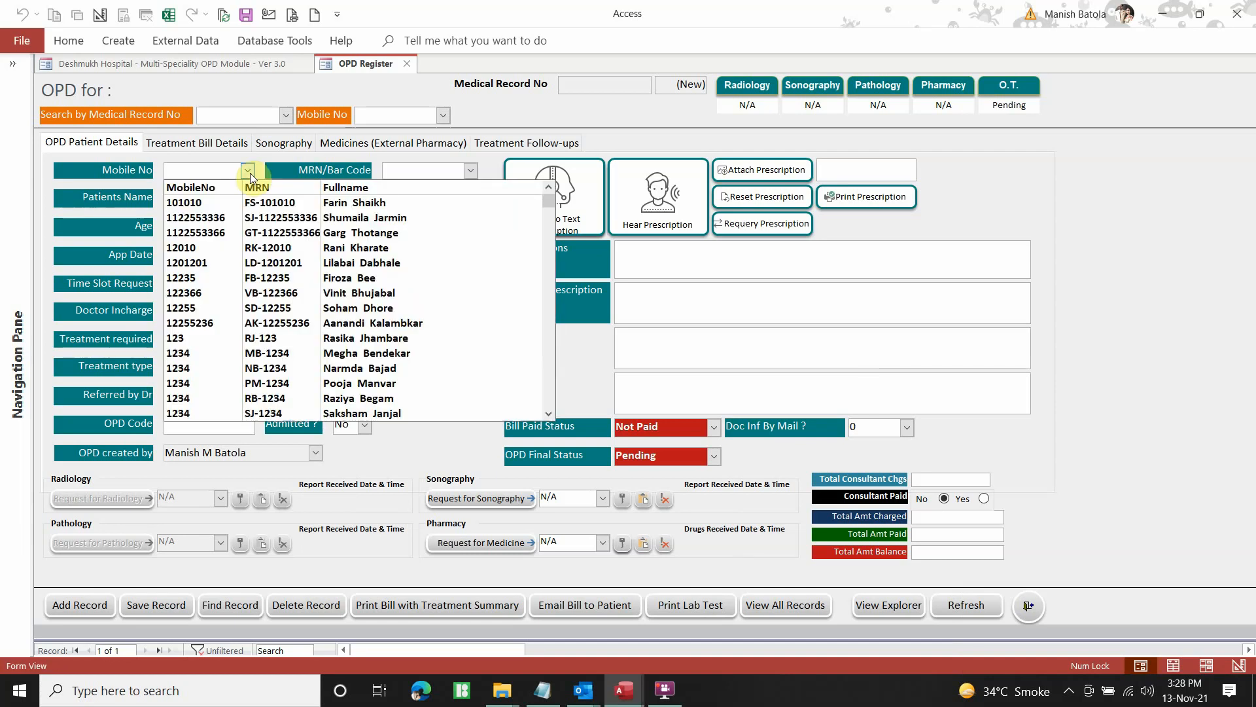
click(250, 172)
click(415, 200)
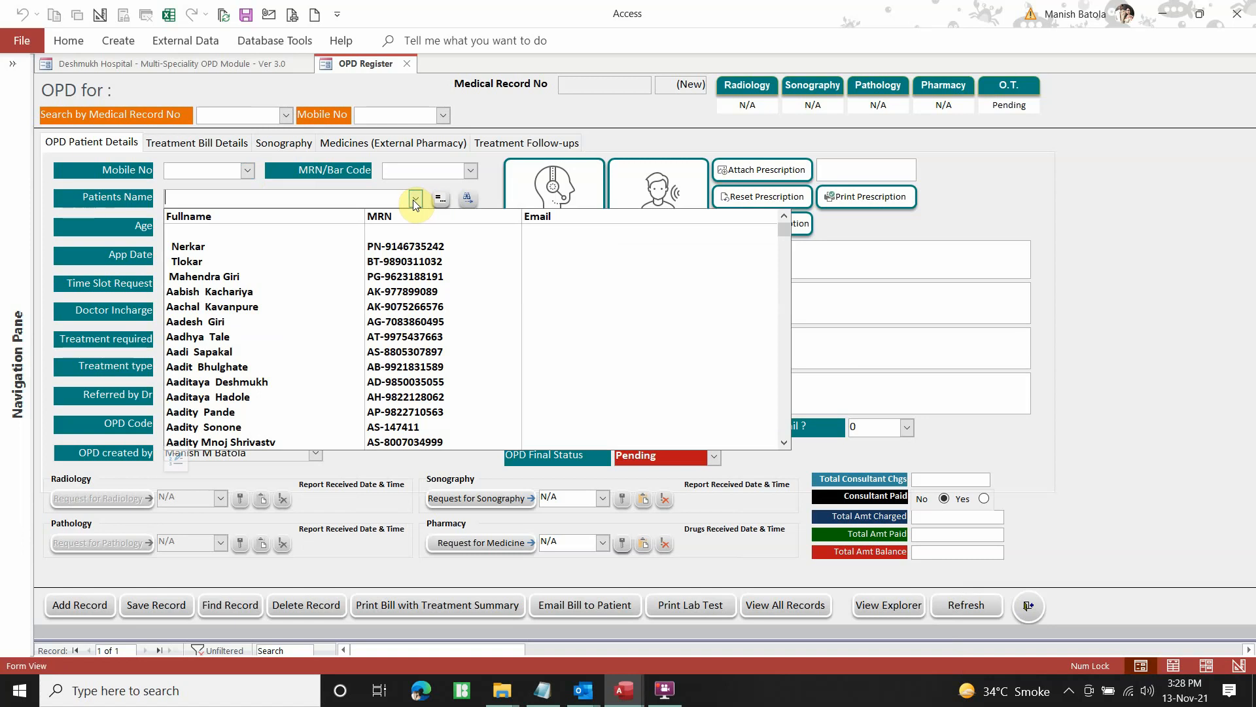
click(415, 201)
Search the Patients Name list by the first letters and load the chosen patient into the OPD Register
click(543, 689)
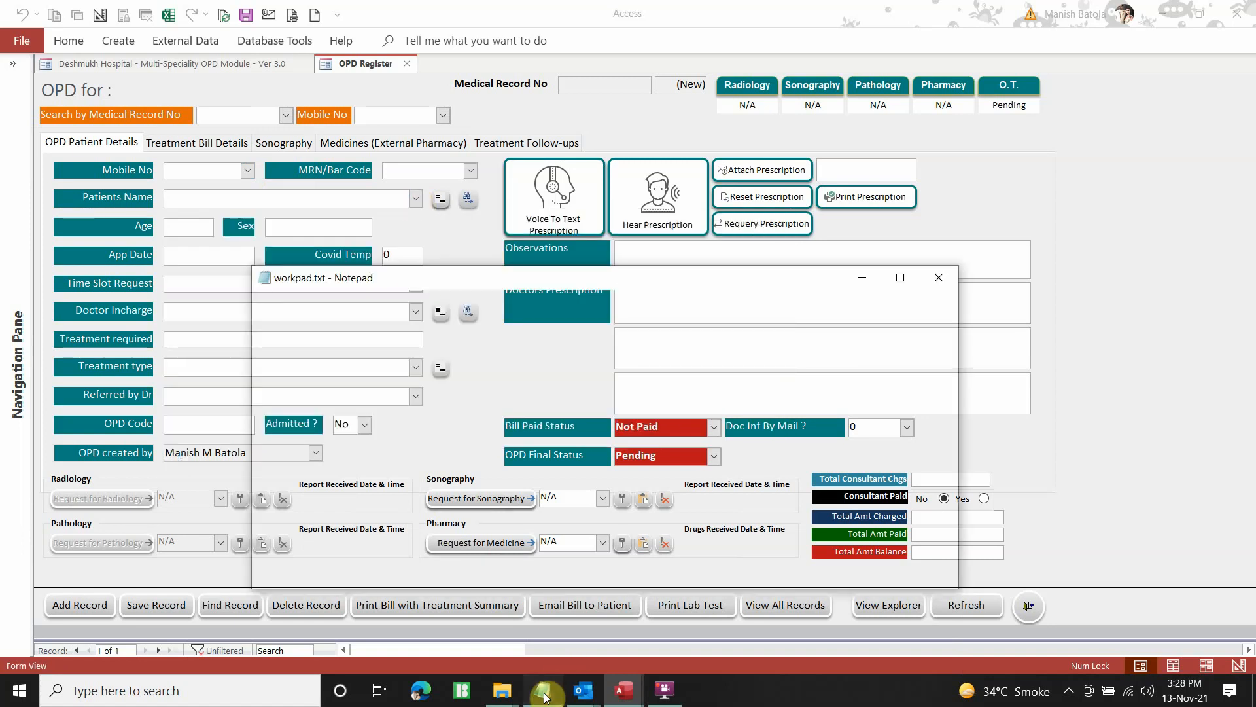
click(624, 690)
click(415, 199)
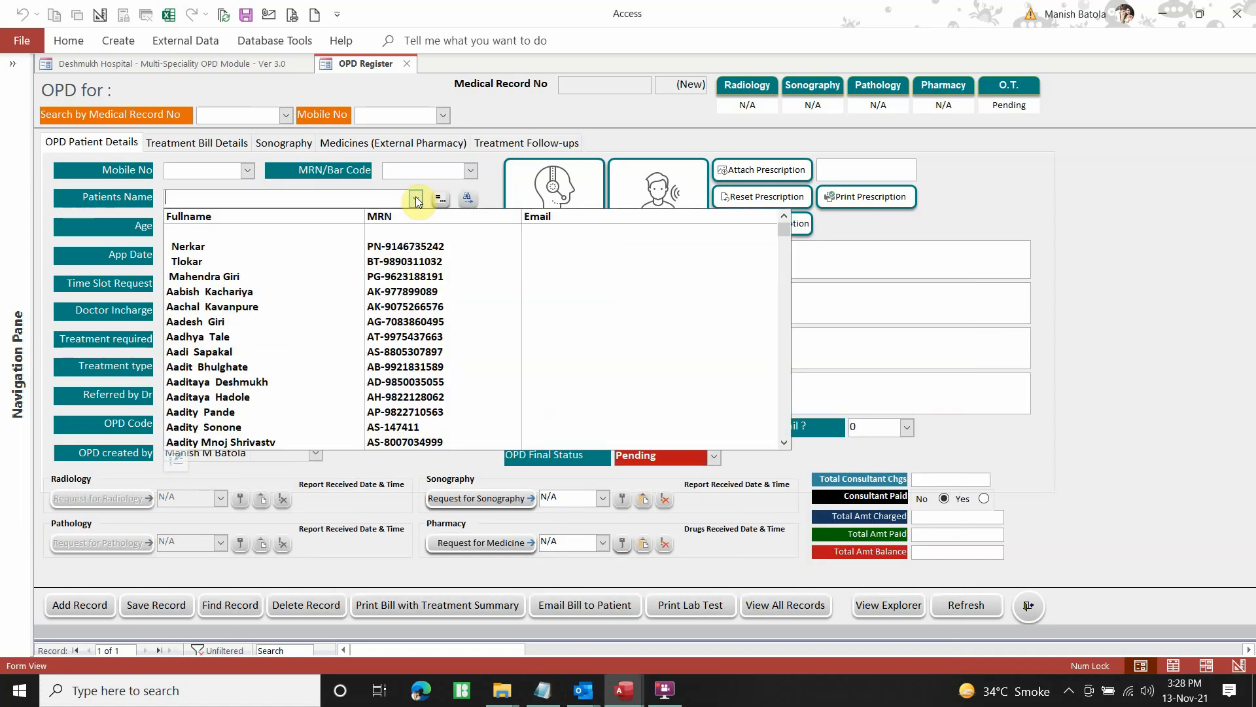
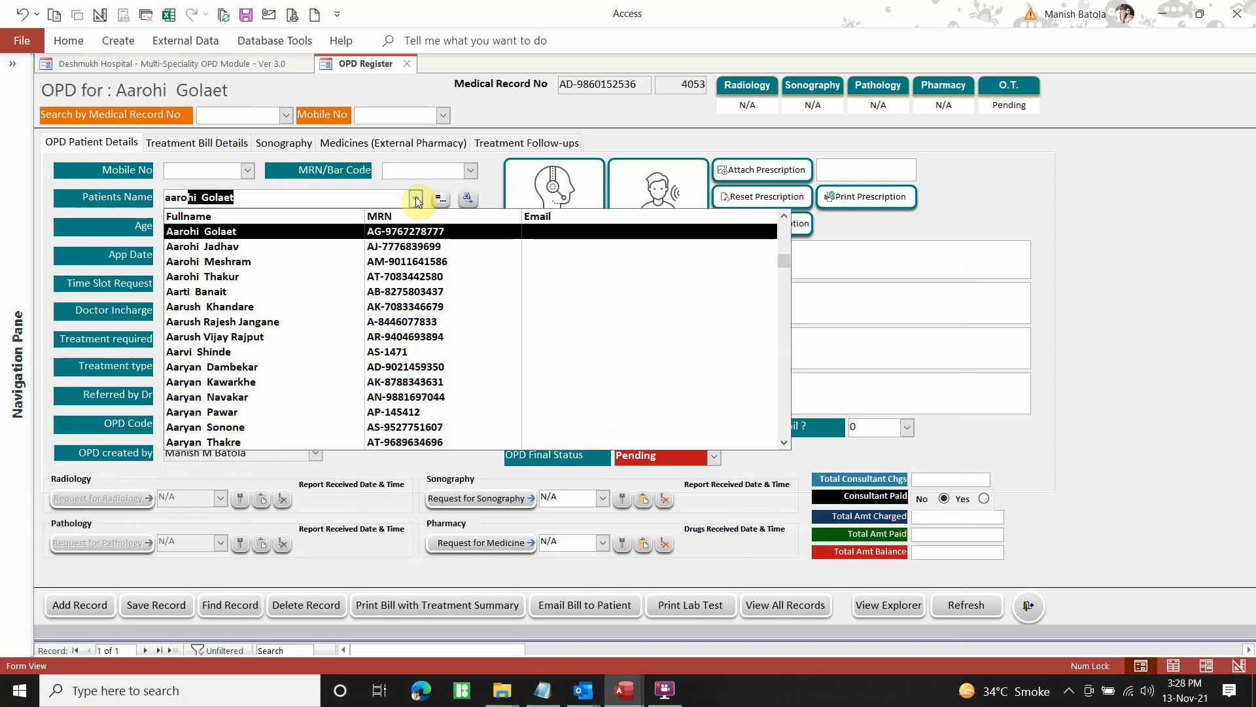
click(240, 277)
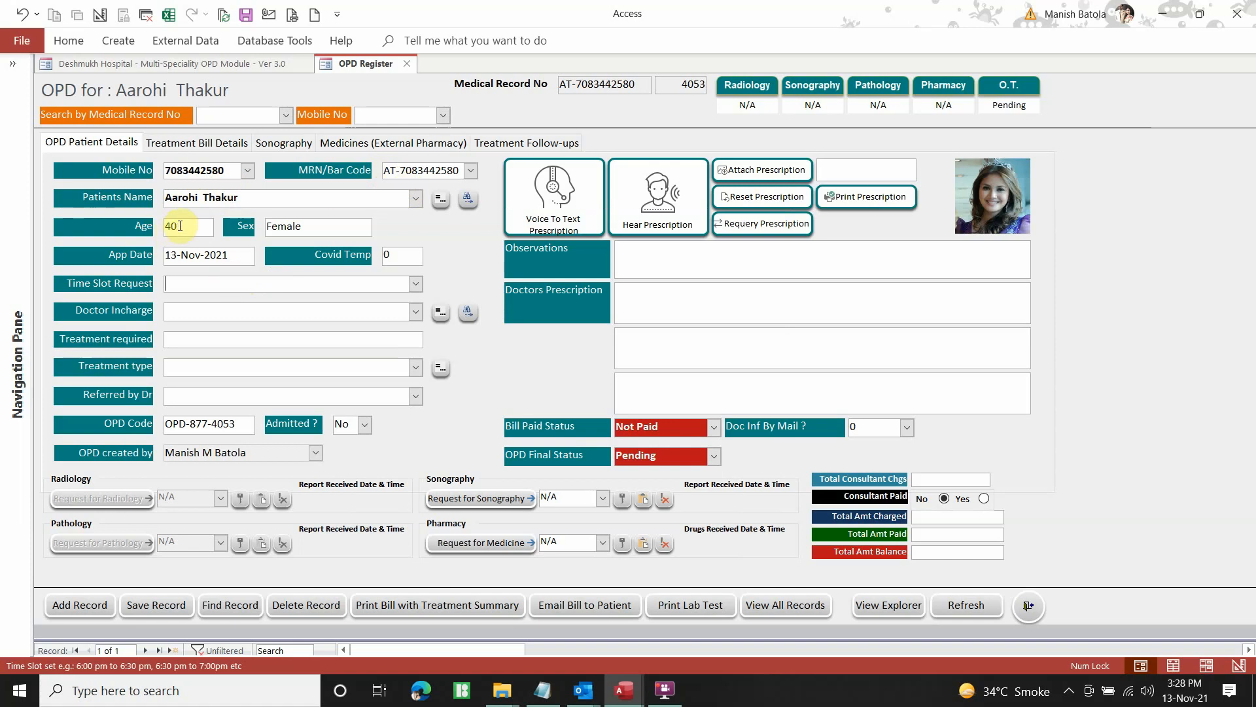
Enter a Covid temperature of 35 and check the appointment date and generated OPD code
click(225, 257)
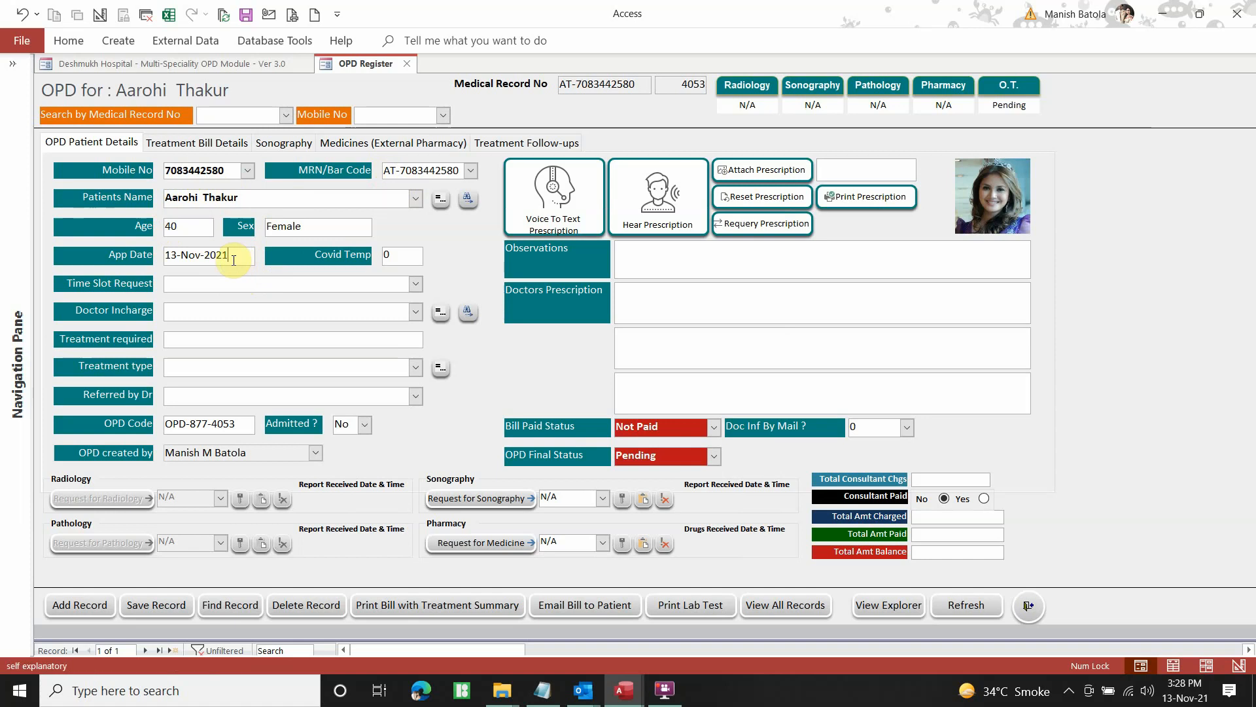
click(399, 257)
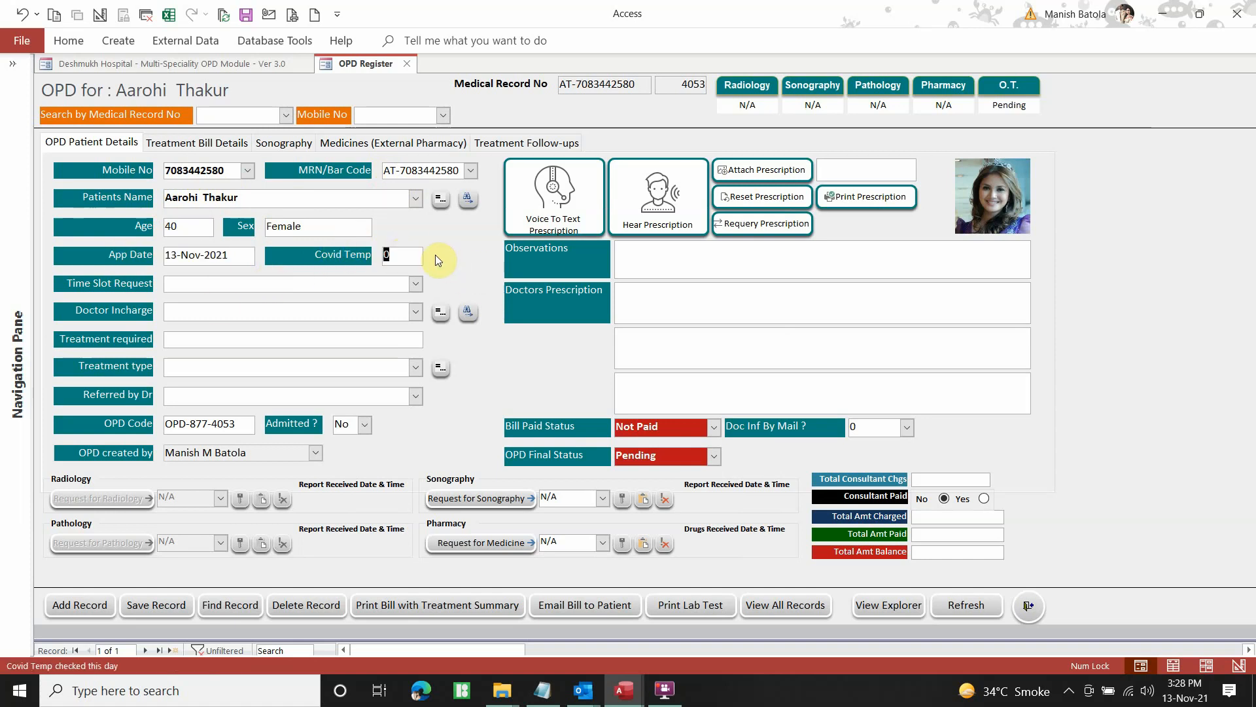
text(35)
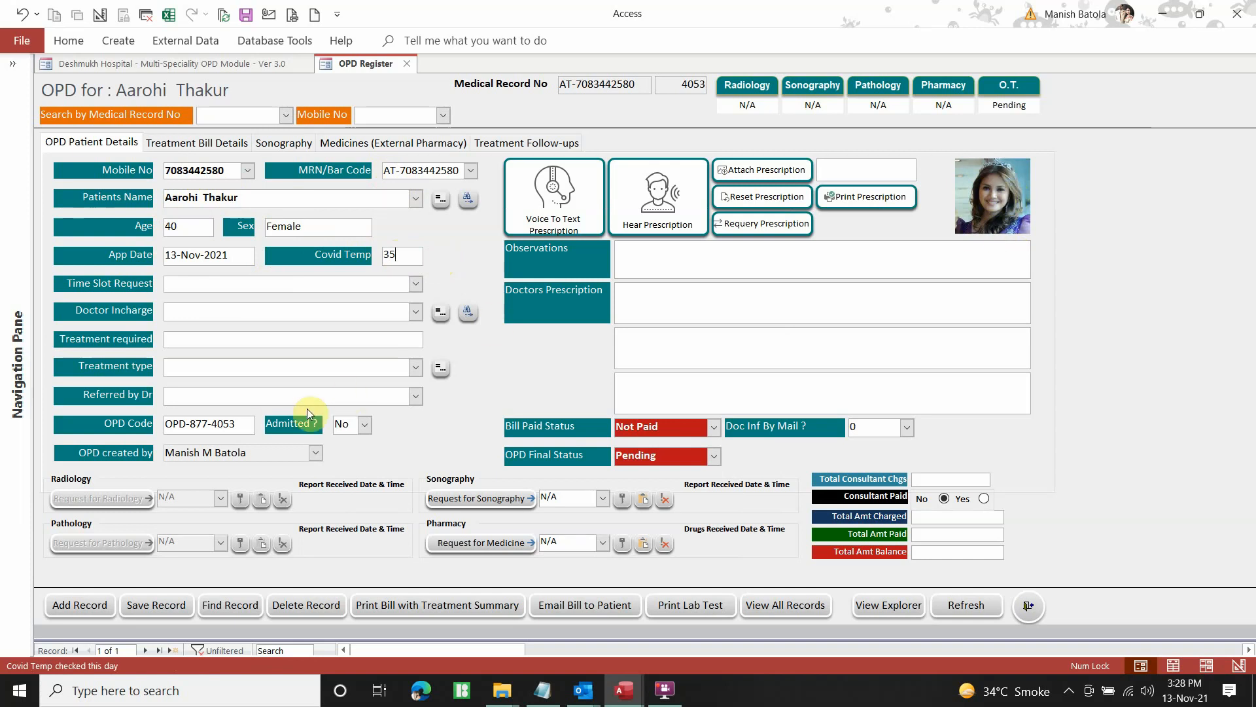
click(234, 425)
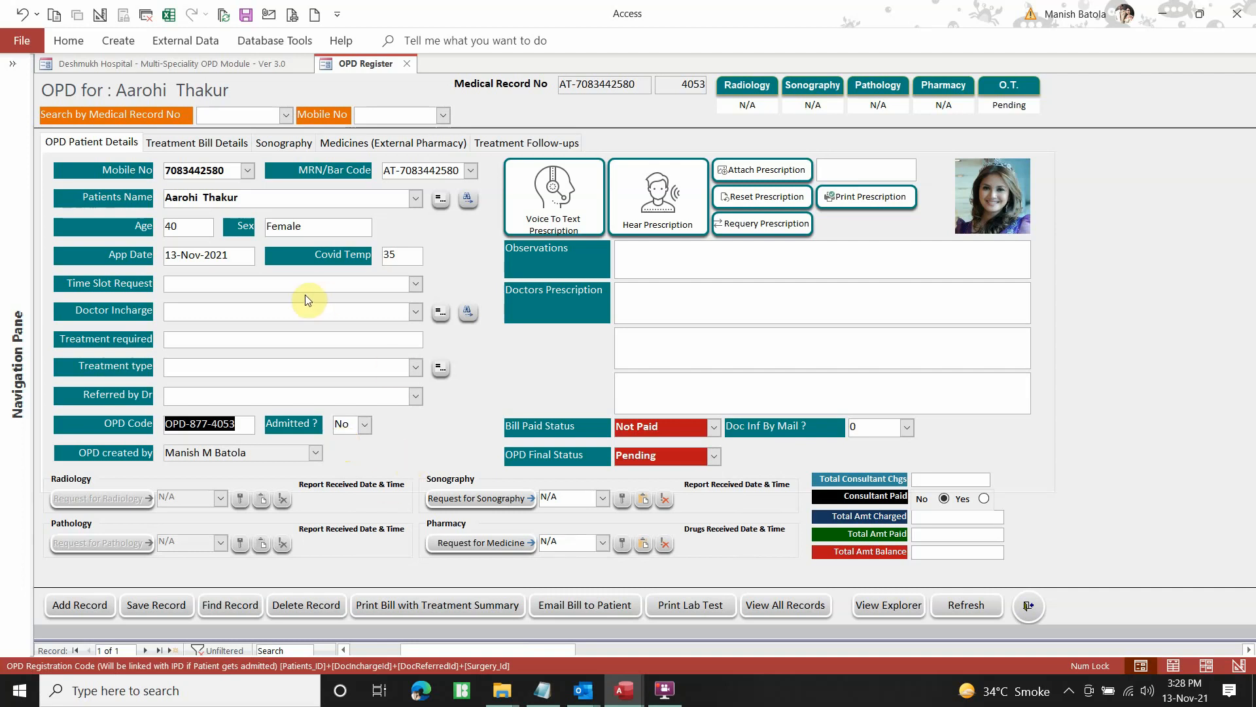
Set the Time Slot Request to 05:00 PM to 05:30 PM
click(416, 286)
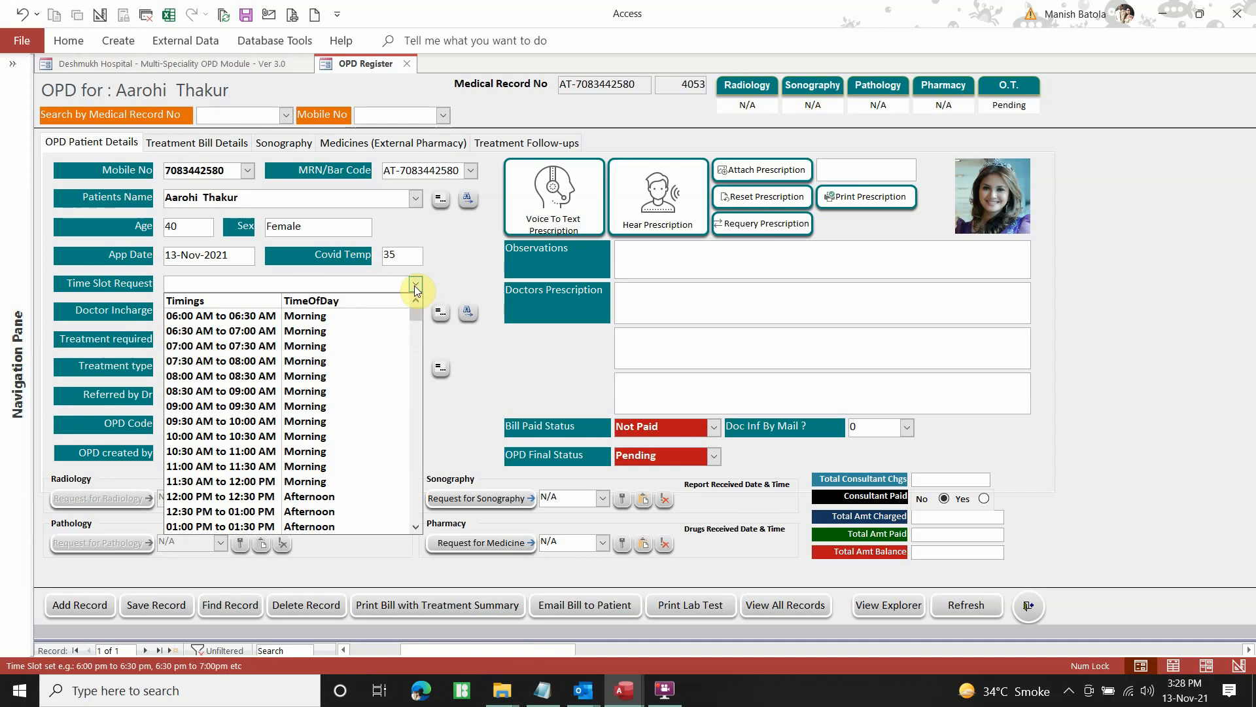
scroll(373, 347, down, 3)
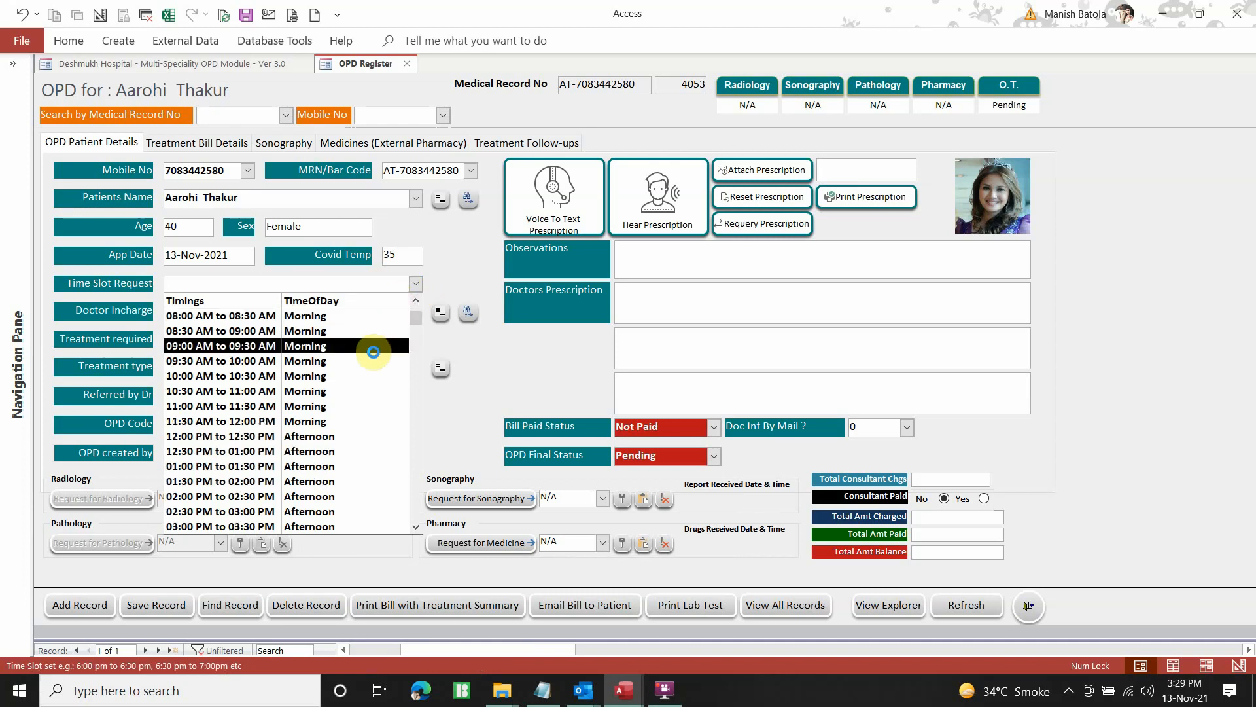
scroll(371, 370, down, 2)
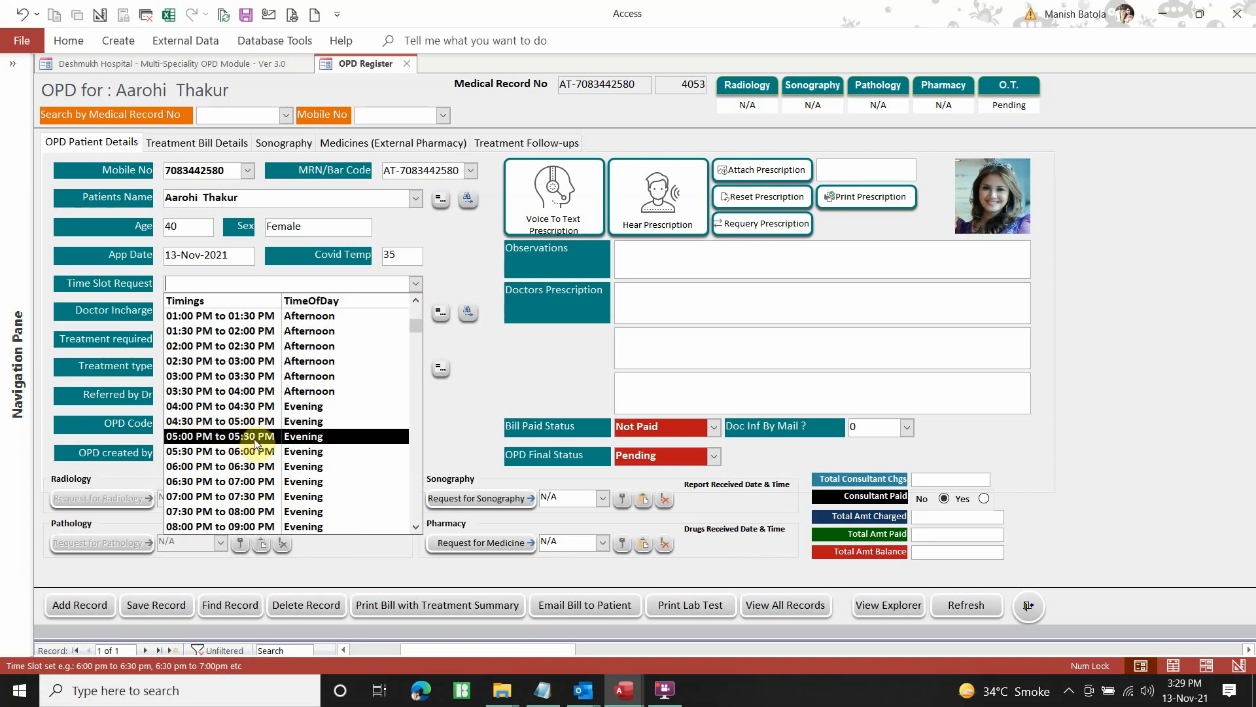
click(218, 437)
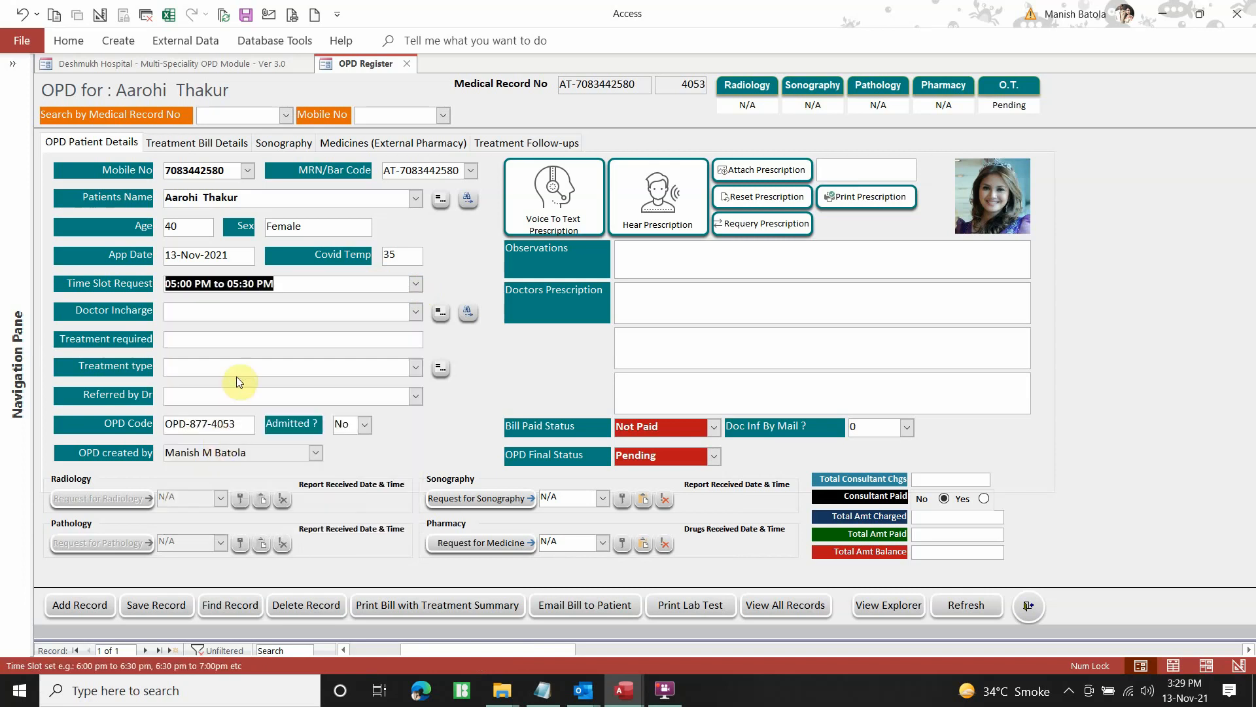
Search the doctor list and set the matching doctor as Doctor Incharge
click(417, 313)
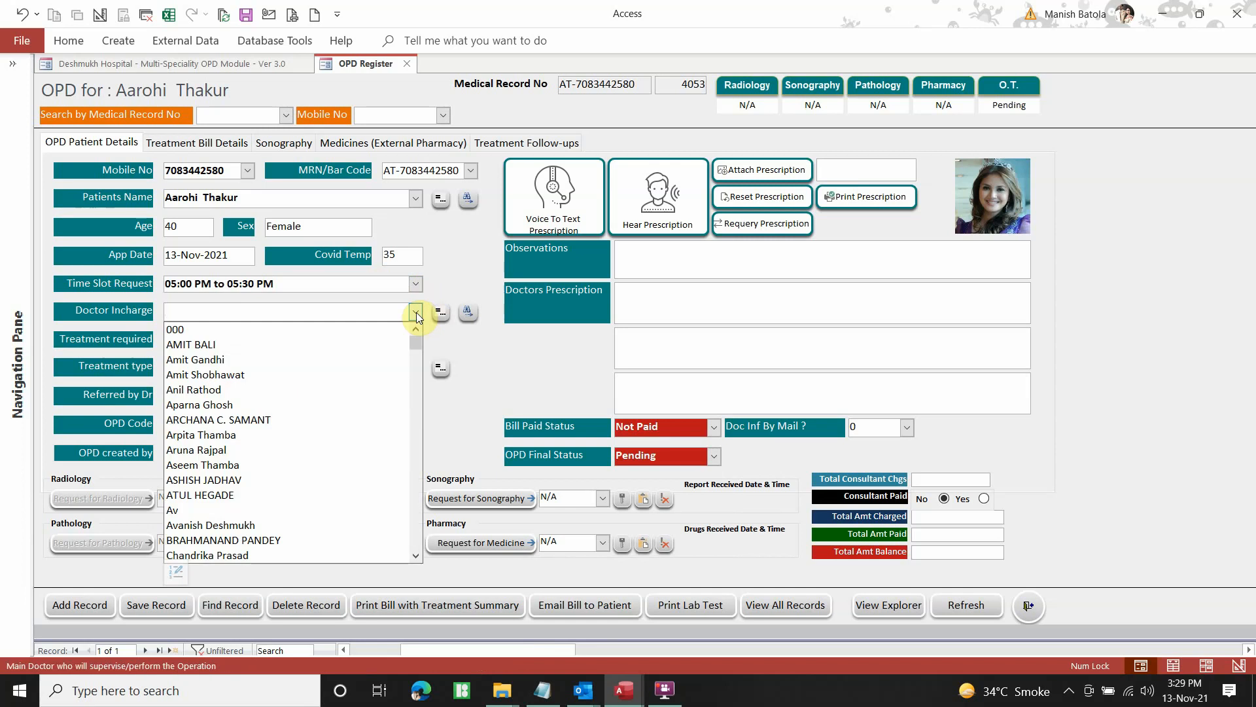
text(d)
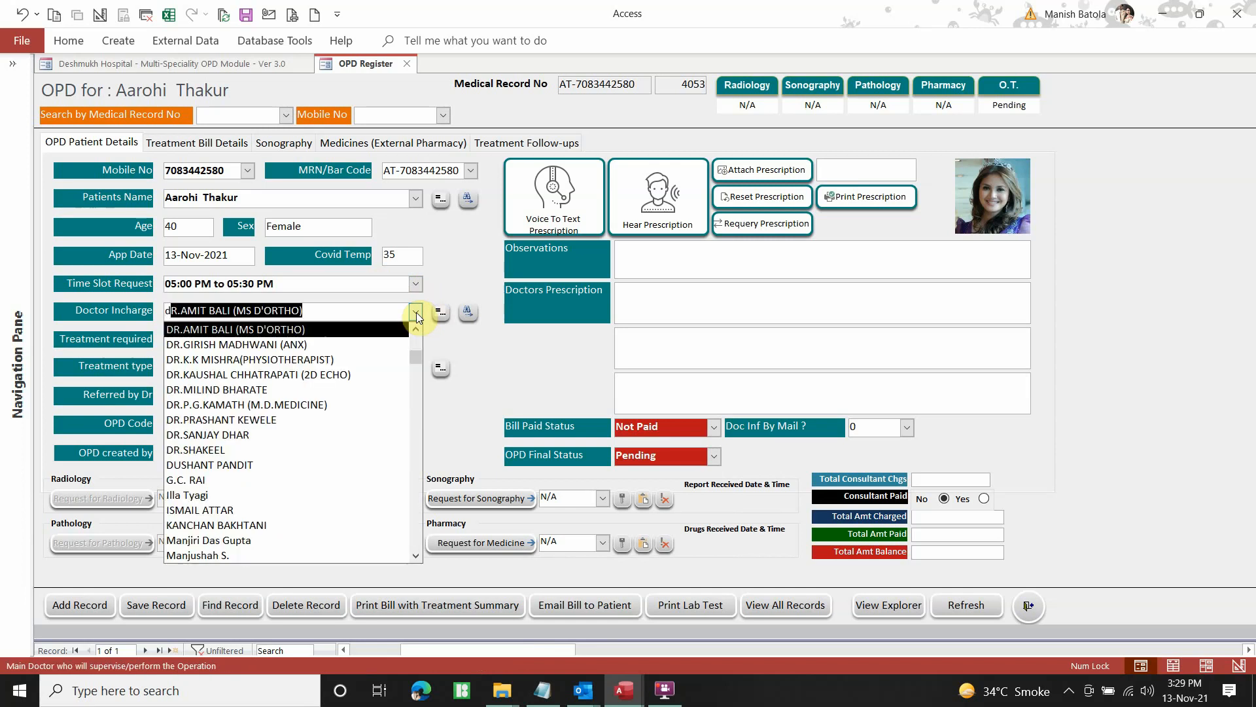
text(av)
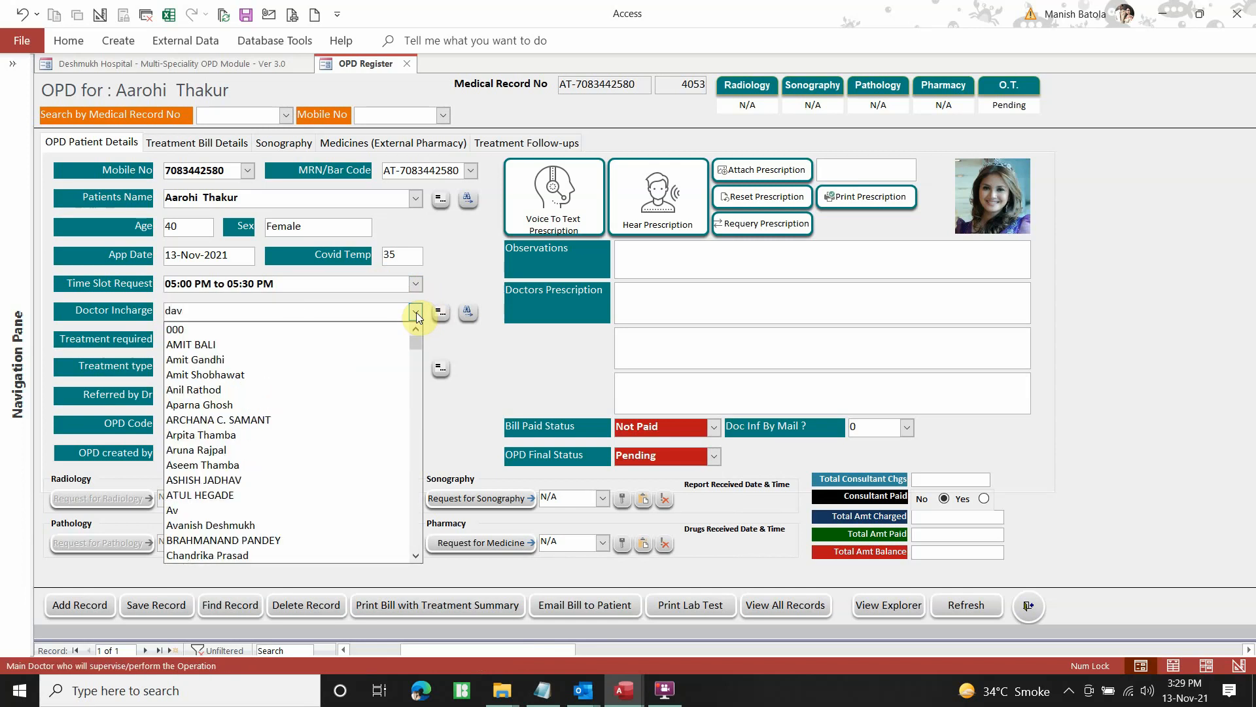
key(BackSpace)
key(BackSpace)
key(BackSpace)
text(av)
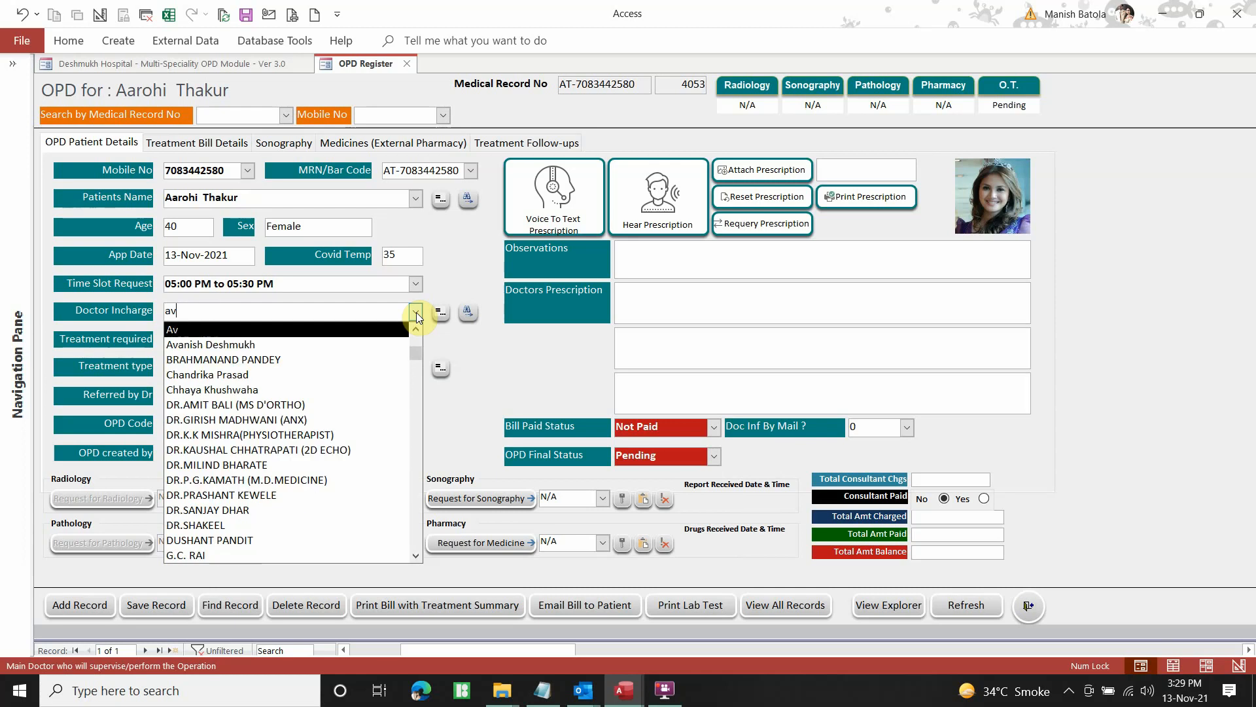
click(330, 344)
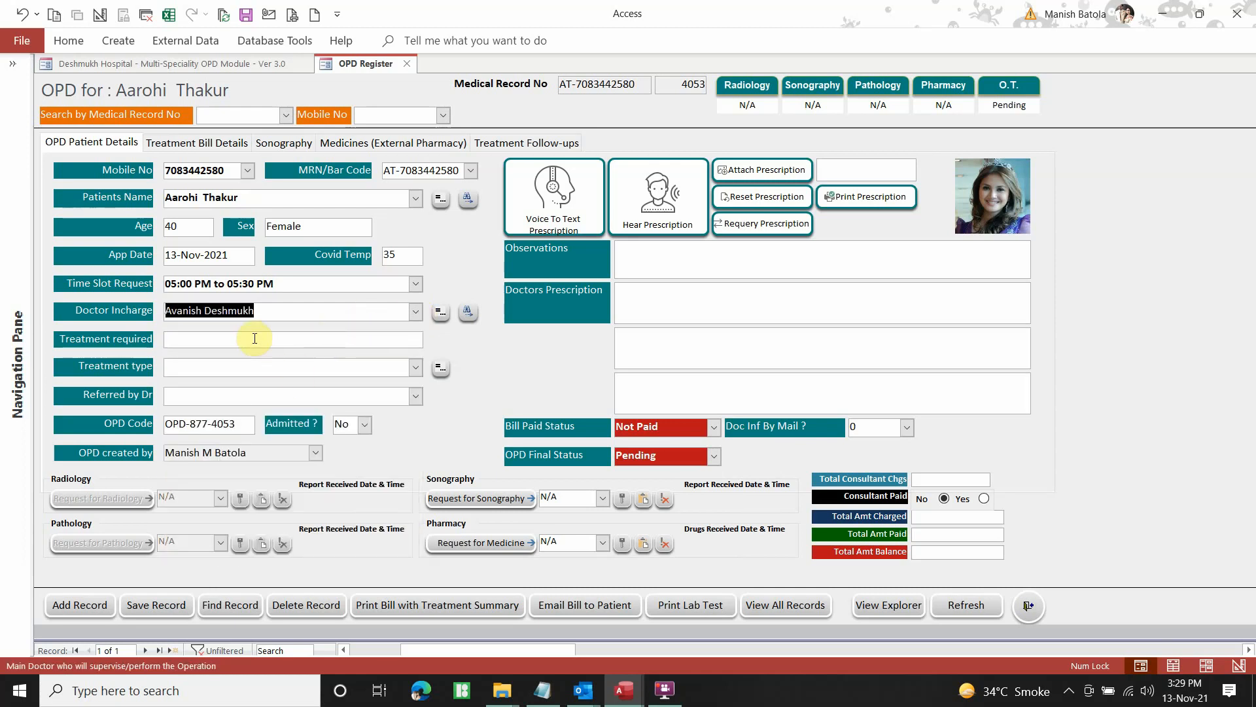
Set both Treatment type and Treatment required to Arthritis
click(415, 367)
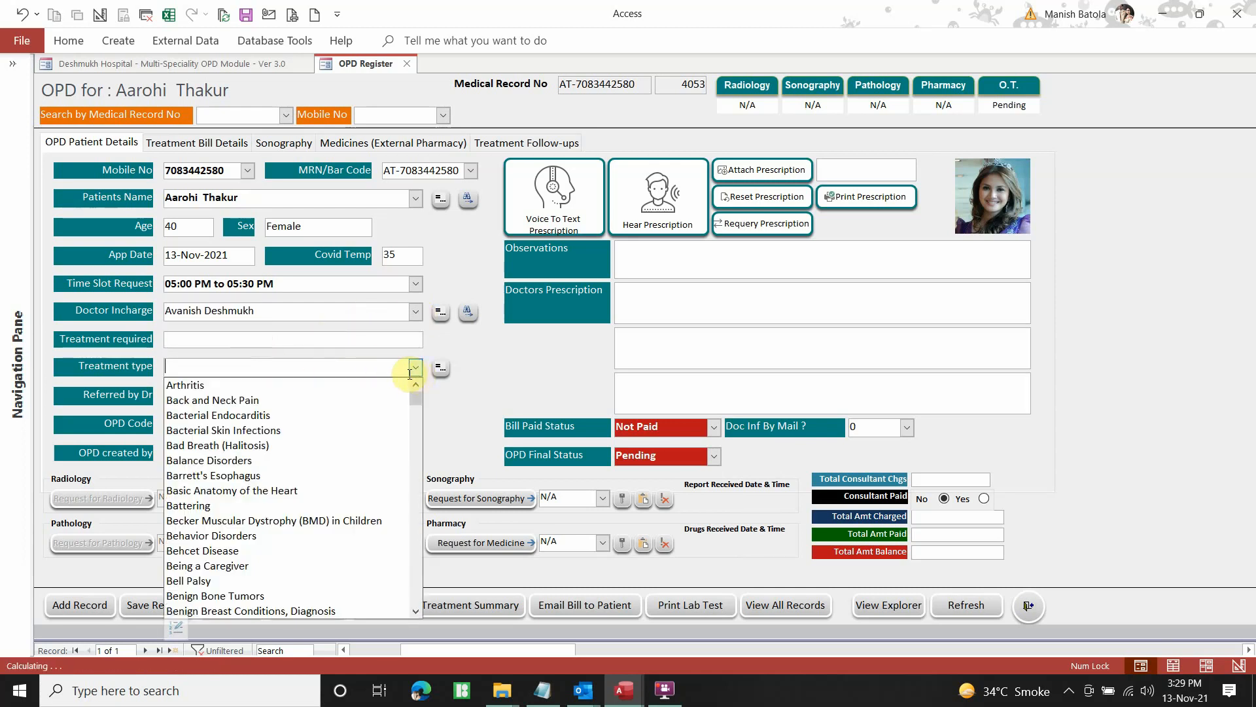
click(356, 386)
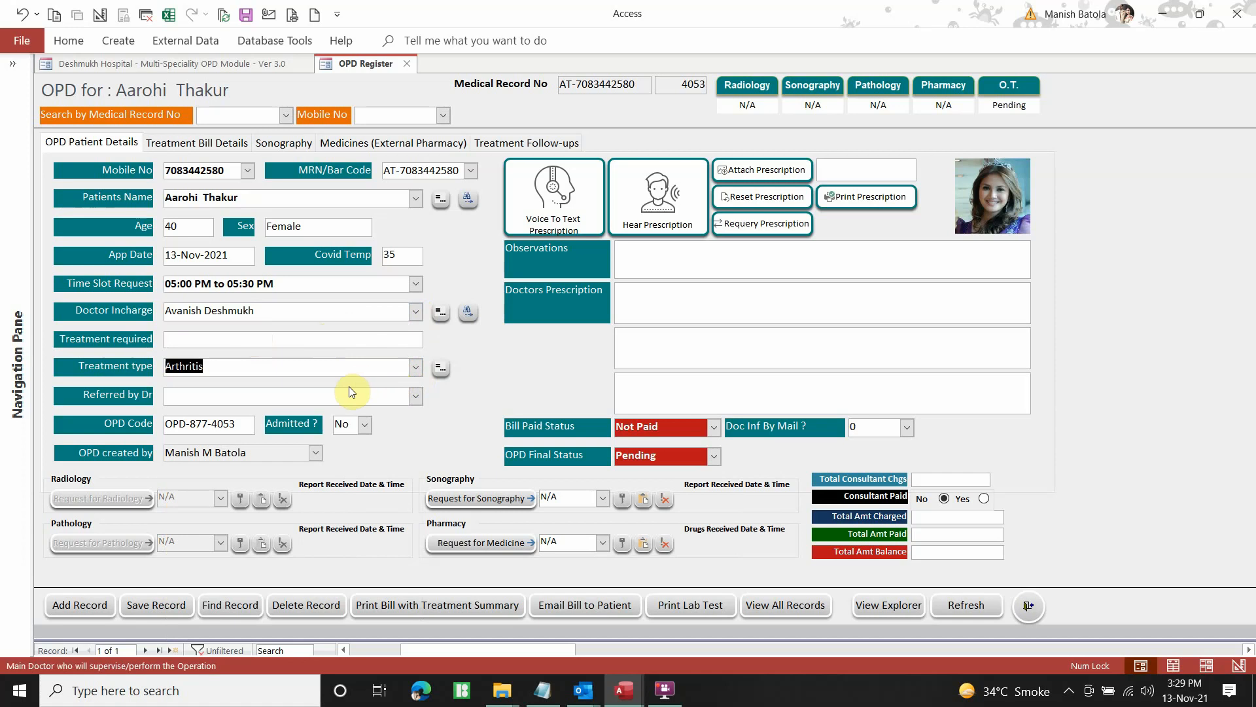
click(203, 340)
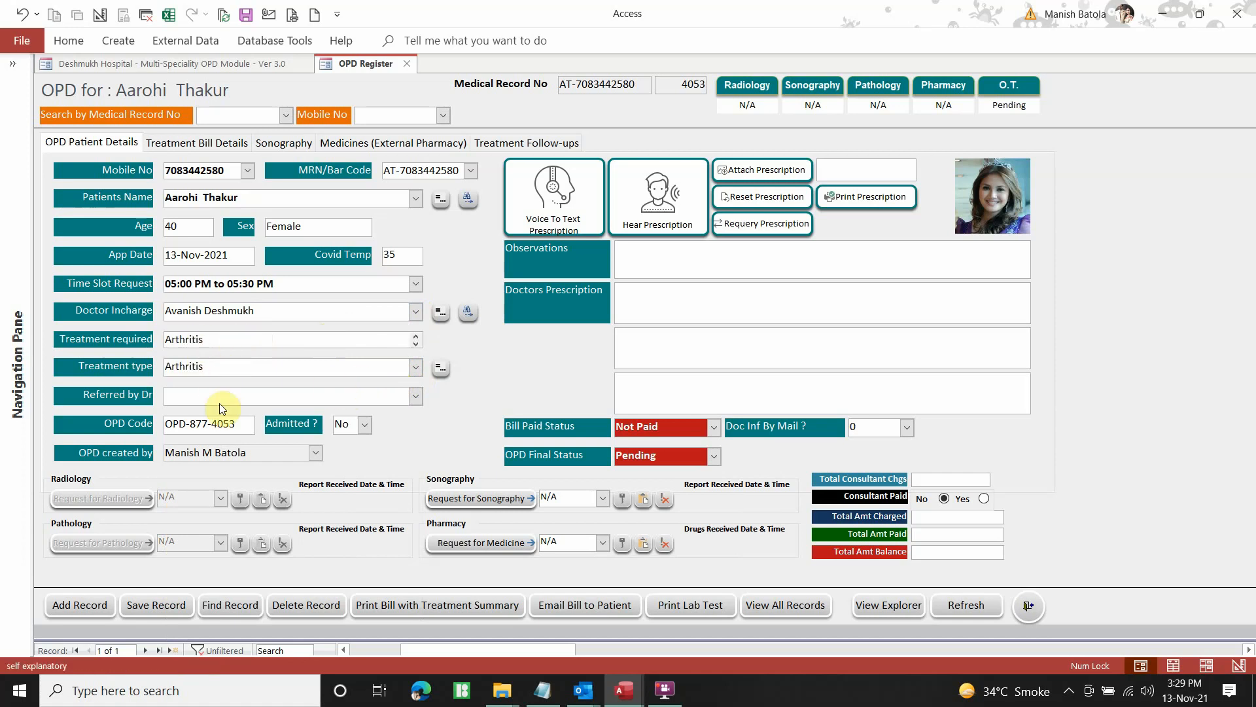
click(415, 397)
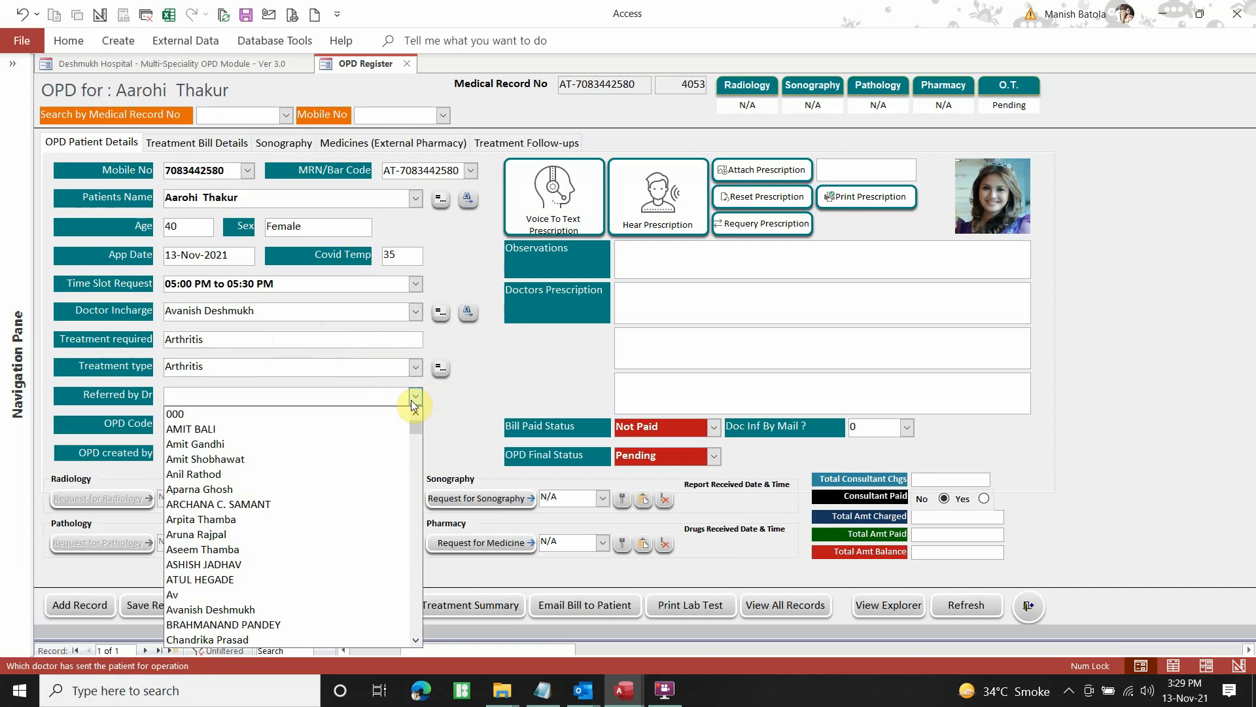
Choose the referring doctor in Referred by Dr and select the Doctor Incharge name
click(327, 444)
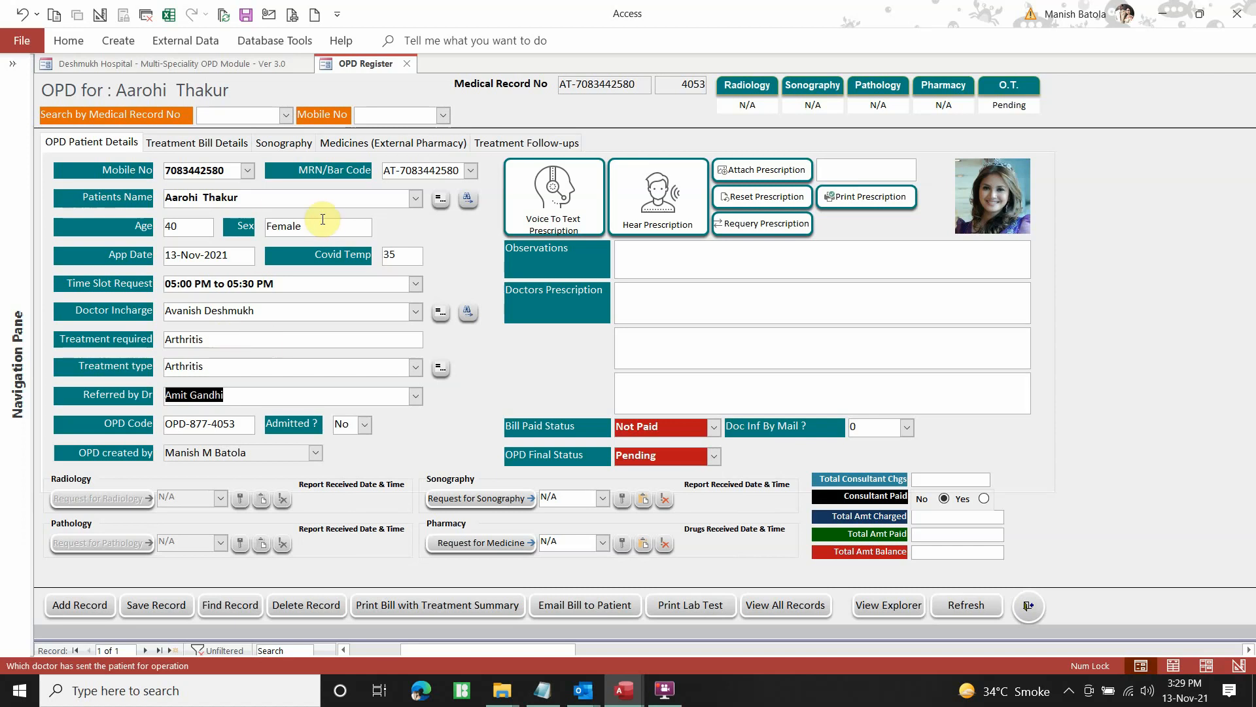
drag(266, 310, 144, 315)
drag(264, 312, 159, 311)
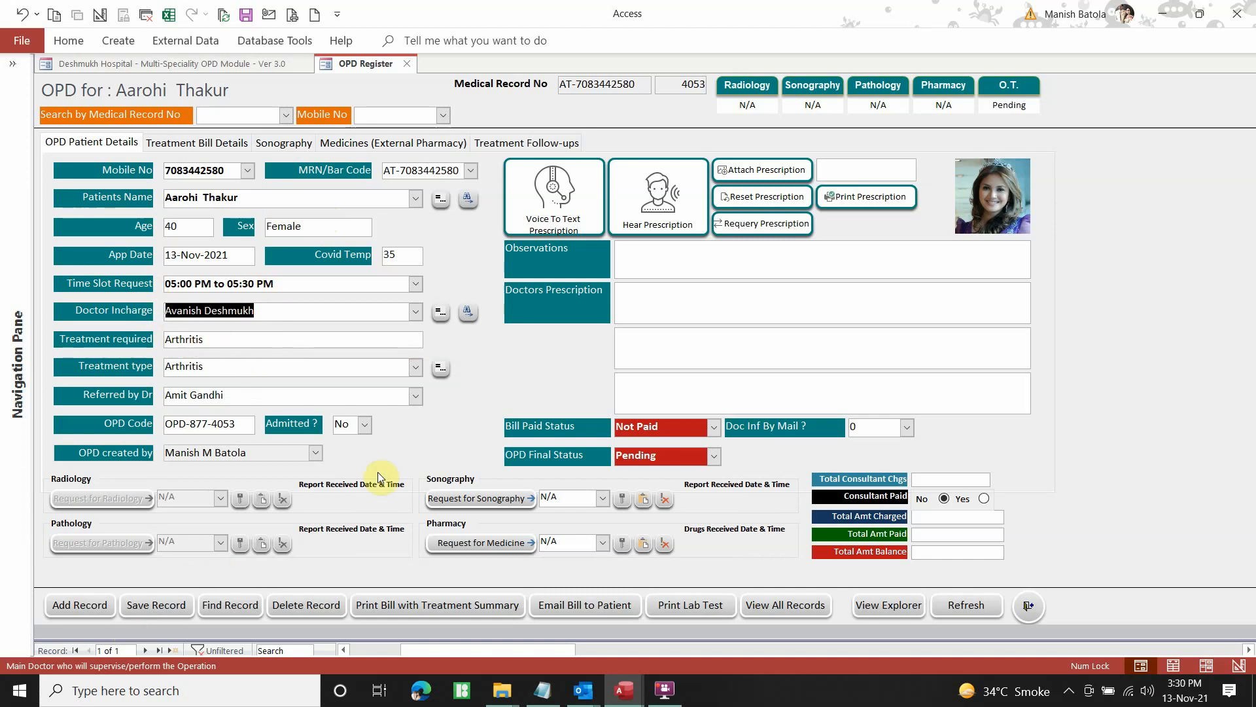
Save the OPD record, add a blank record and close the OPD Register form
click(156, 607)
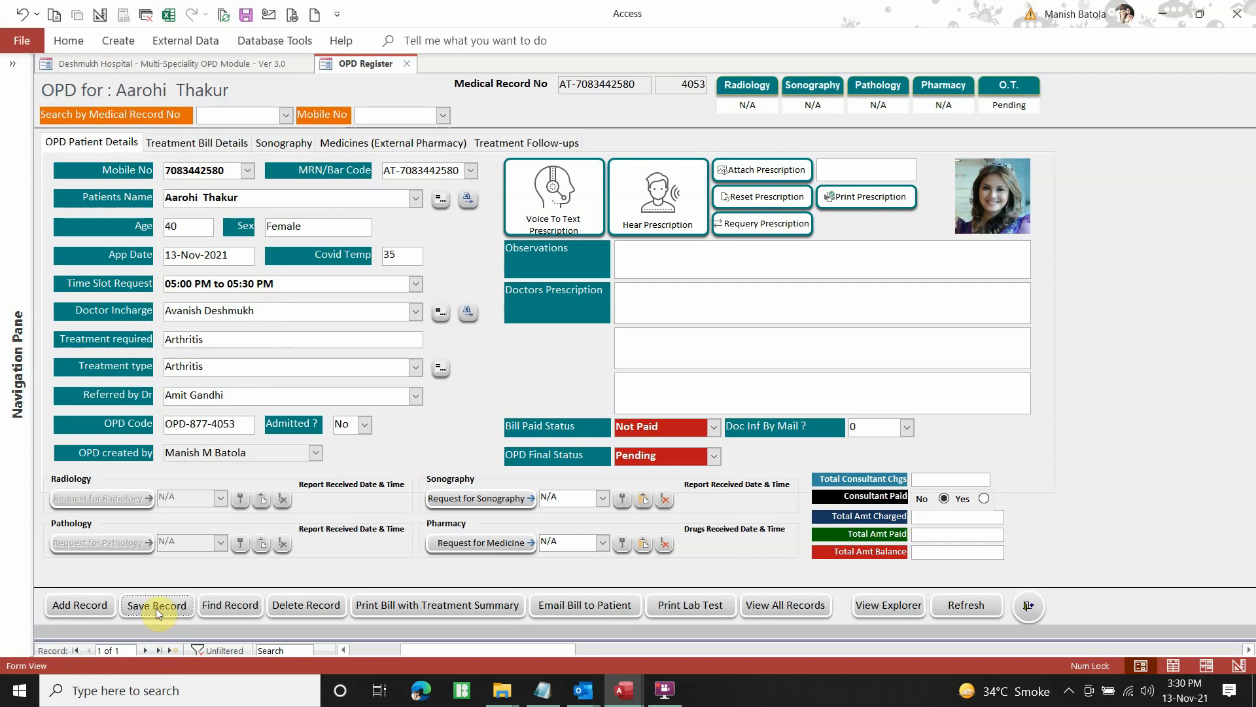
click(81, 606)
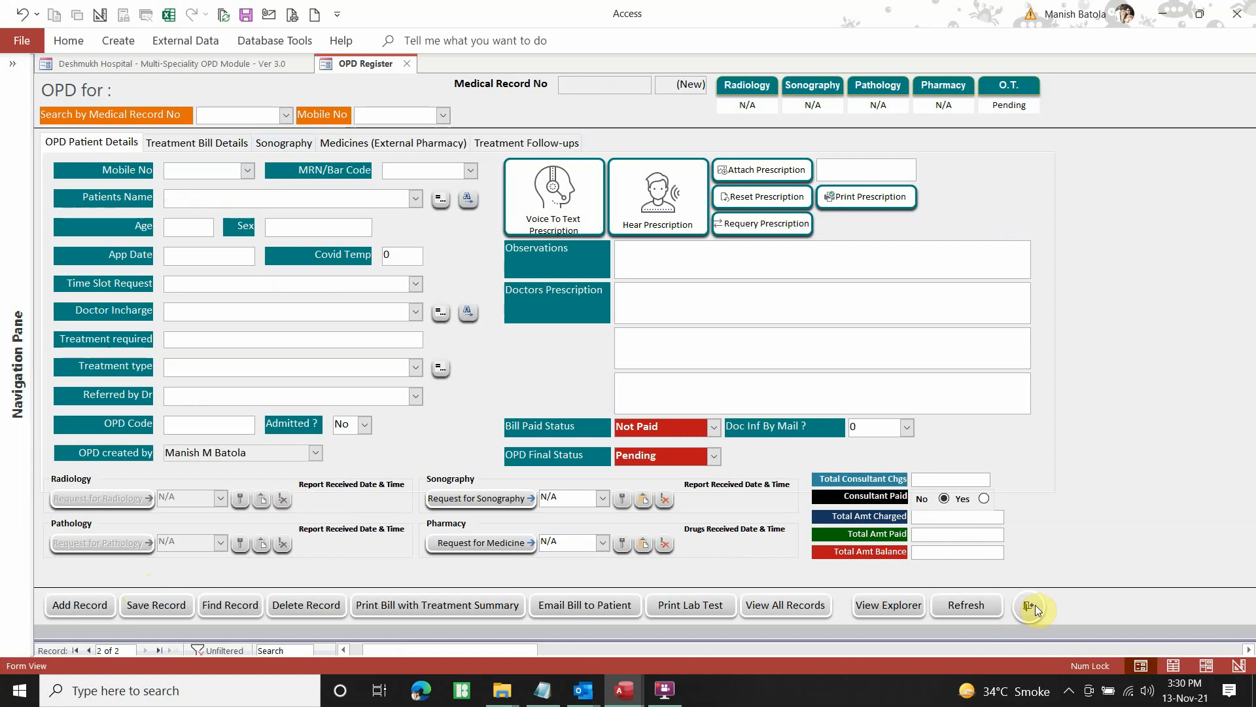
click(1031, 608)
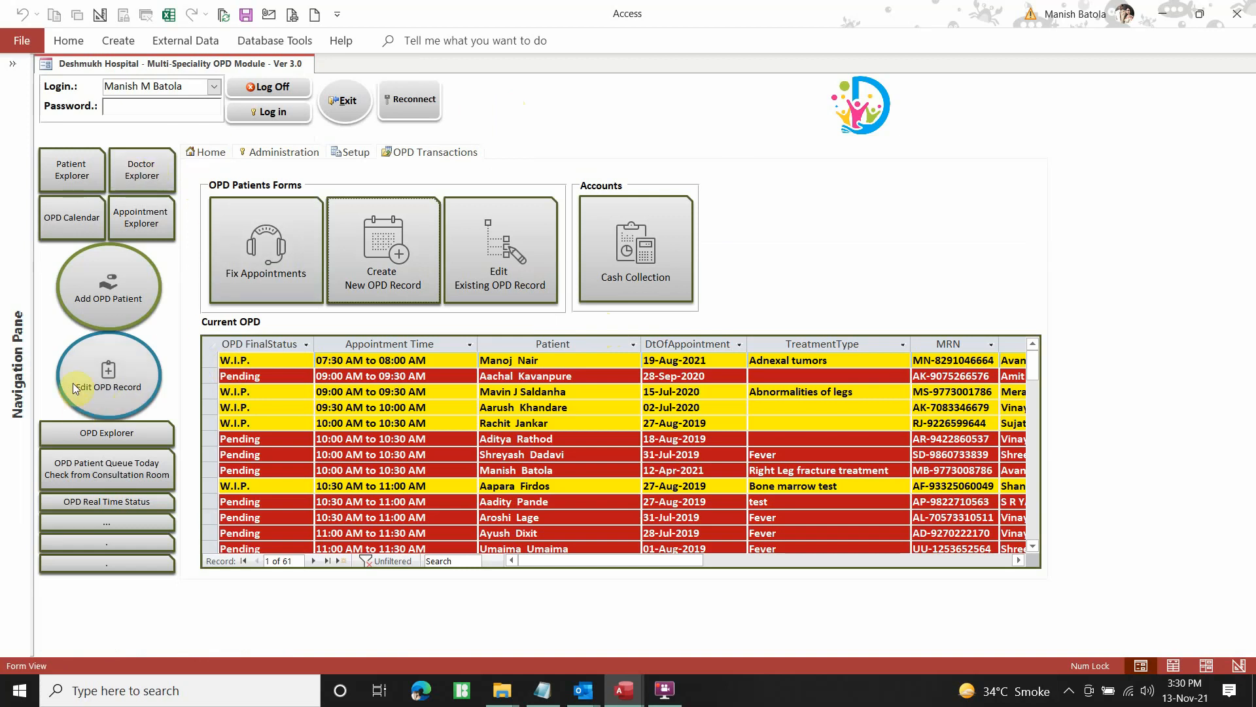
Check the Login combo, keeping the current user logged in
click(209, 89)
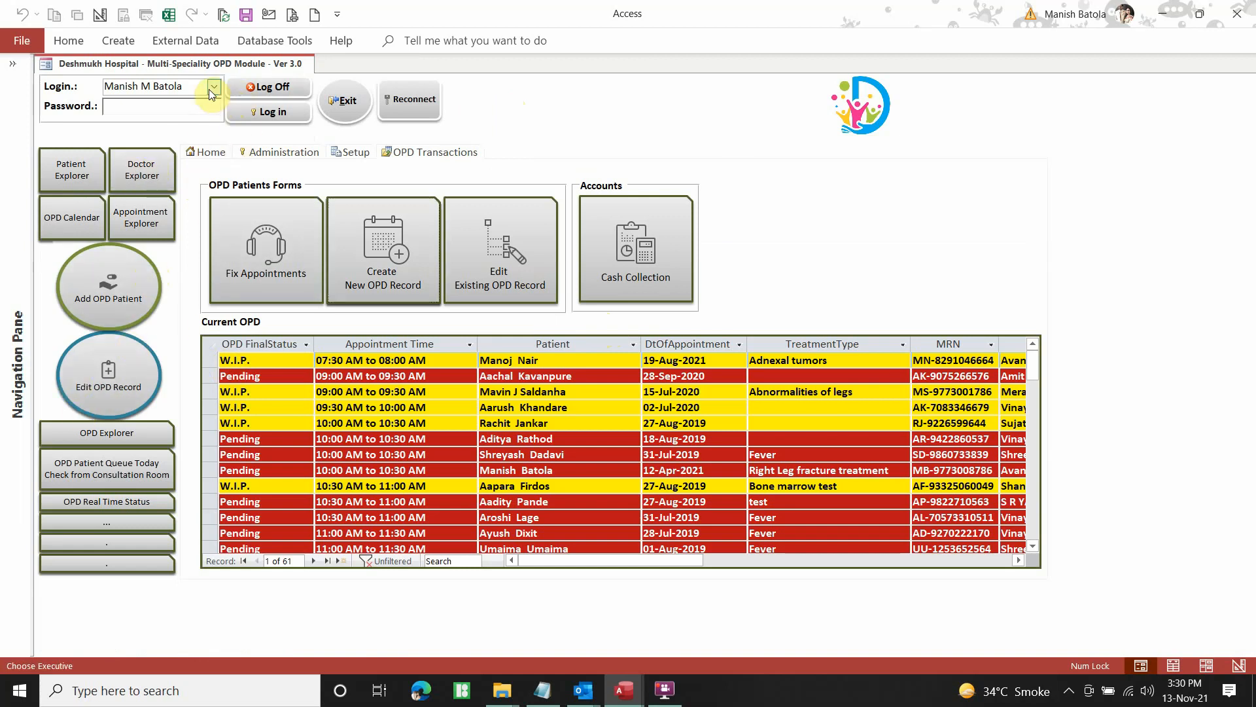
click(213, 88)
click(214, 87)
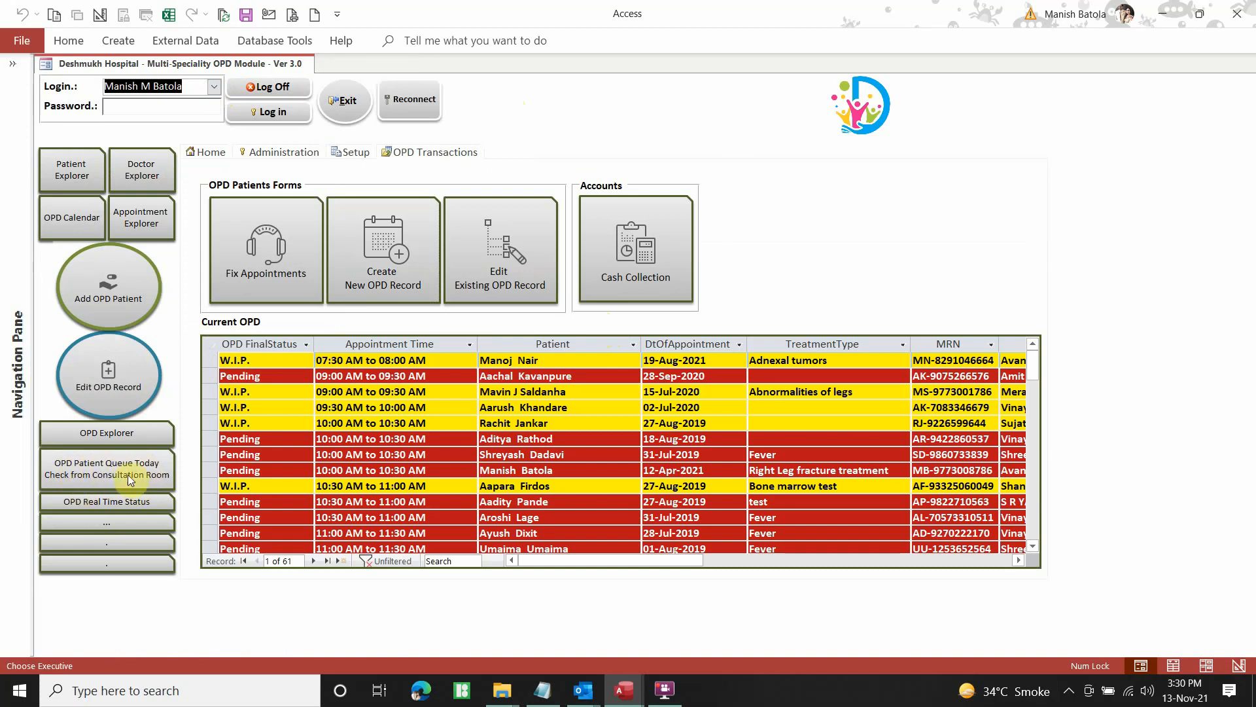
Open OPD Patient Queue Today and filter it to the doctor in charge's two 13-Nov-2021 appointments
click(107, 470)
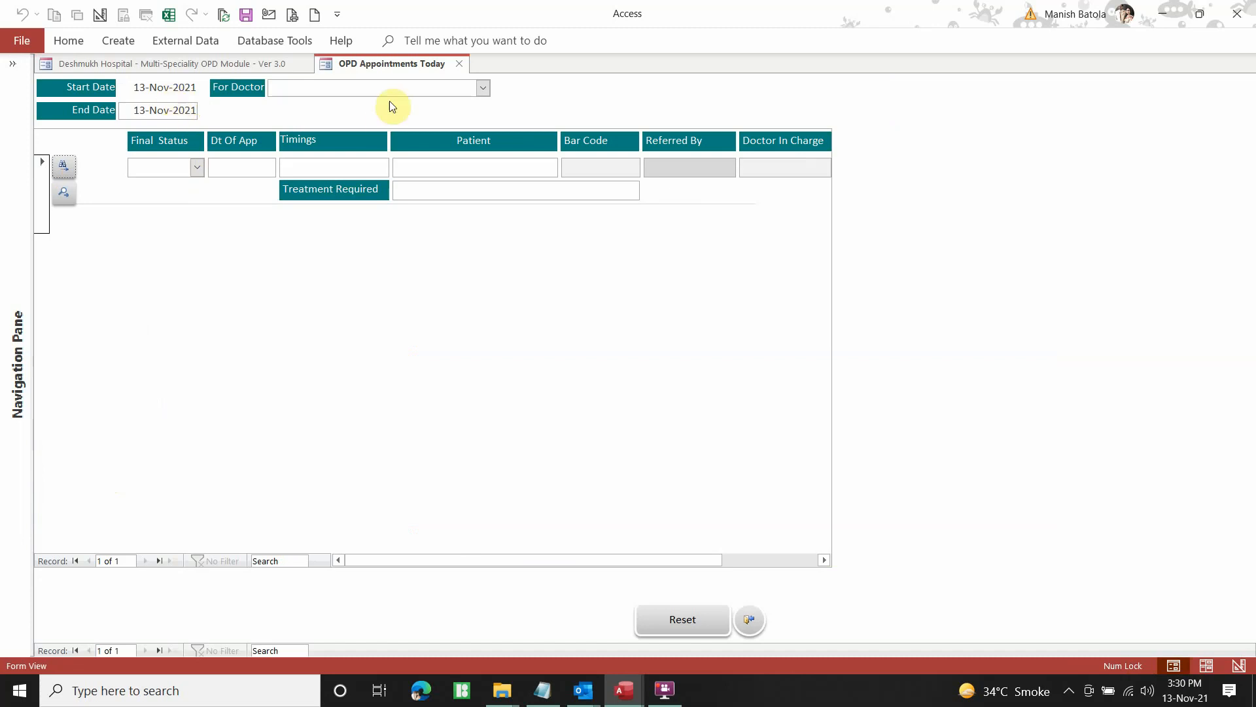
click(483, 89)
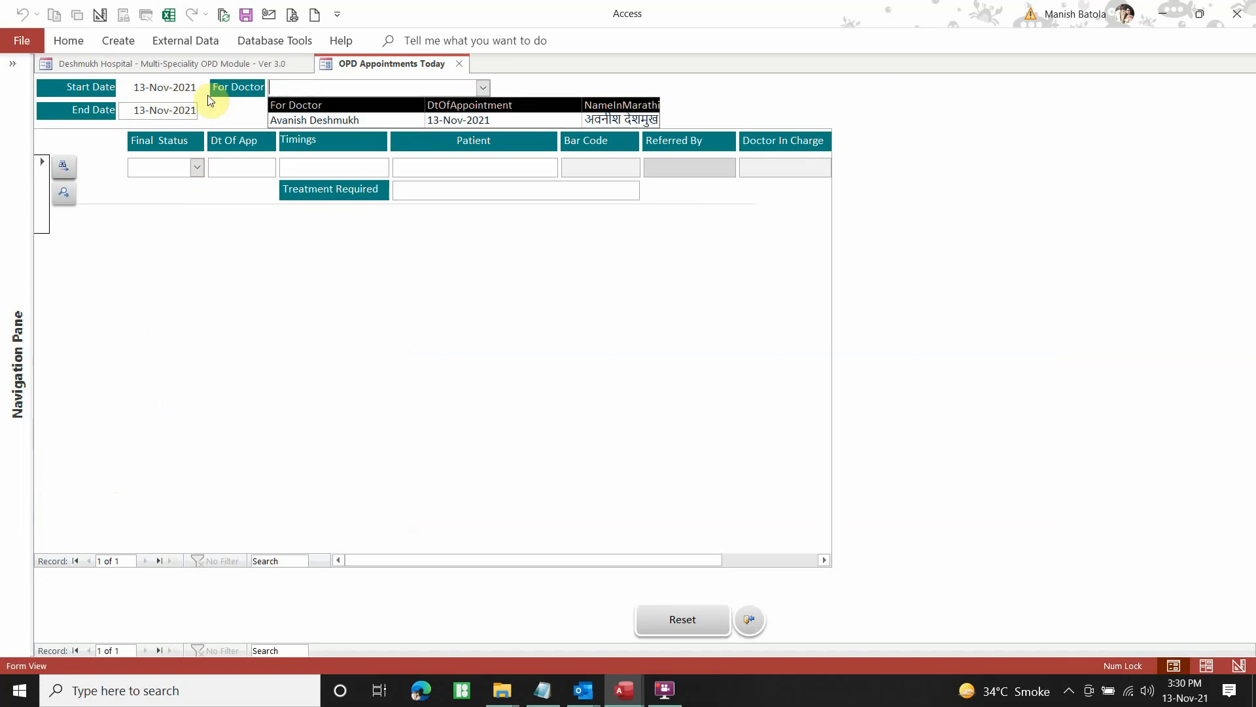
click(306, 120)
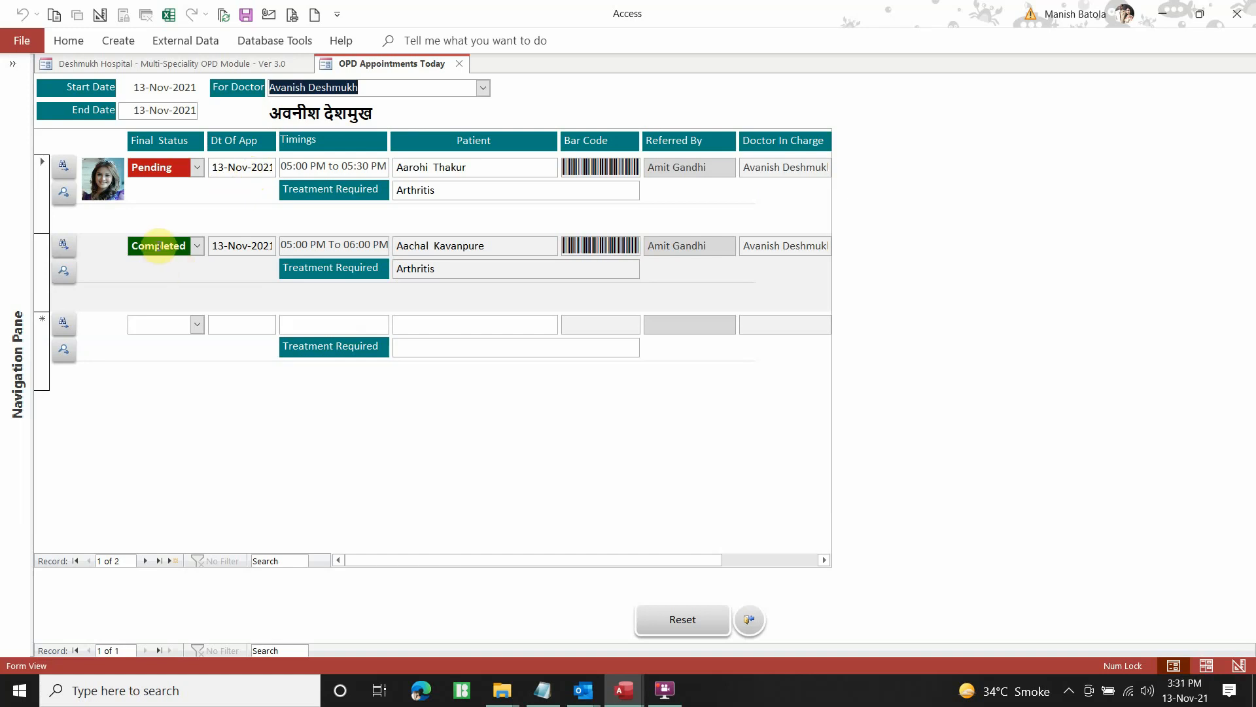
Delete the Completed appointment record and confirm the deletion
click(43, 260)
key(Delete)
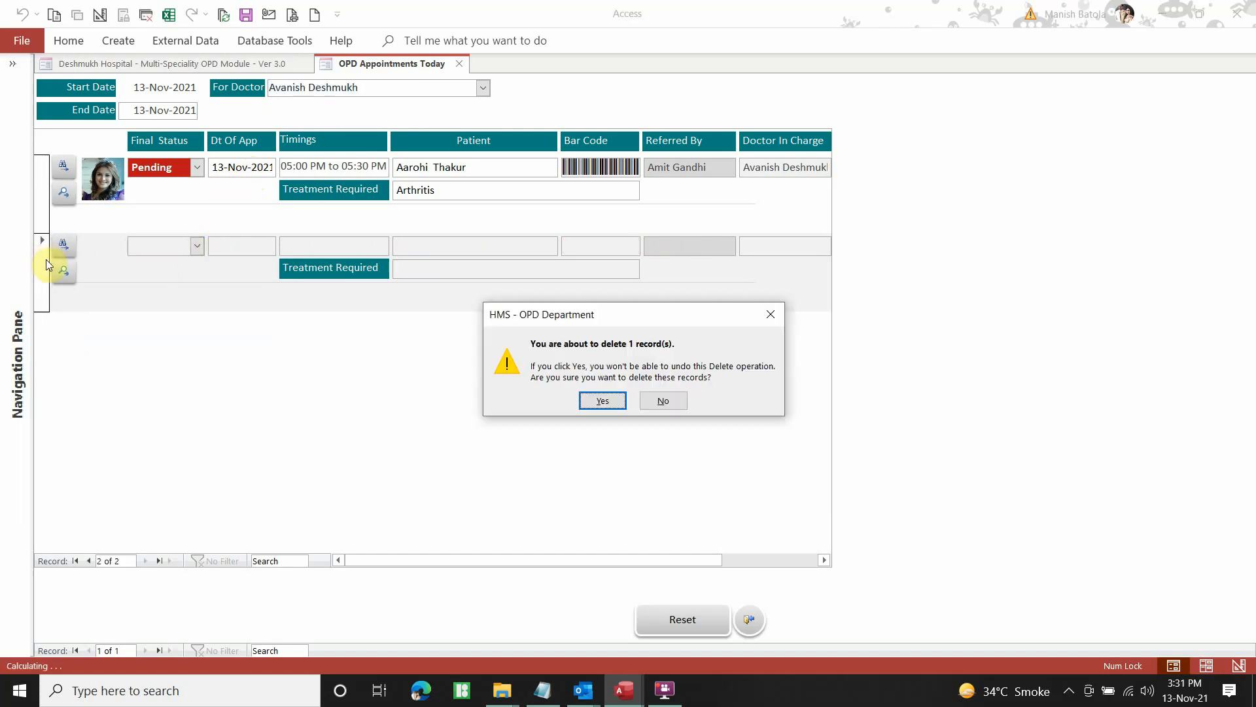
click(599, 399)
Select the remaining Pending Arthritis appointment's patient name and Treatment Required value
click(40, 208)
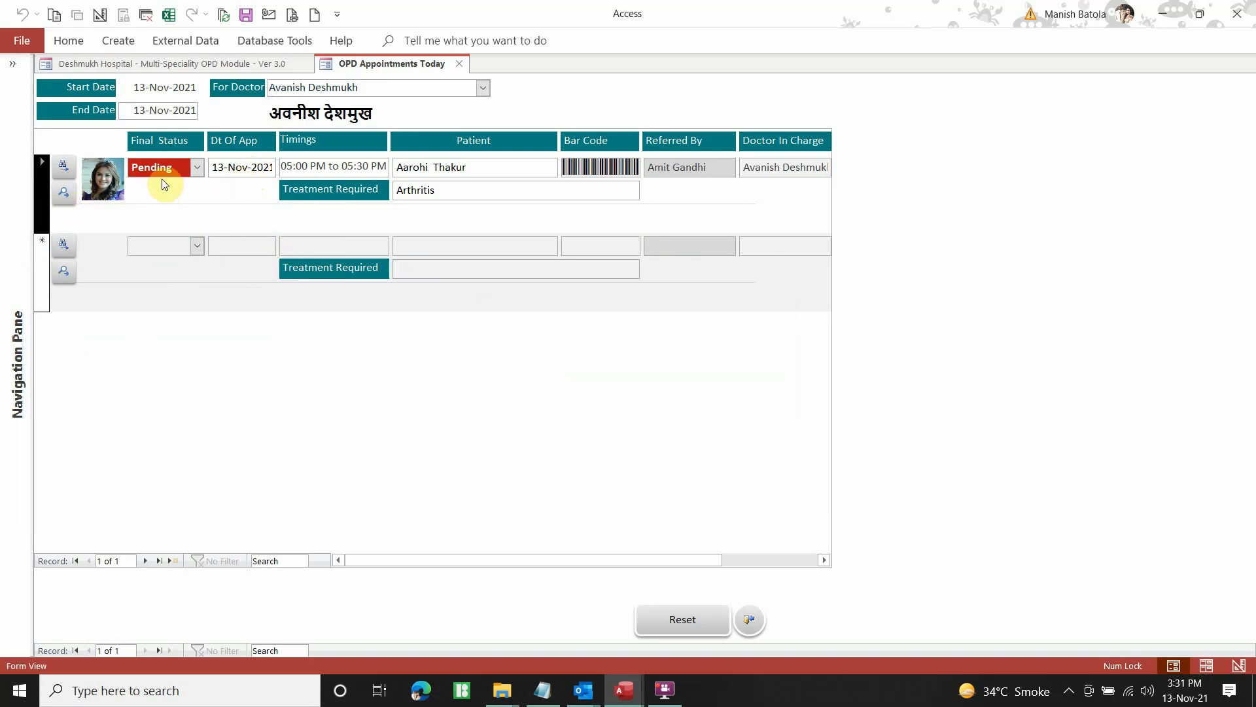
drag(476, 168, 379, 166)
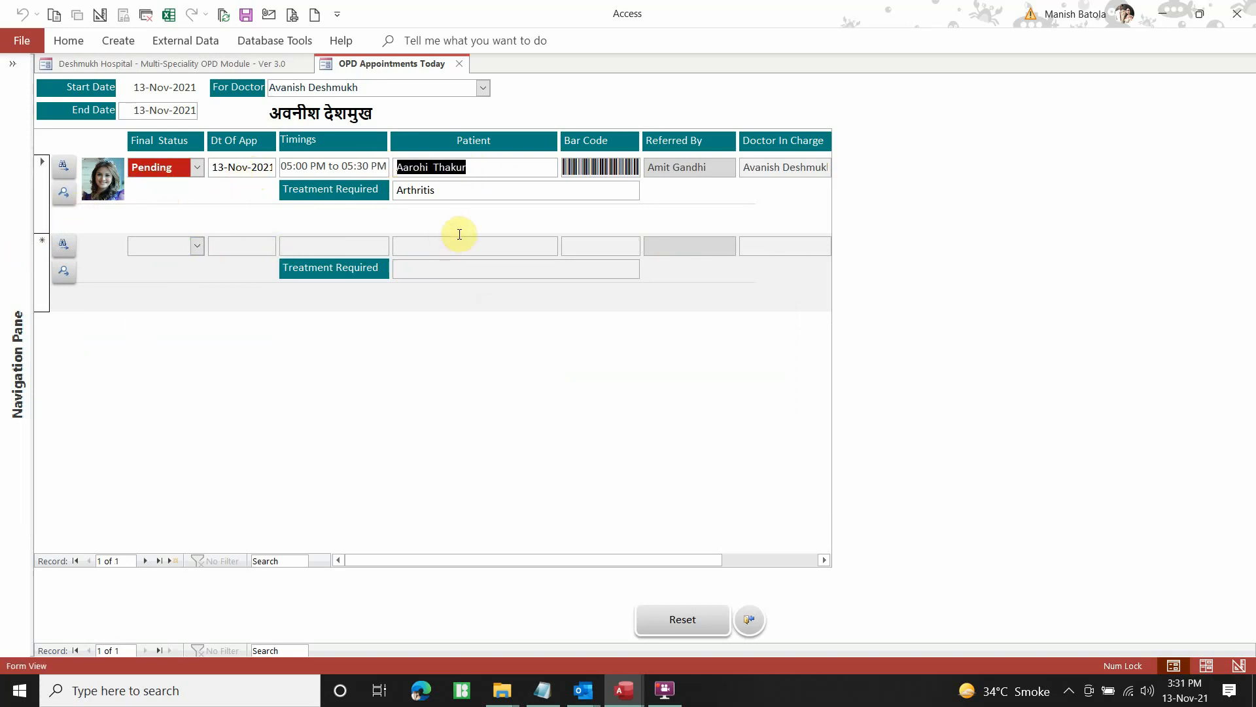
key(Tab)
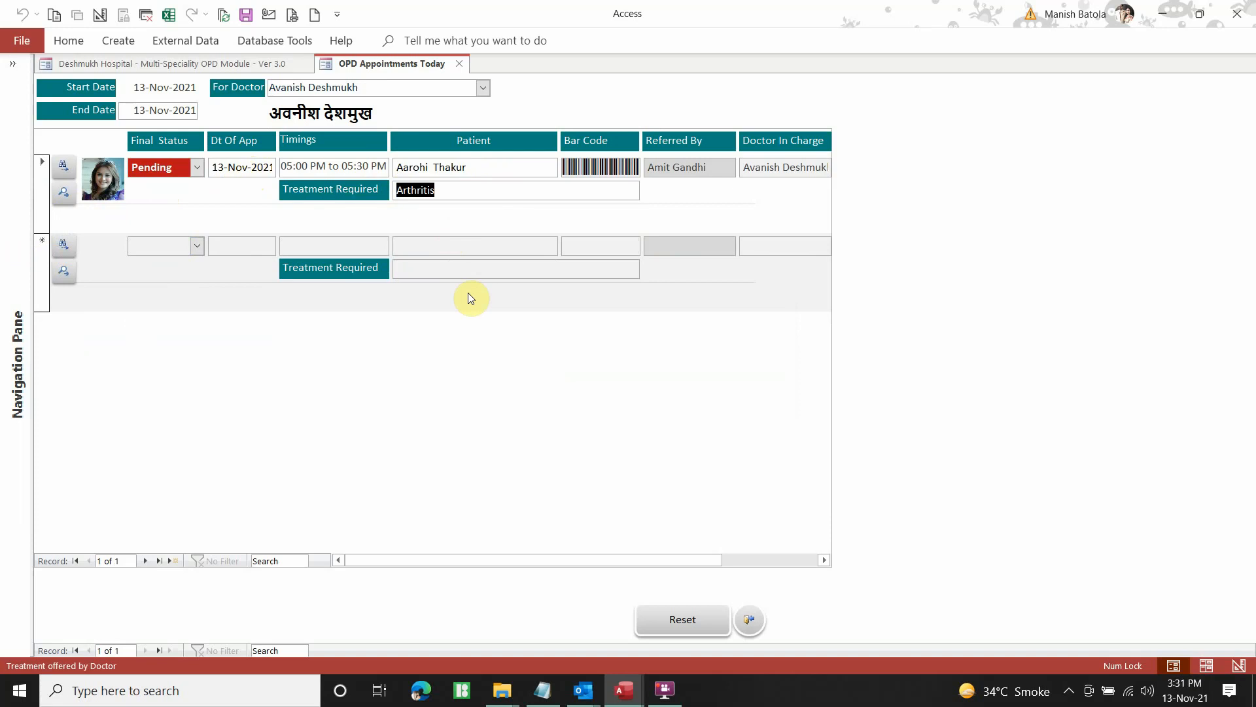
drag(638, 561, 591, 562)
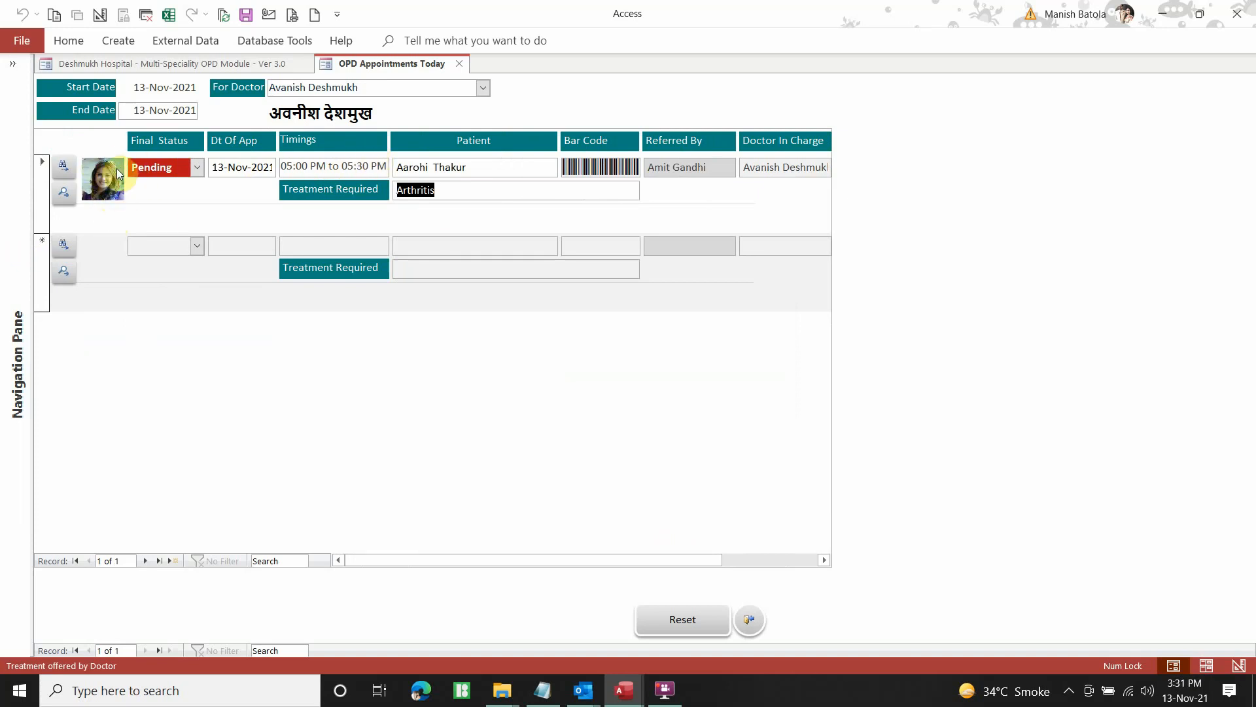
Open the patient's record, look through the OPD history, IPD history and remarks pages, then return to Patients Information
click(65, 197)
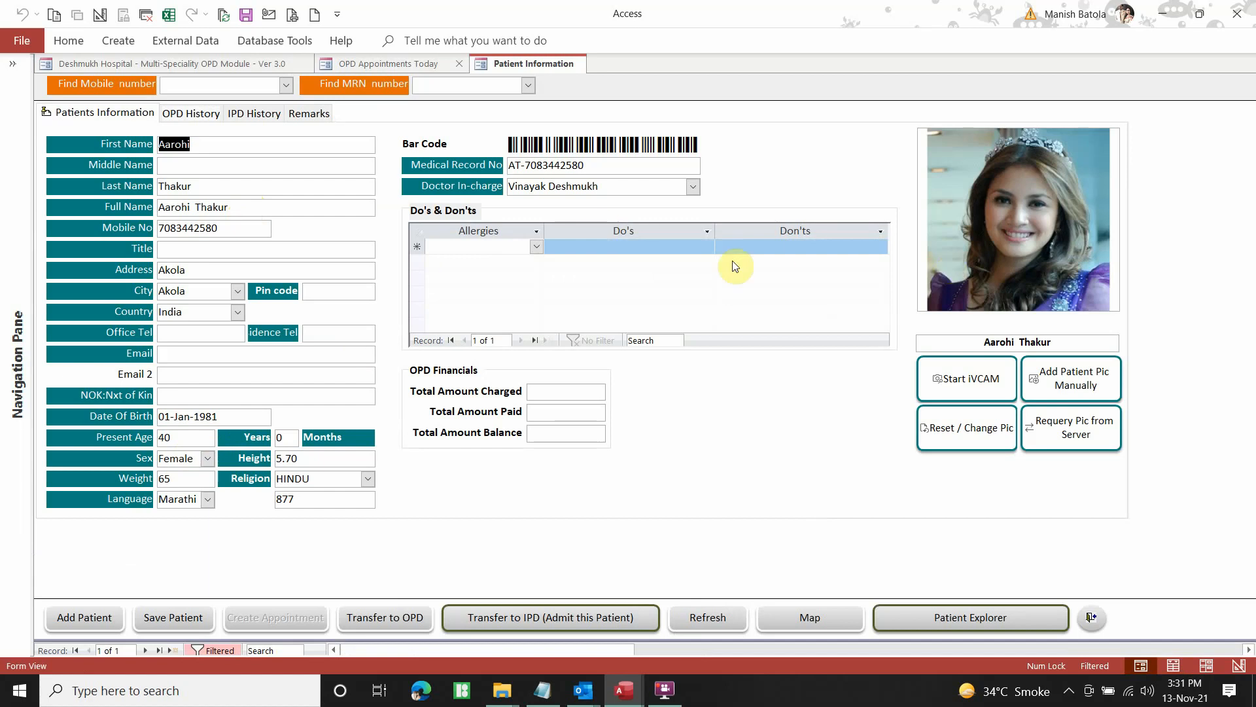
click(189, 115)
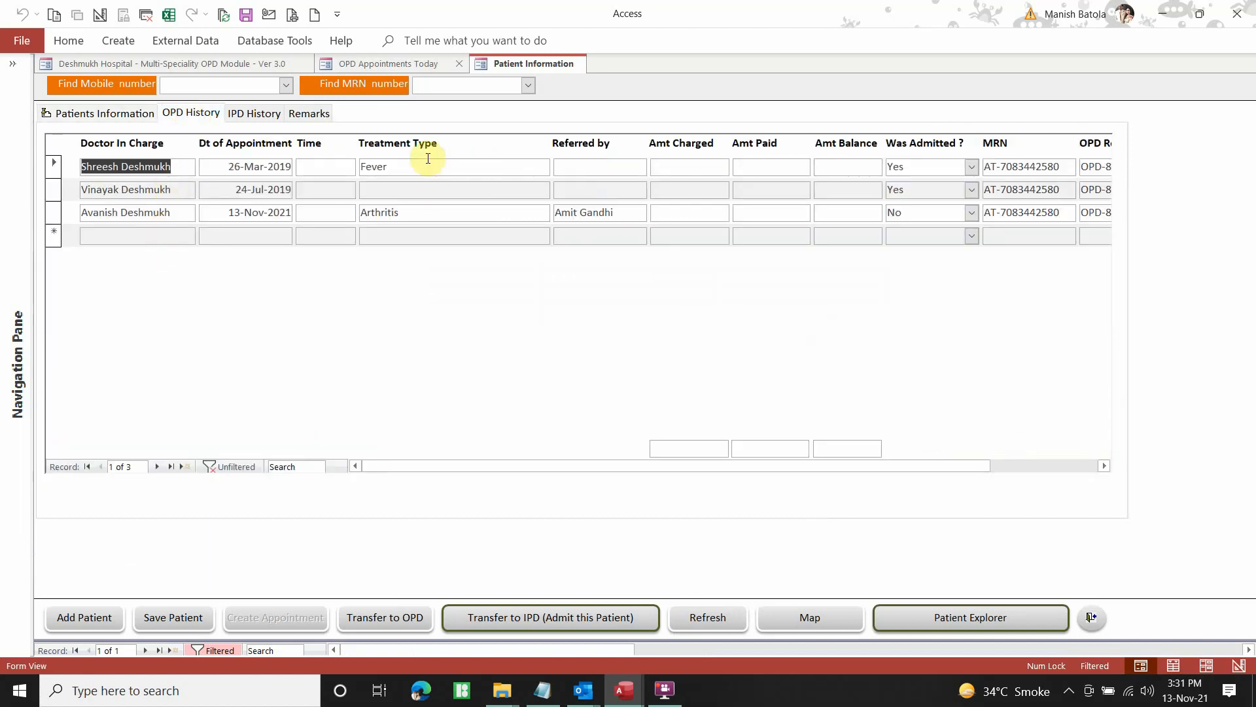
drag(750, 469, 858, 476)
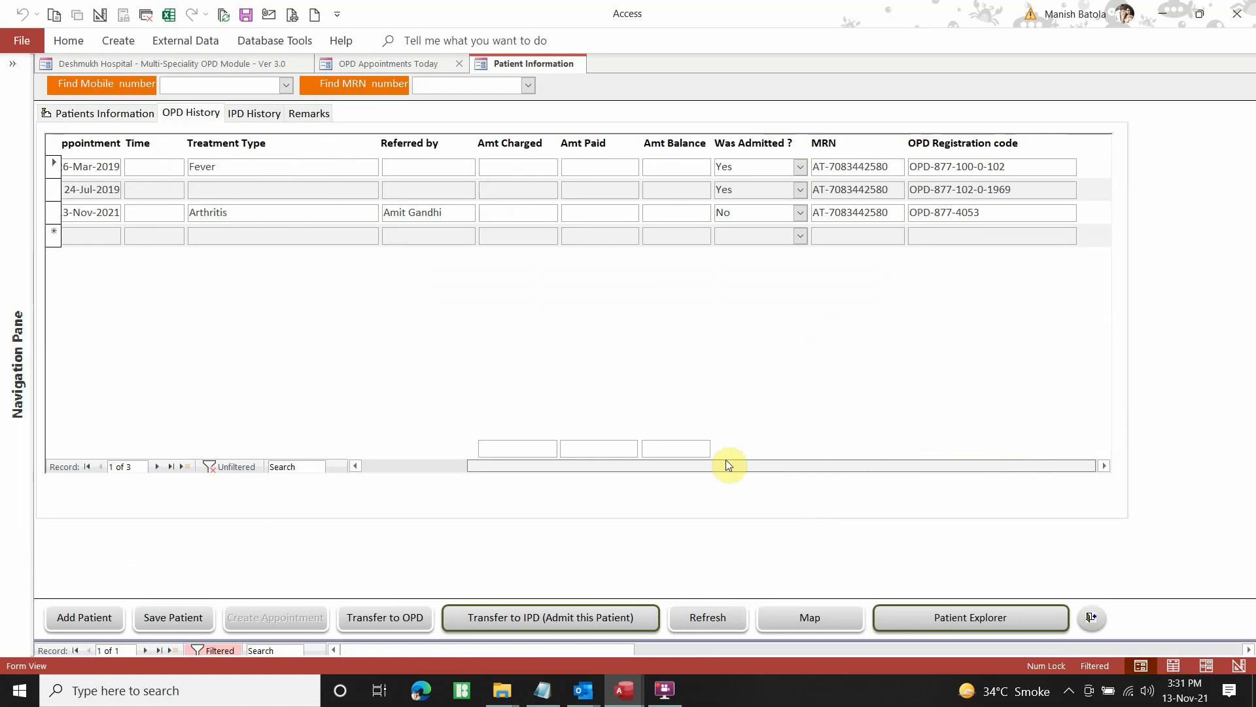
drag(726, 465, 552, 443)
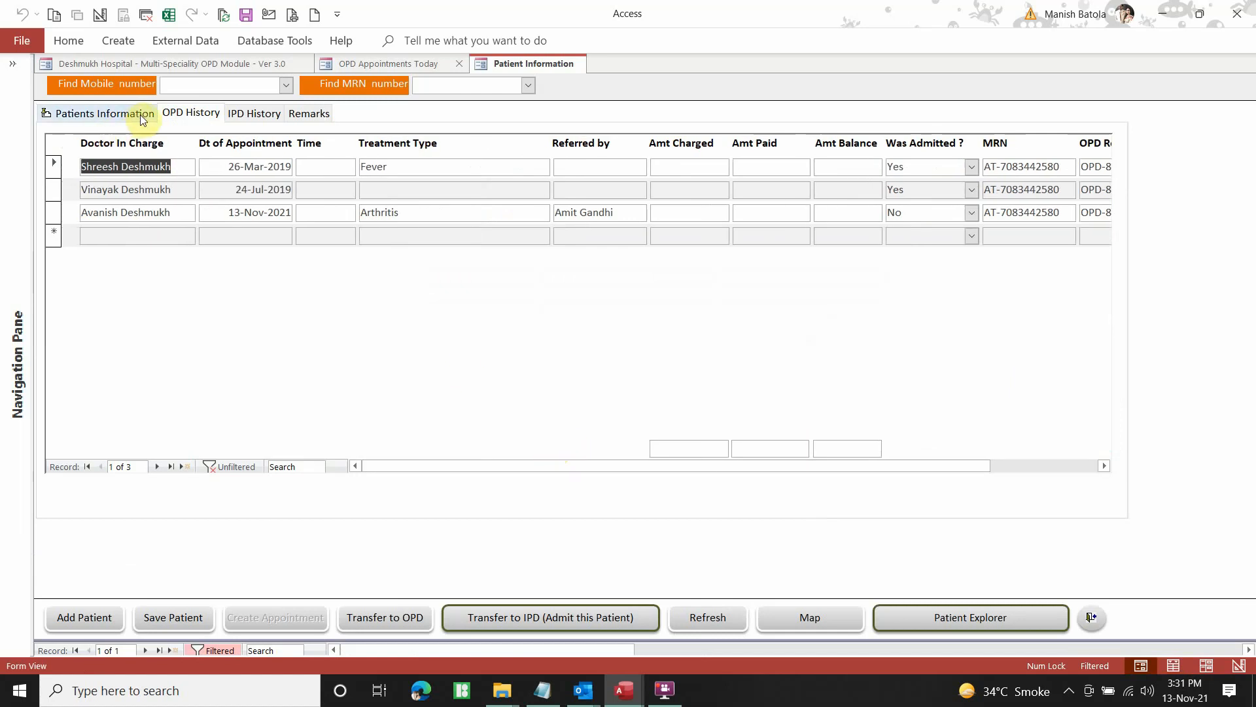
click(243, 114)
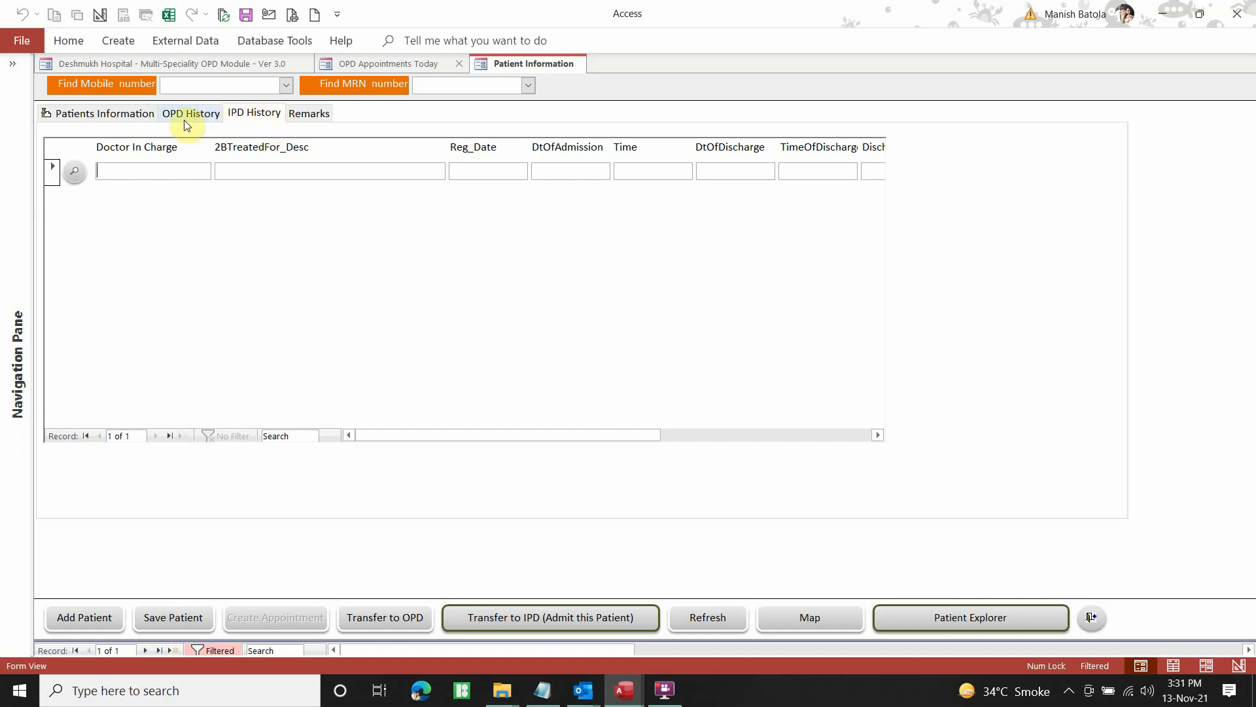
click(310, 115)
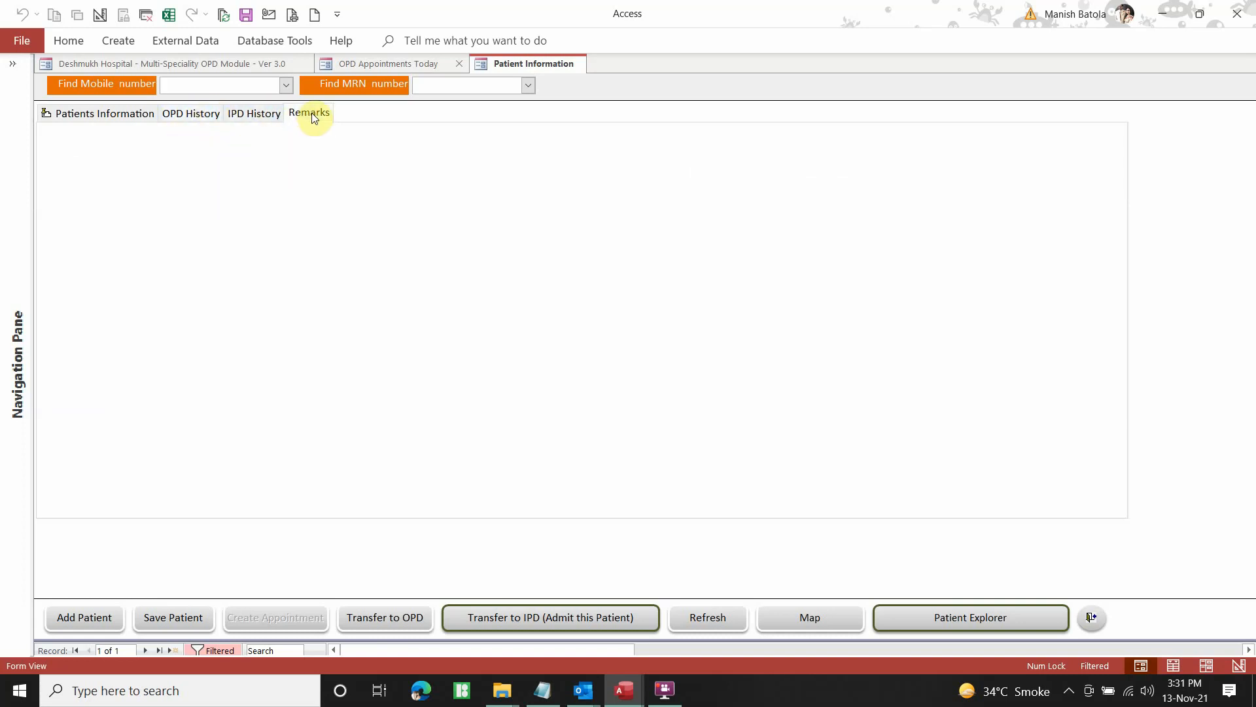
click(256, 115)
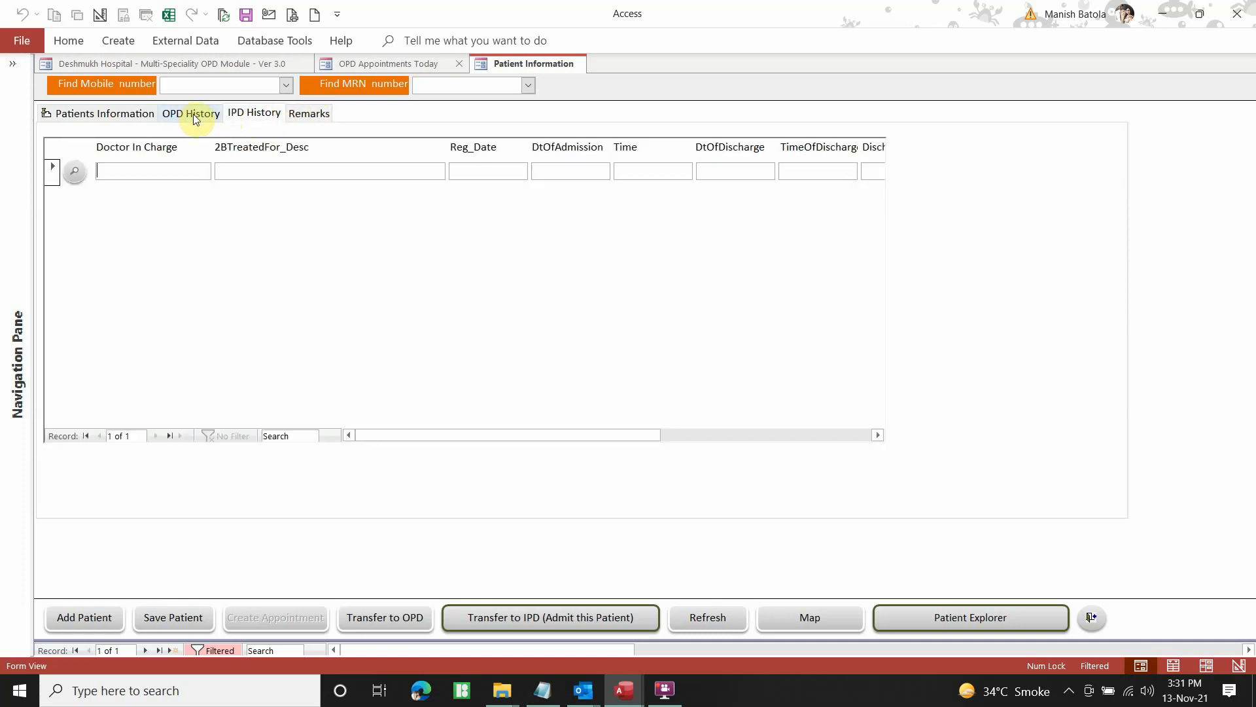
click(193, 114)
click(121, 116)
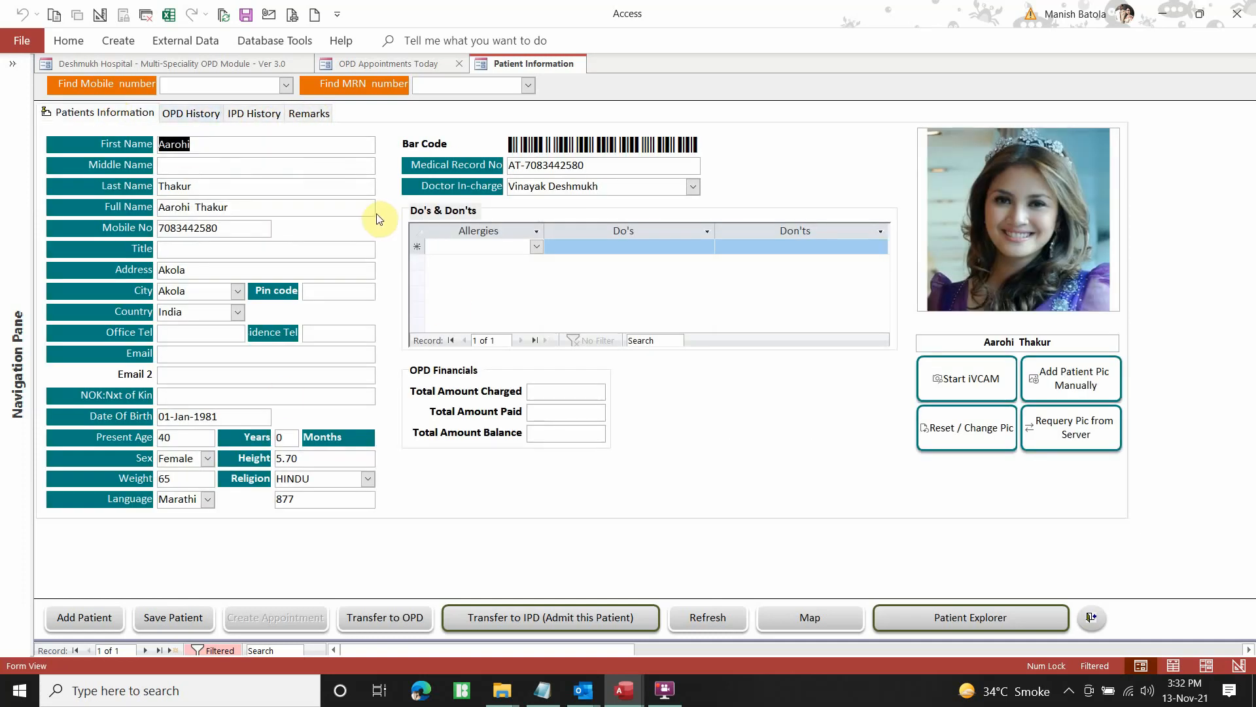
Check the Allergies, Do's and Don'ts entries, then close the Patient Information form
click(535, 248)
click(535, 247)
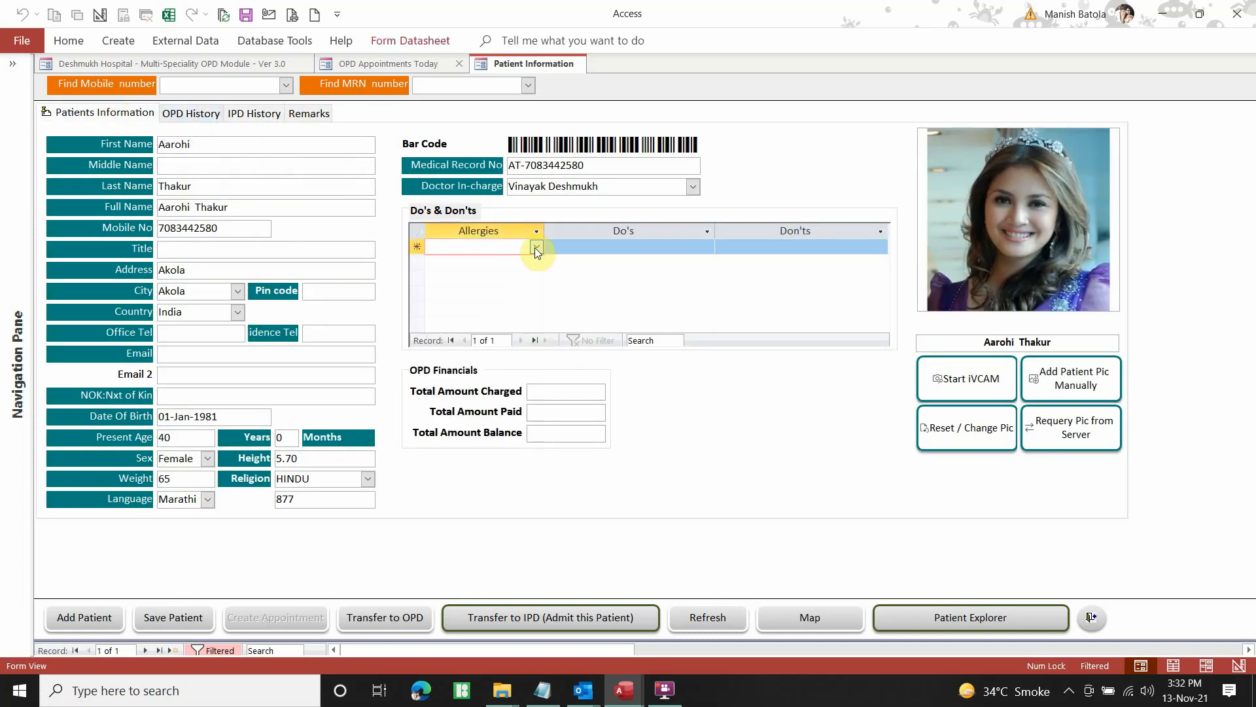
click(536, 248)
click(536, 248)
click(642, 248)
click(802, 245)
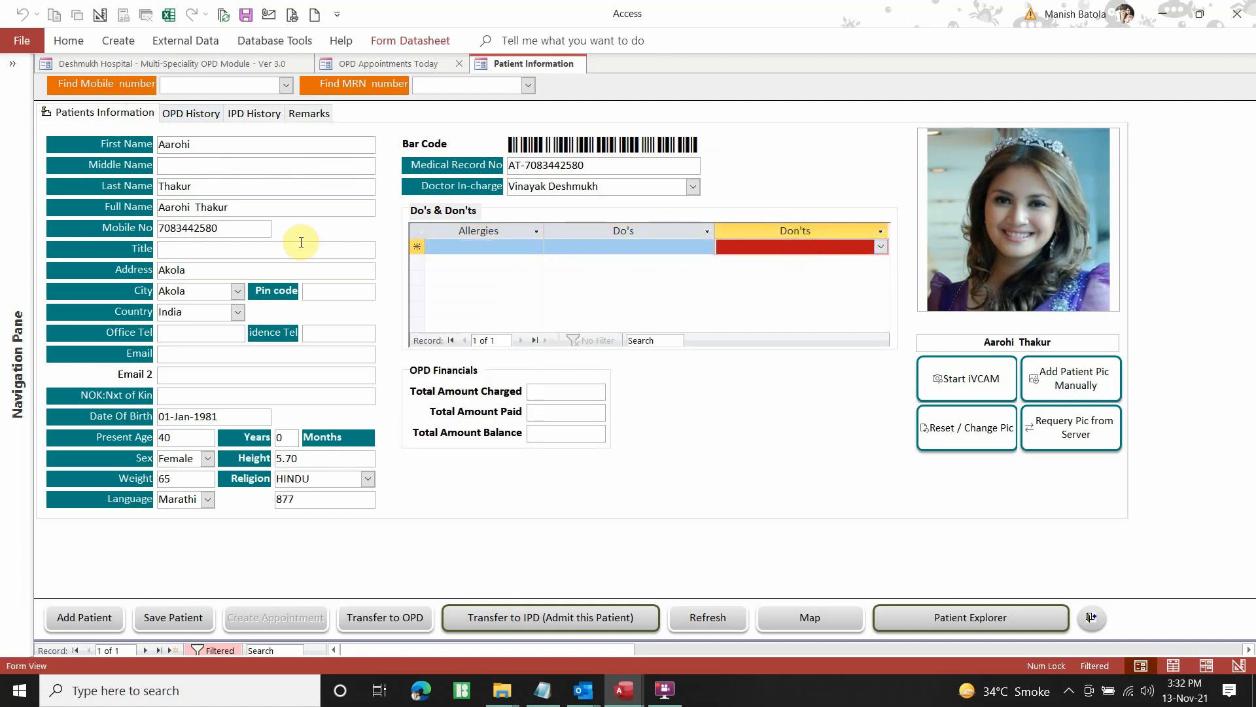
click(1092, 619)
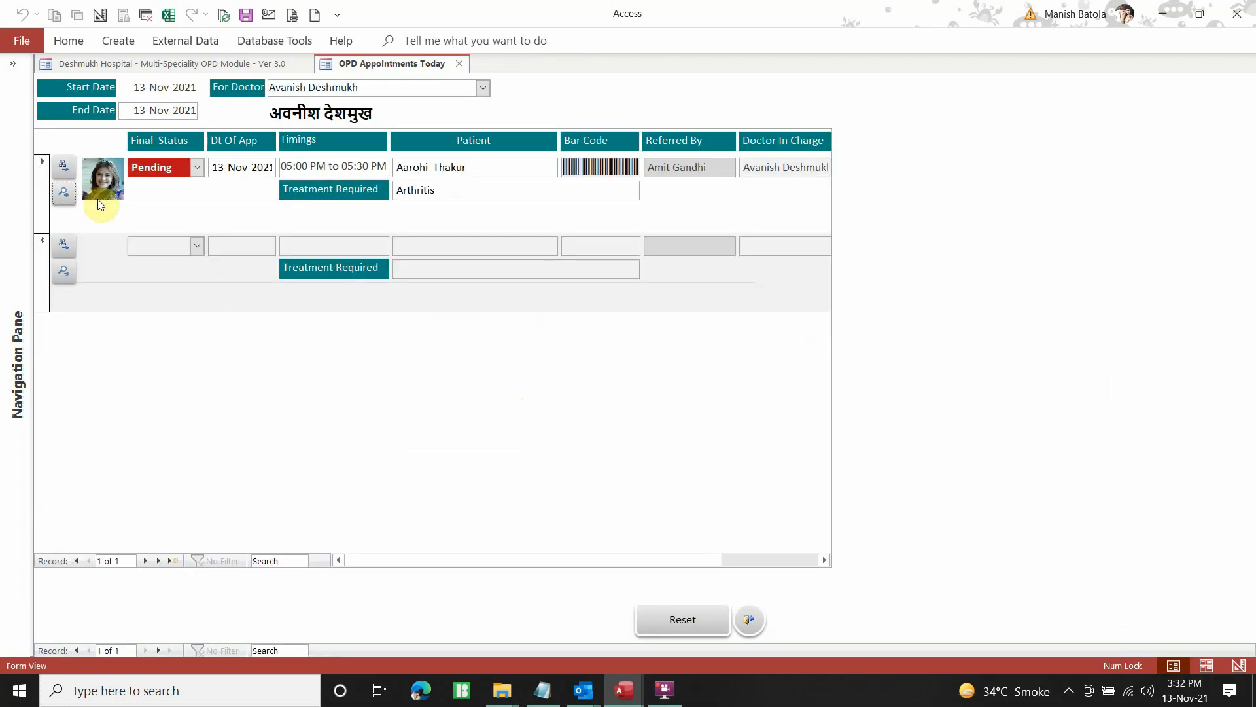
Open the OPD Register record for the first, Pending Arthritis appointment
click(65, 172)
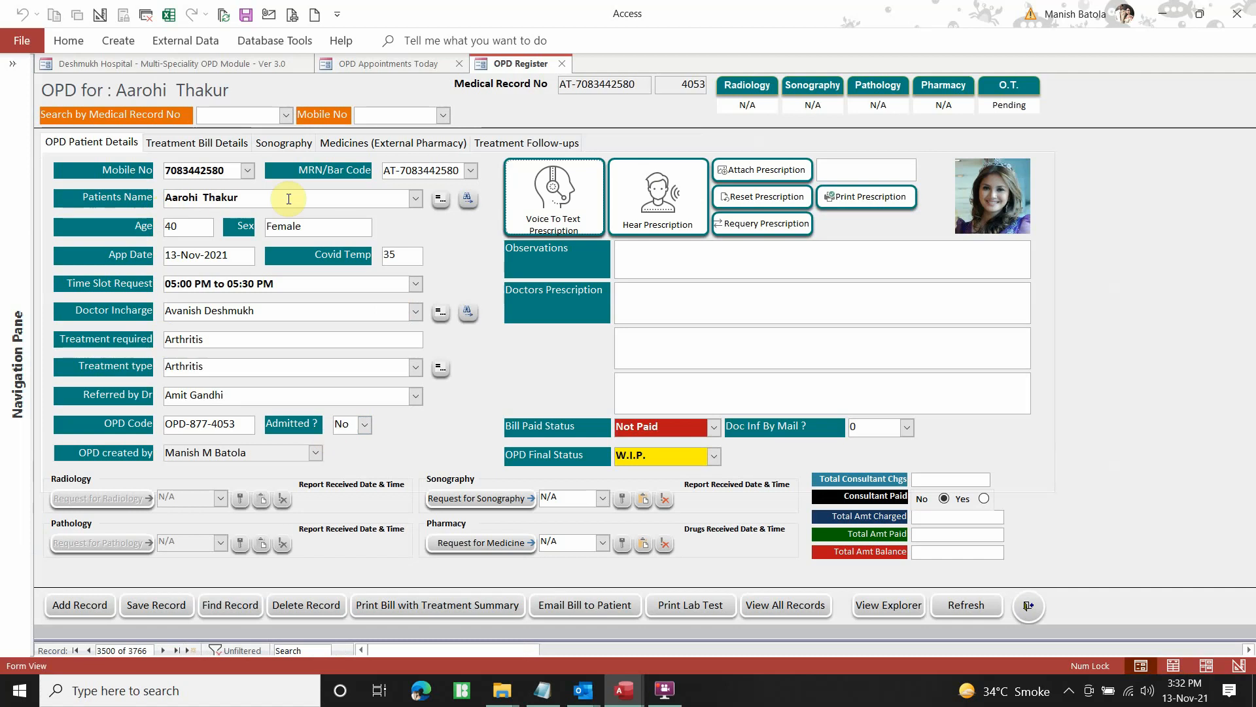
Enter 'My observations XYZ' in Observations and type the first Doctors Prescription
click(634, 256)
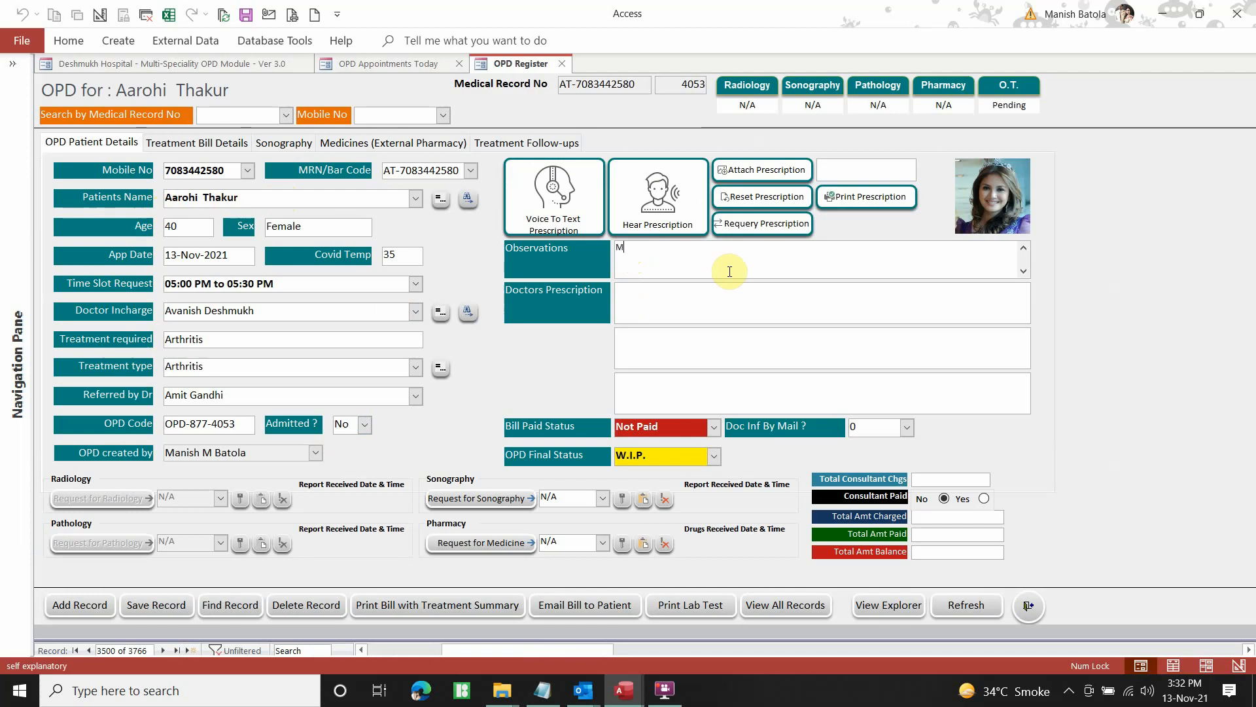
text(bservations XYZ)
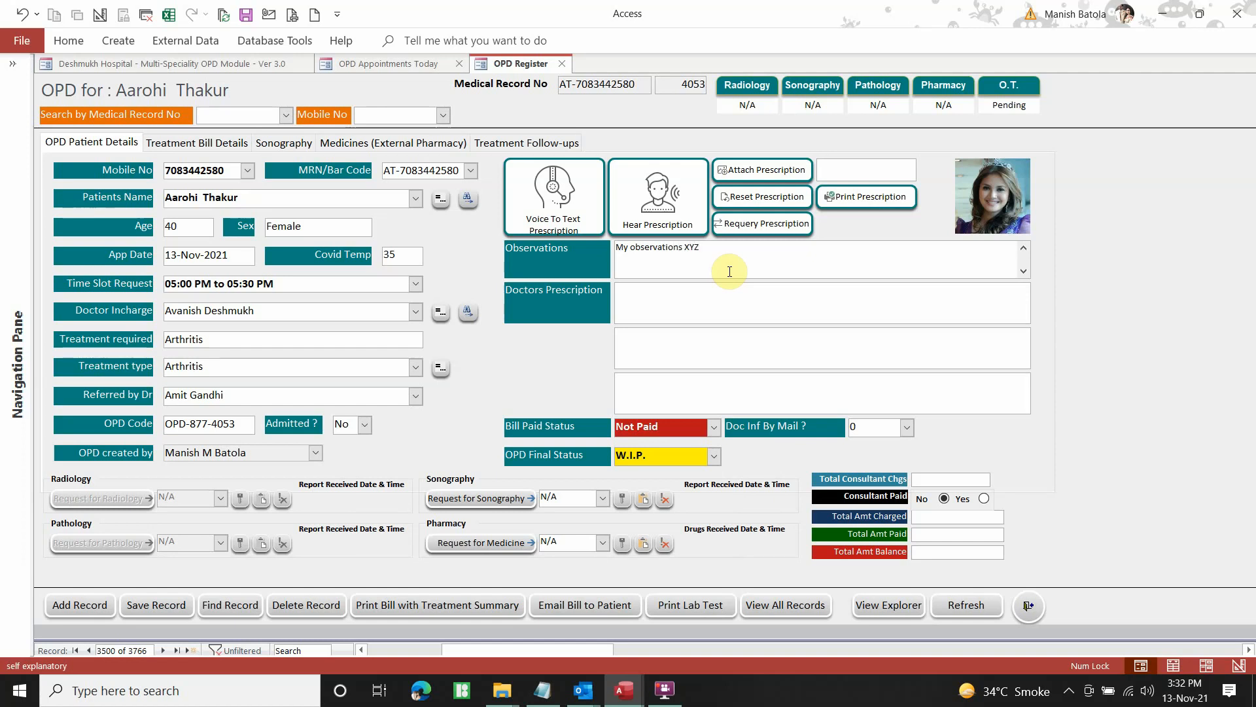
click(694, 296)
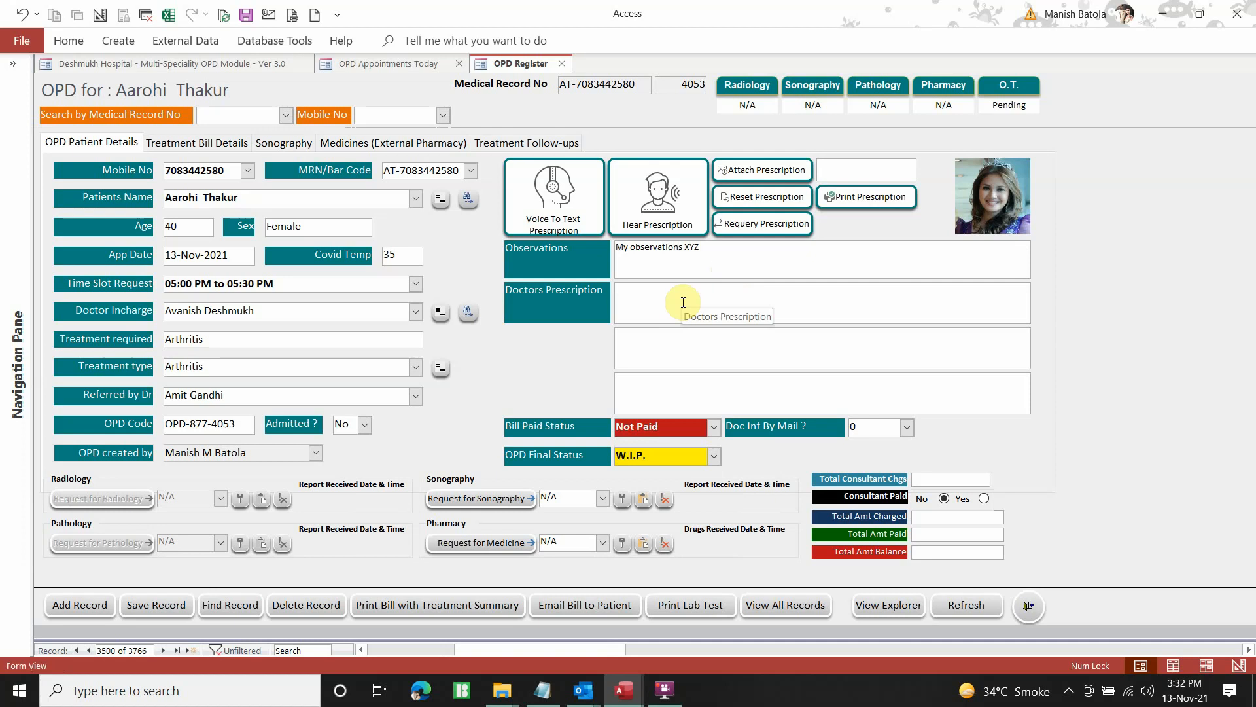
text(My Physically)
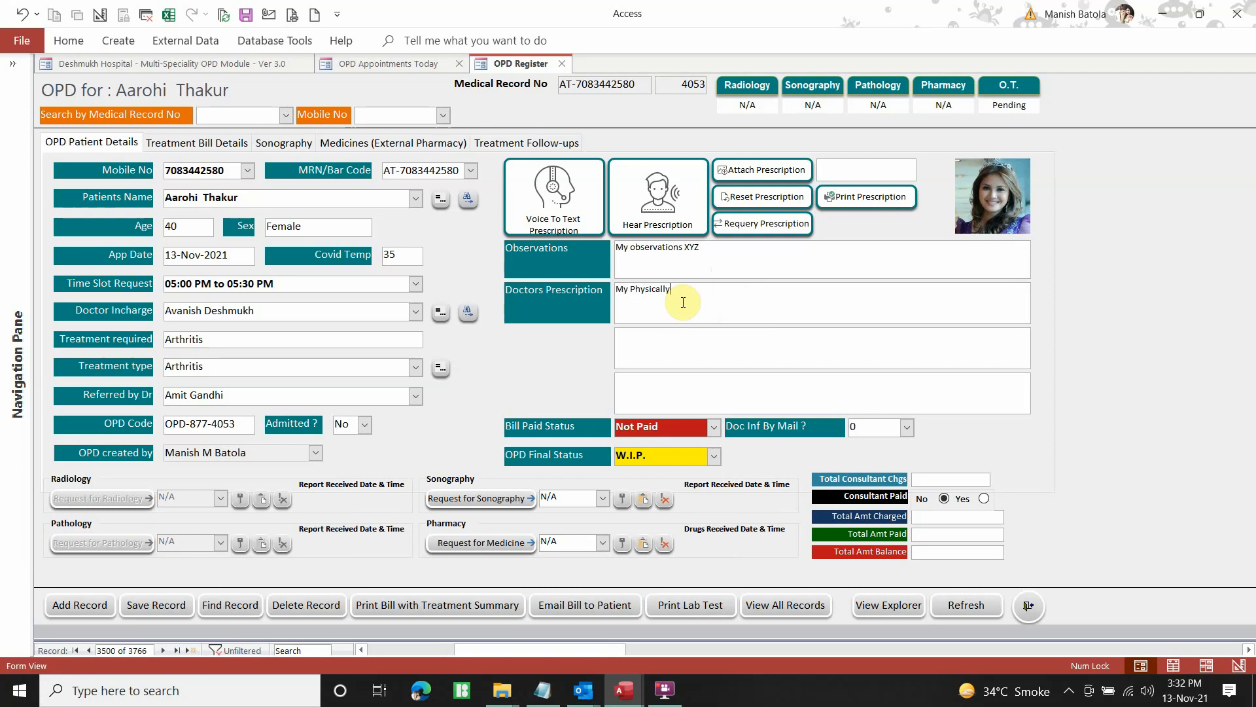
text( Typed Prescription #1)
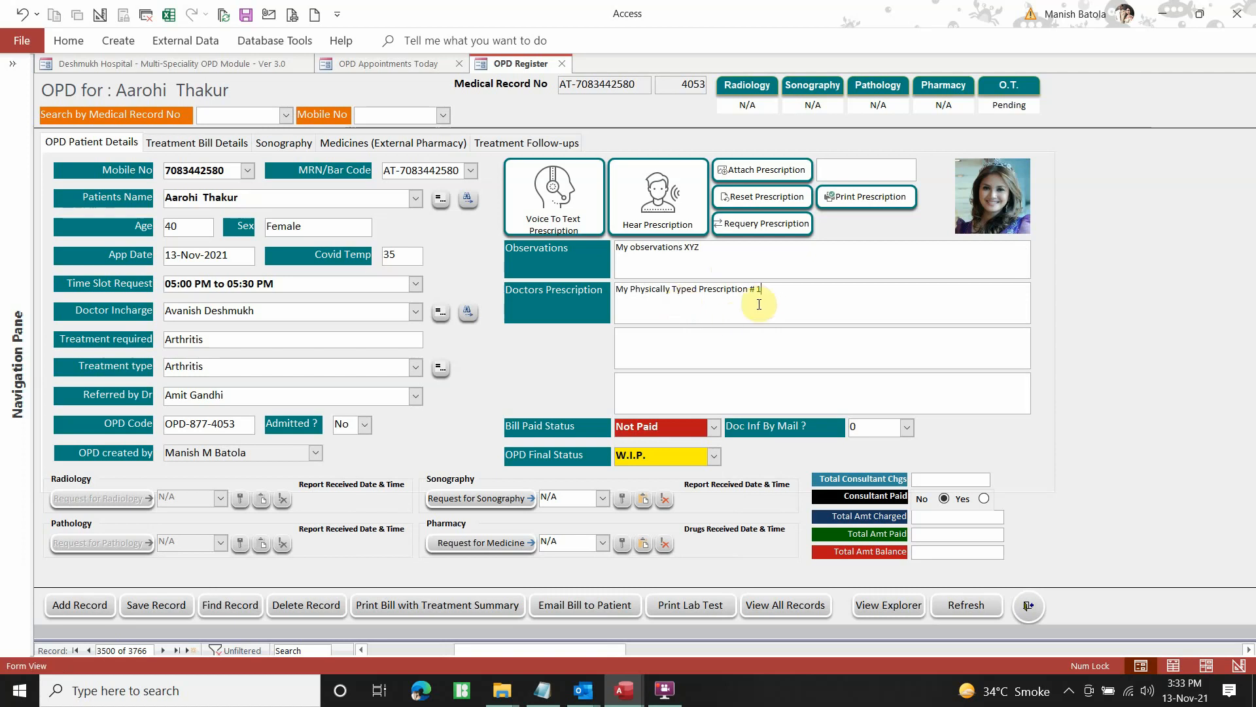
Copy the prescription into the second and third boxes as #2 and #3, then save
drag(754, 289, 602, 292)
key(ctrl+c)
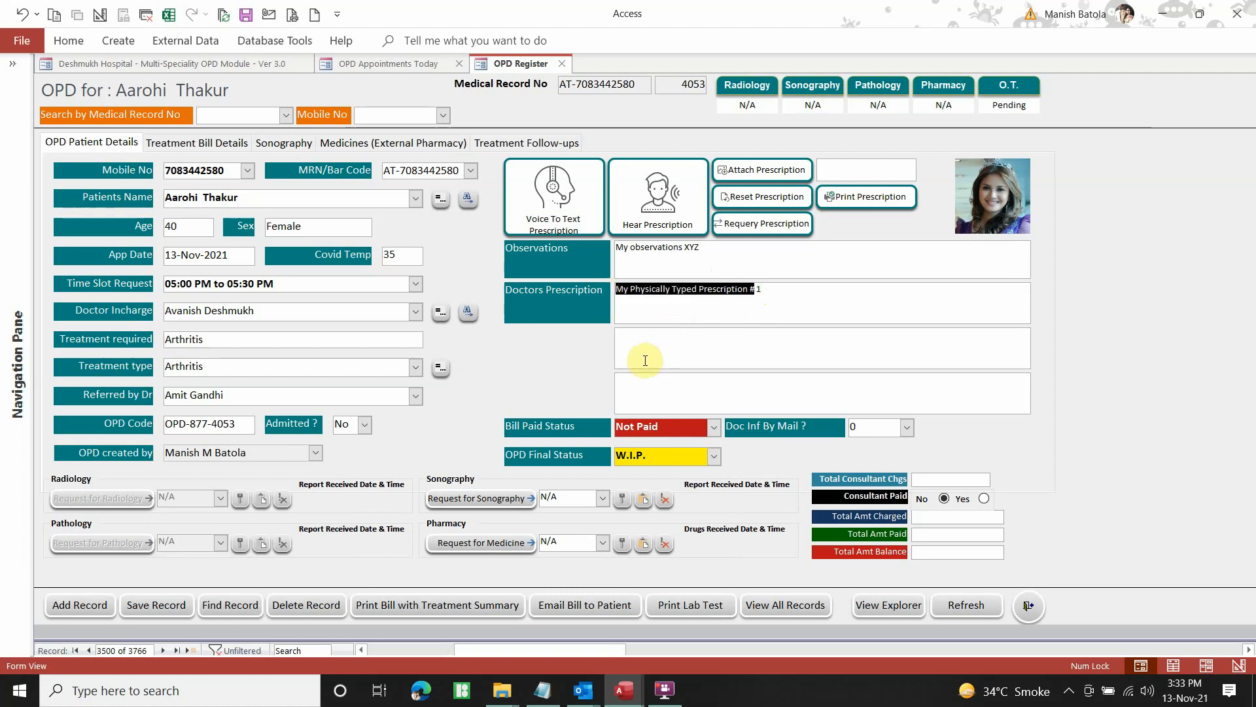
click(658, 348)
key(ctrl+v)
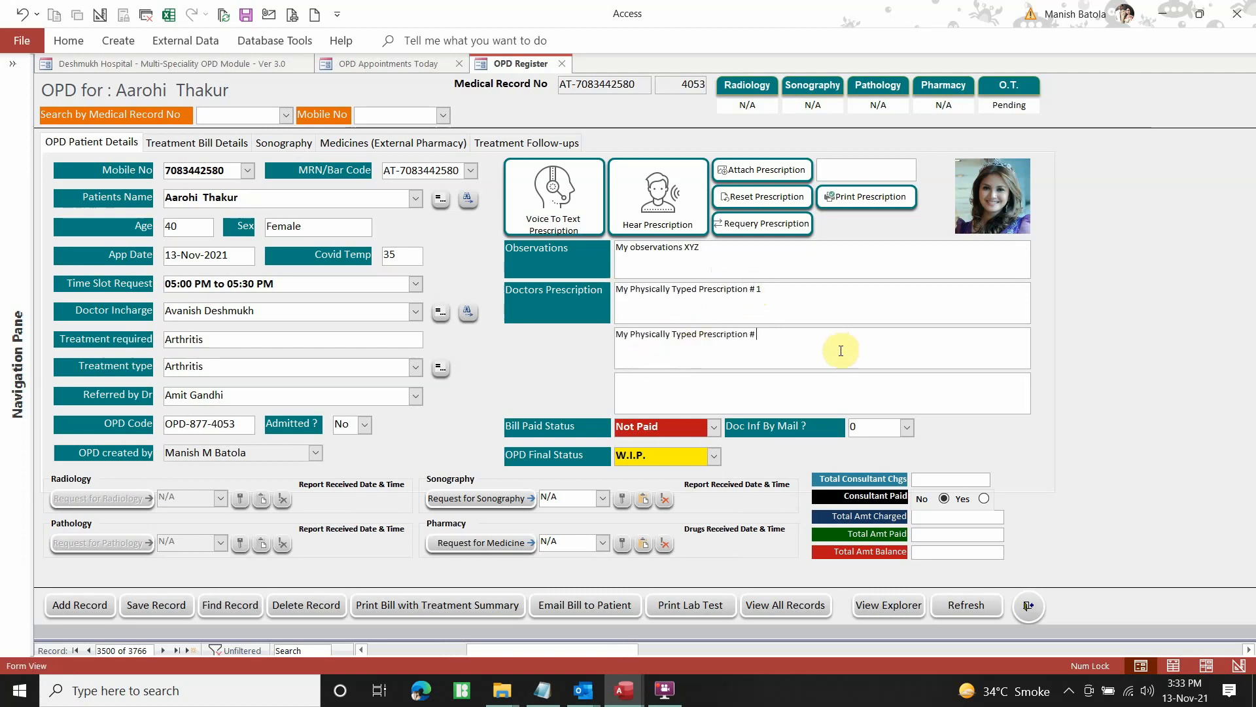
text(2)
click(753, 378)
key(ctrl+v)
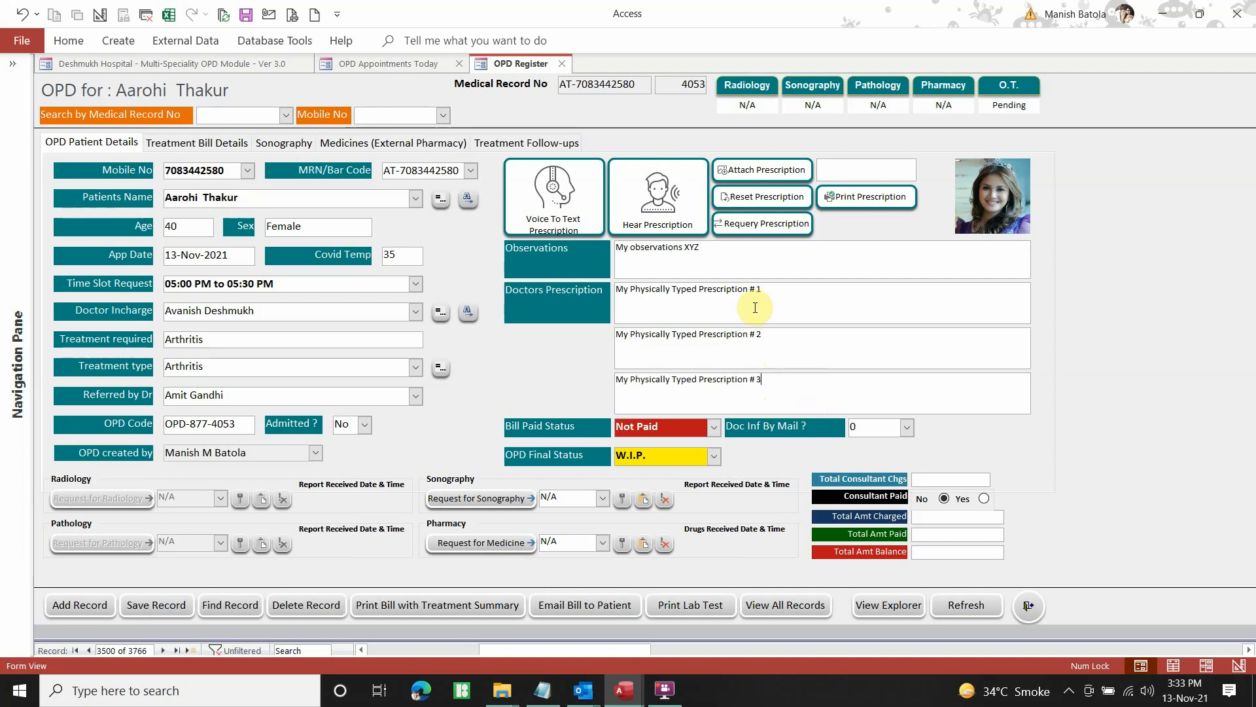
click(157, 604)
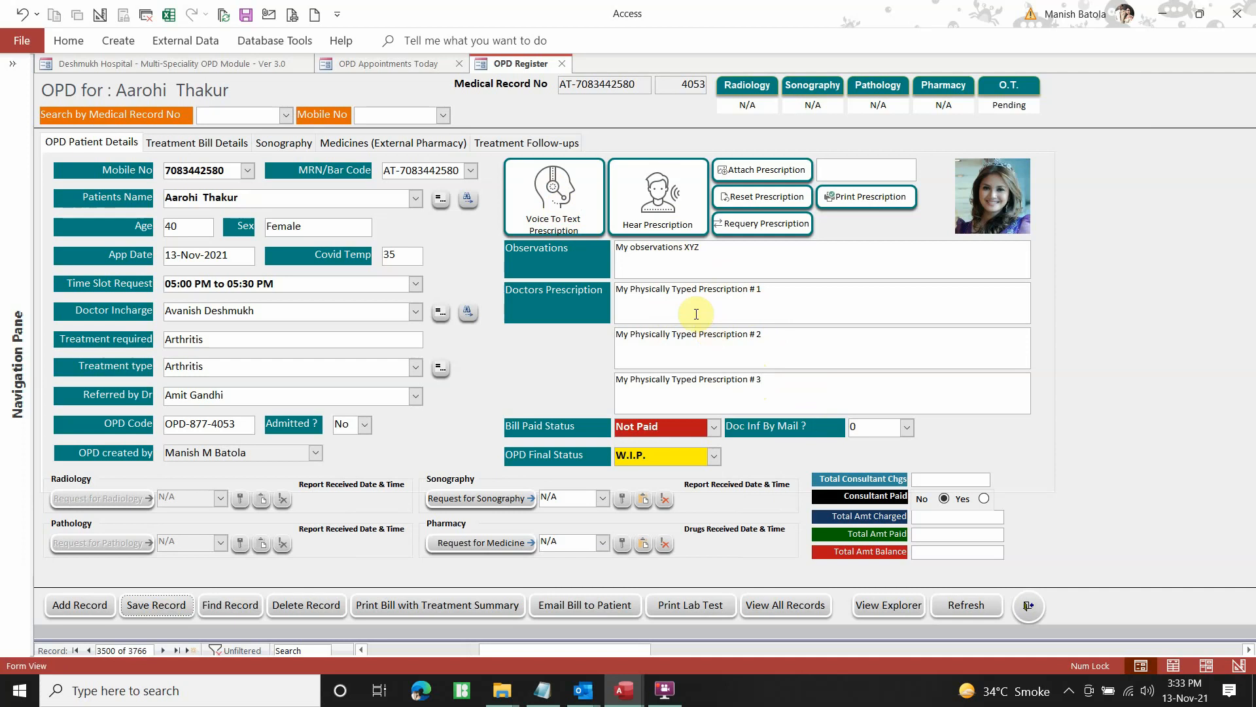
In Treatment Bill Details, pick Abdominal hysterectomy from Predefined Options and enter 500 as Amt Charged
click(203, 145)
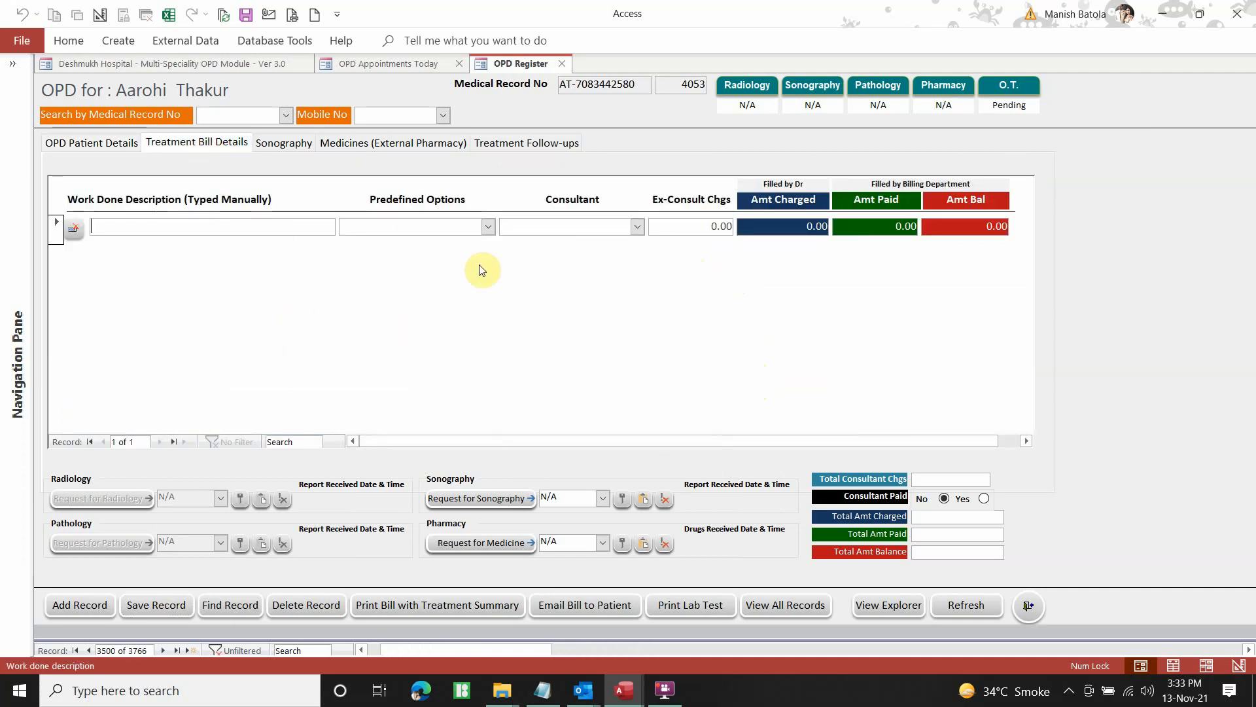
click(489, 227)
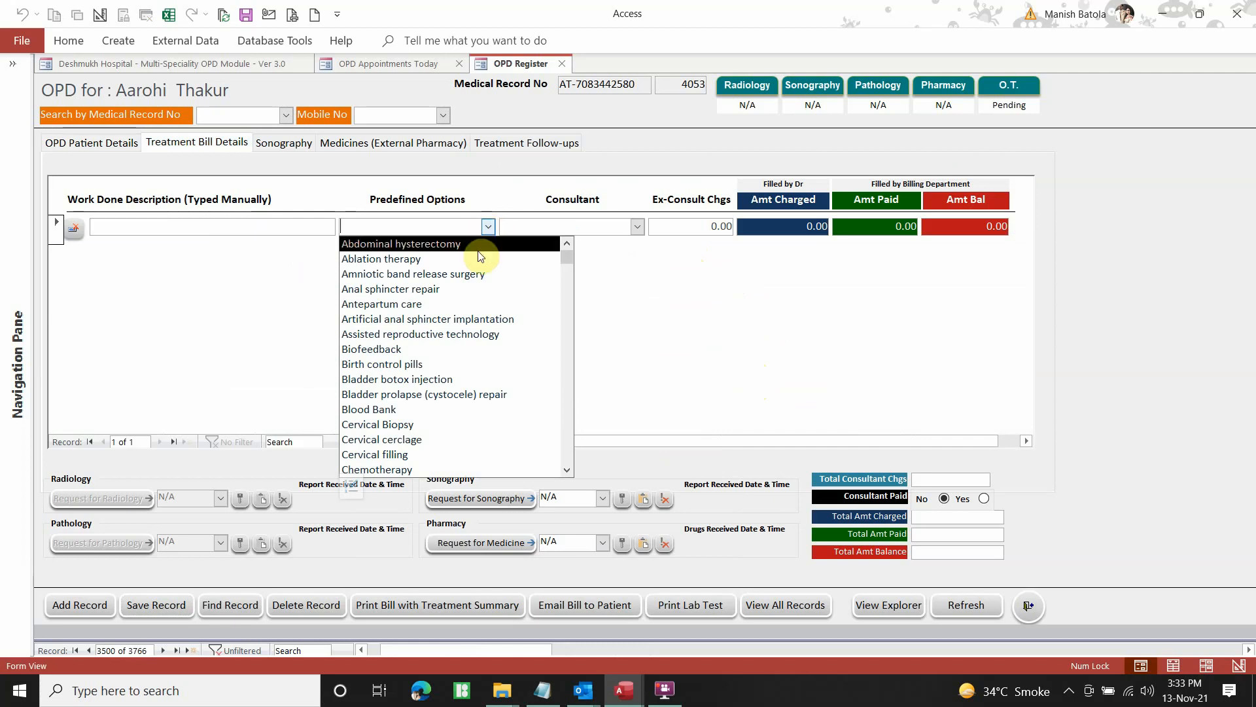
click(433, 243)
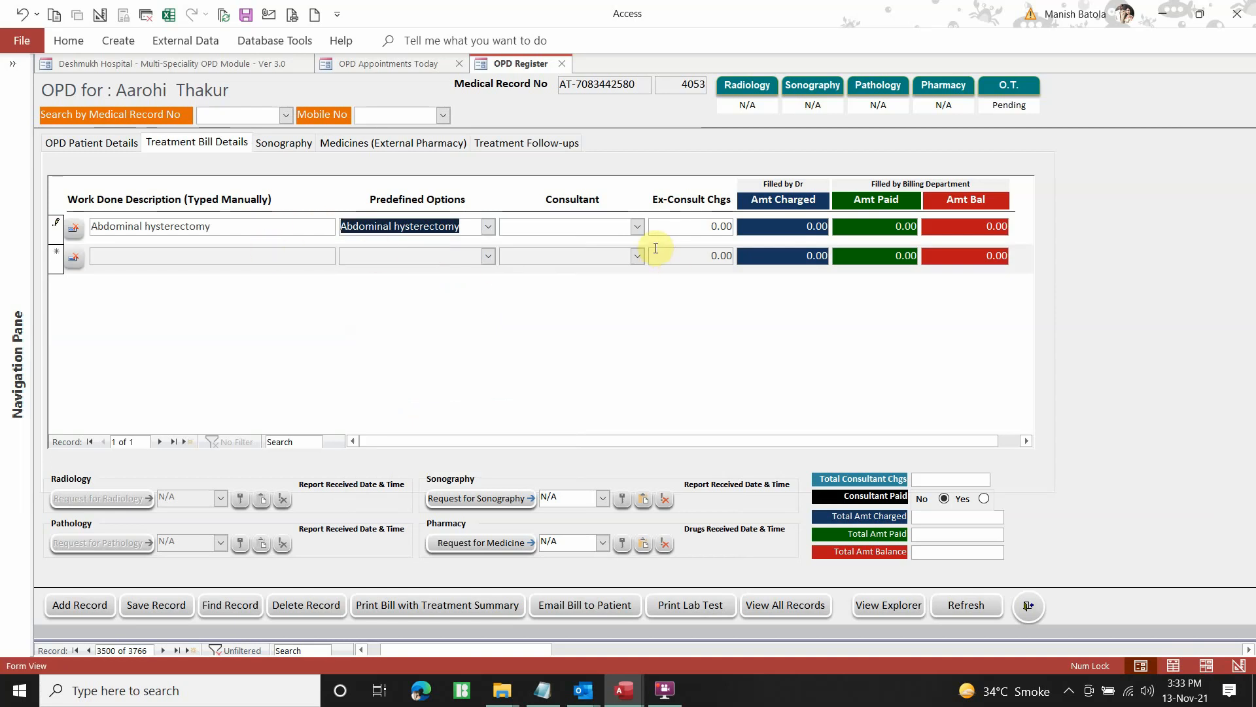
click(638, 227)
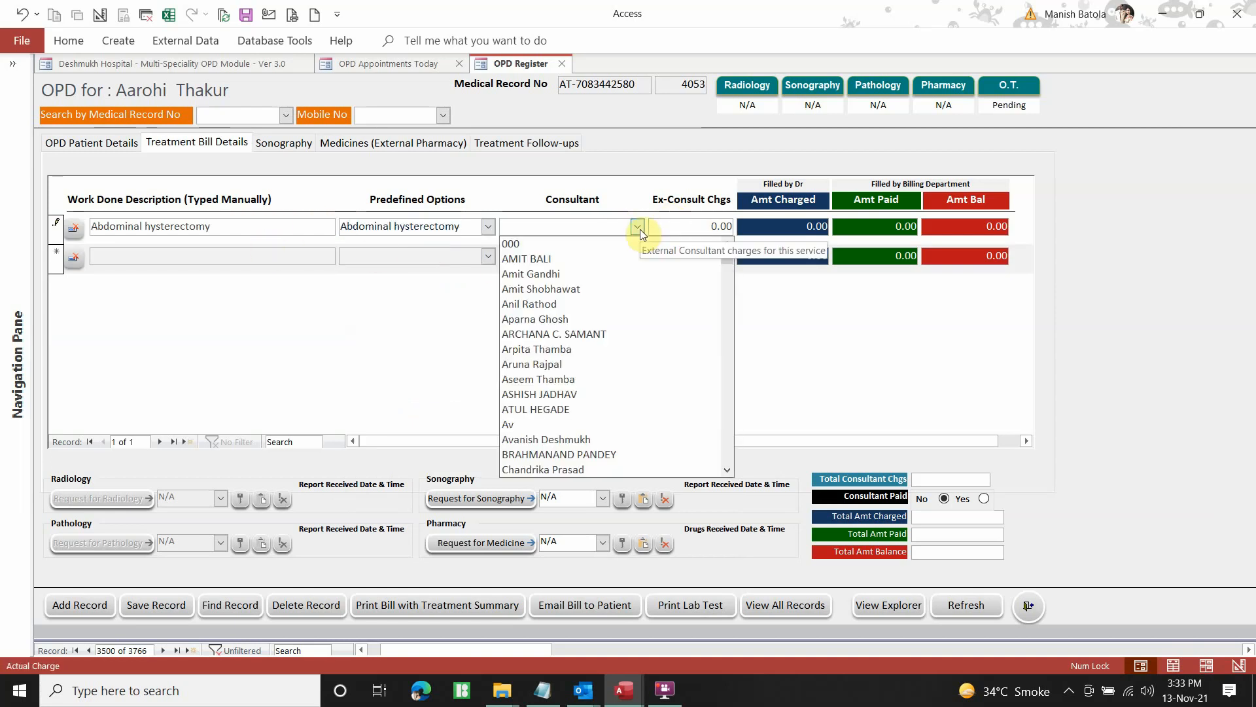
key(Tab)
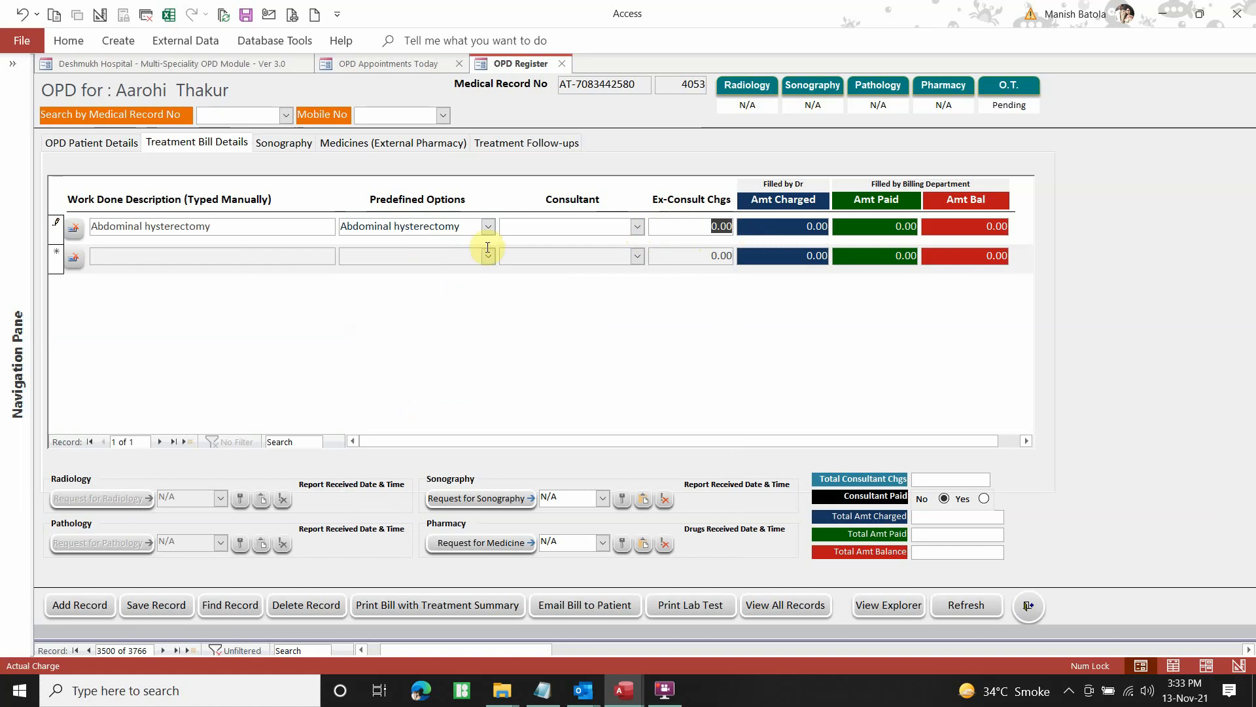
click(289, 226)
drag(290, 226, 44, 213)
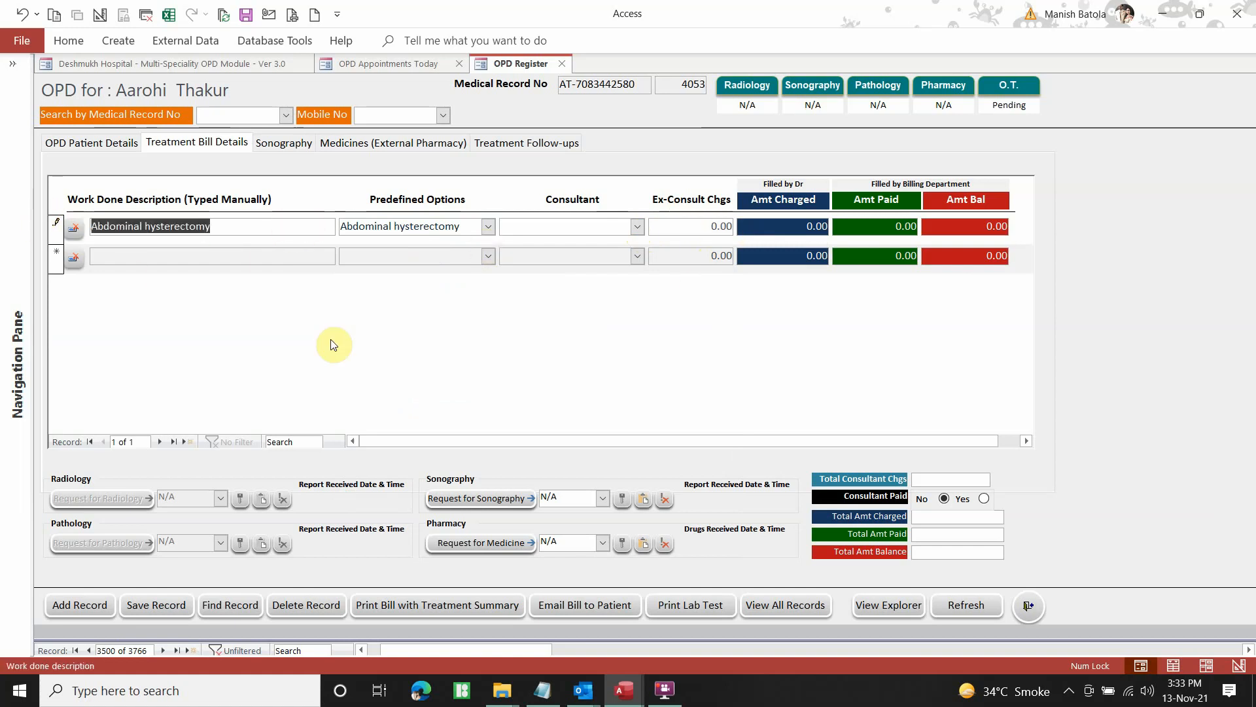
click(792, 225)
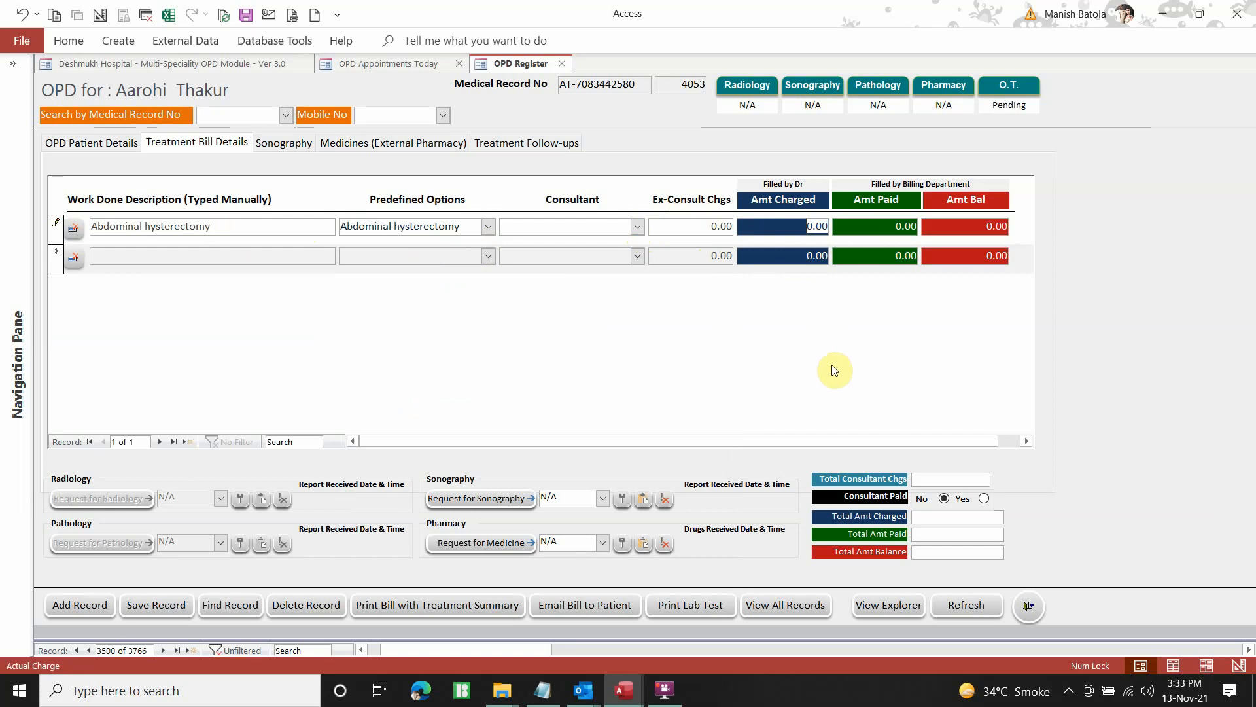
text(500)
key(Tab)
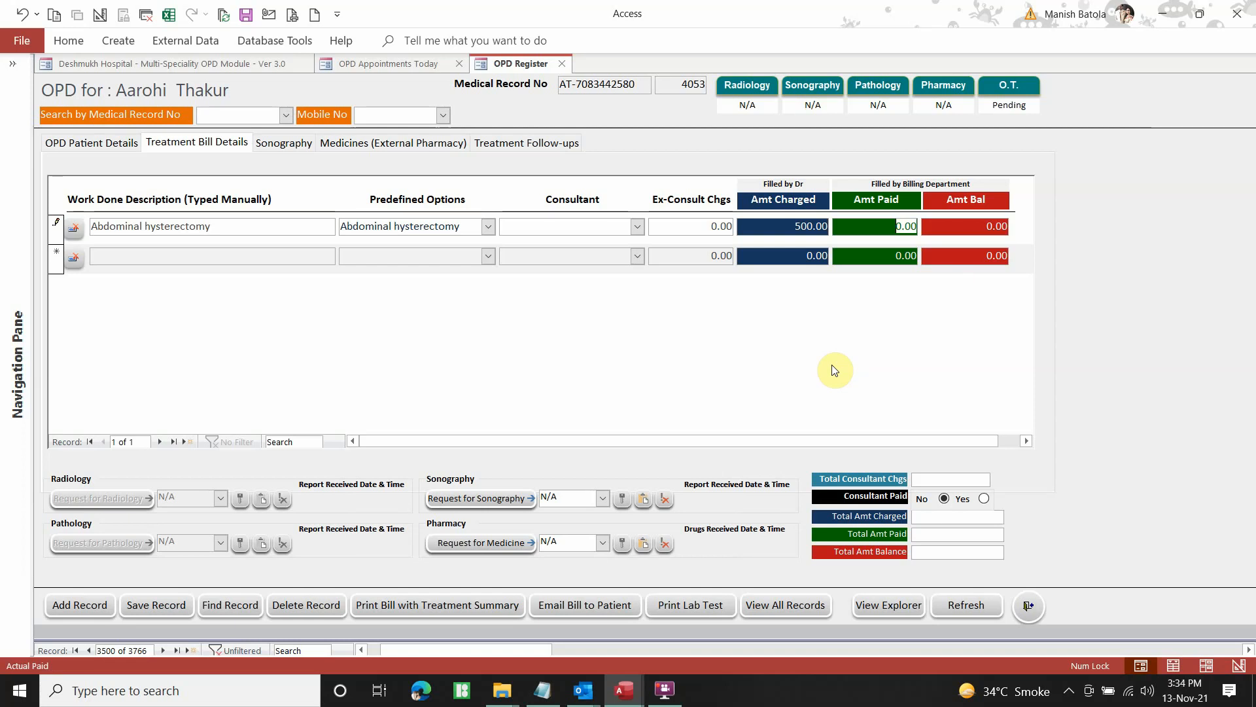
Save the bill at 500.00 charged, check the Sonography test list, then show Medicines (External Pharmacy)
click(162, 610)
click(285, 145)
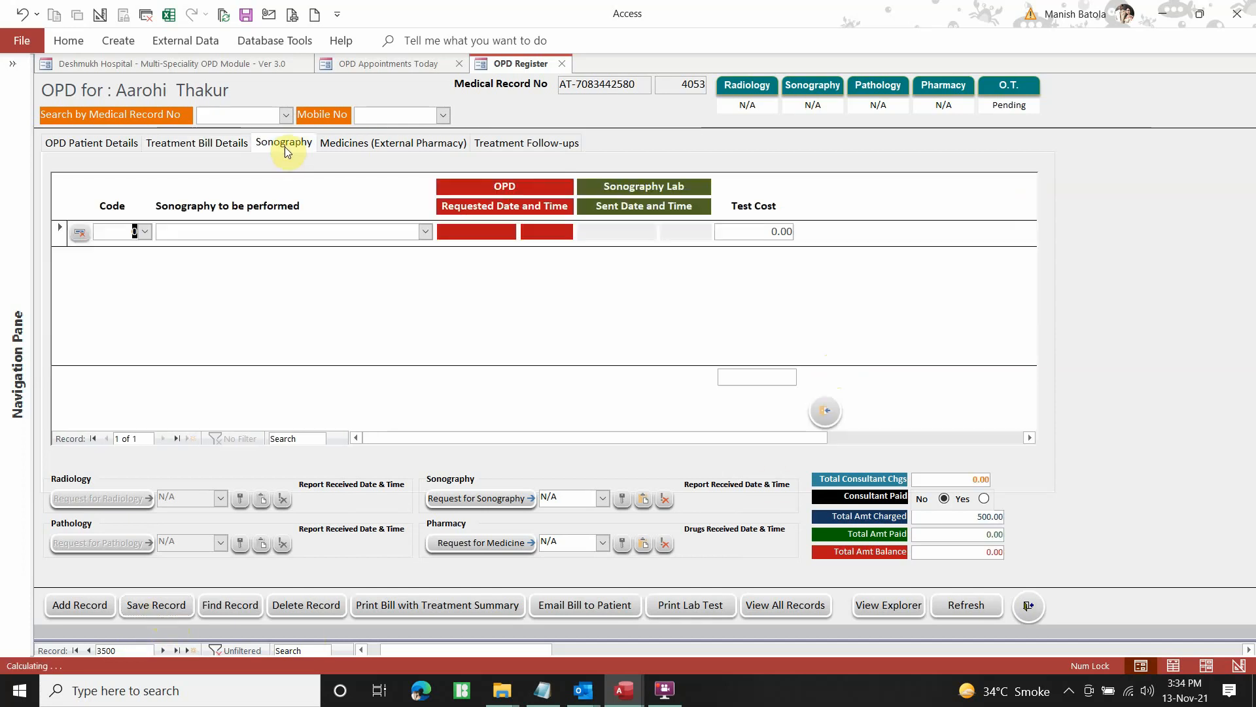
click(426, 233)
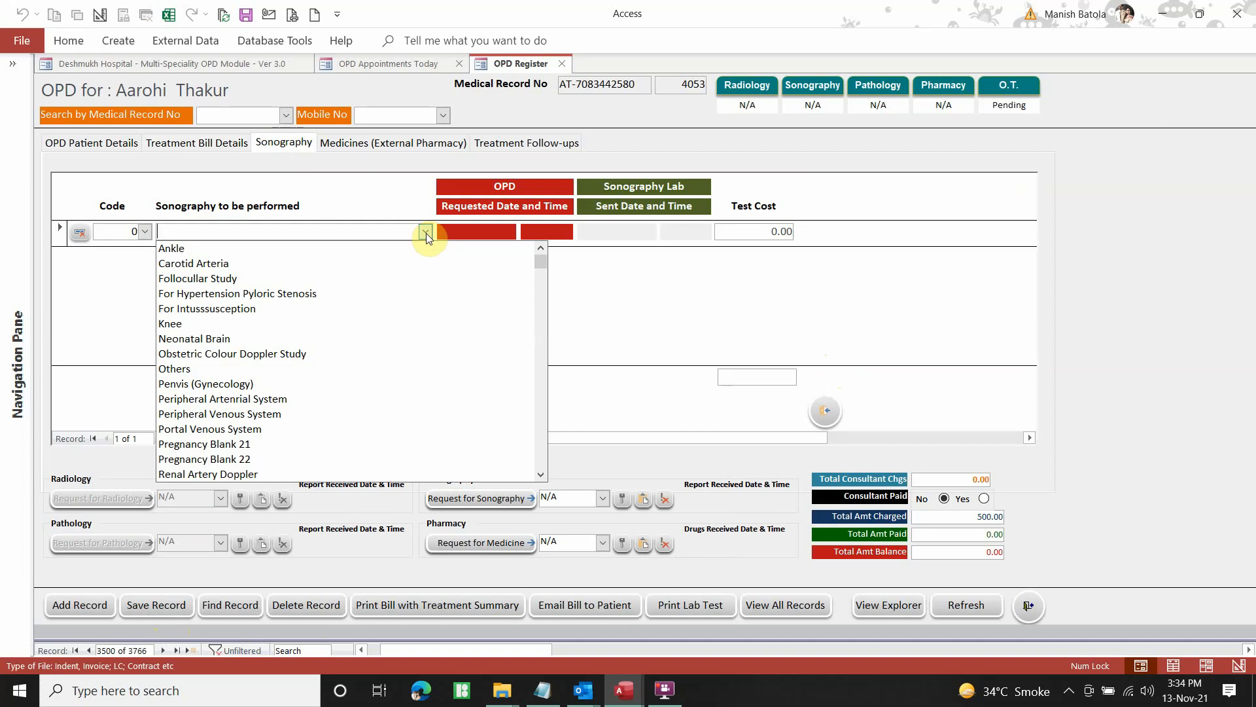
click(426, 233)
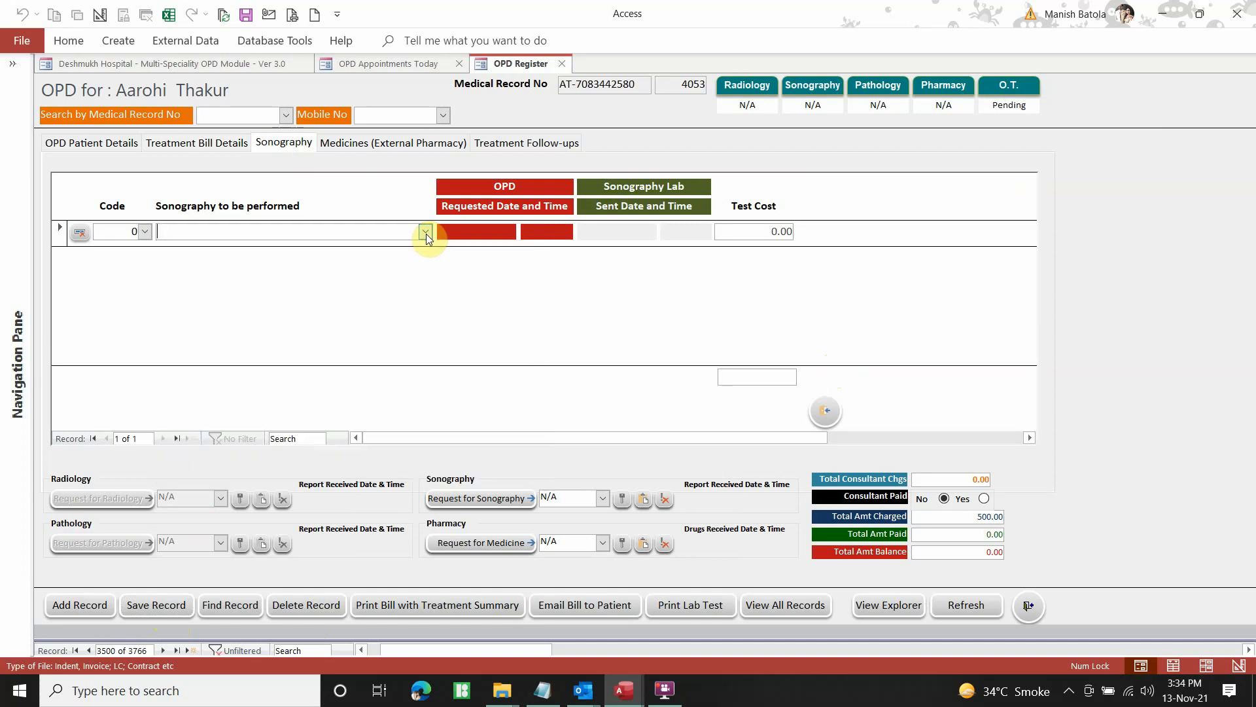
click(387, 147)
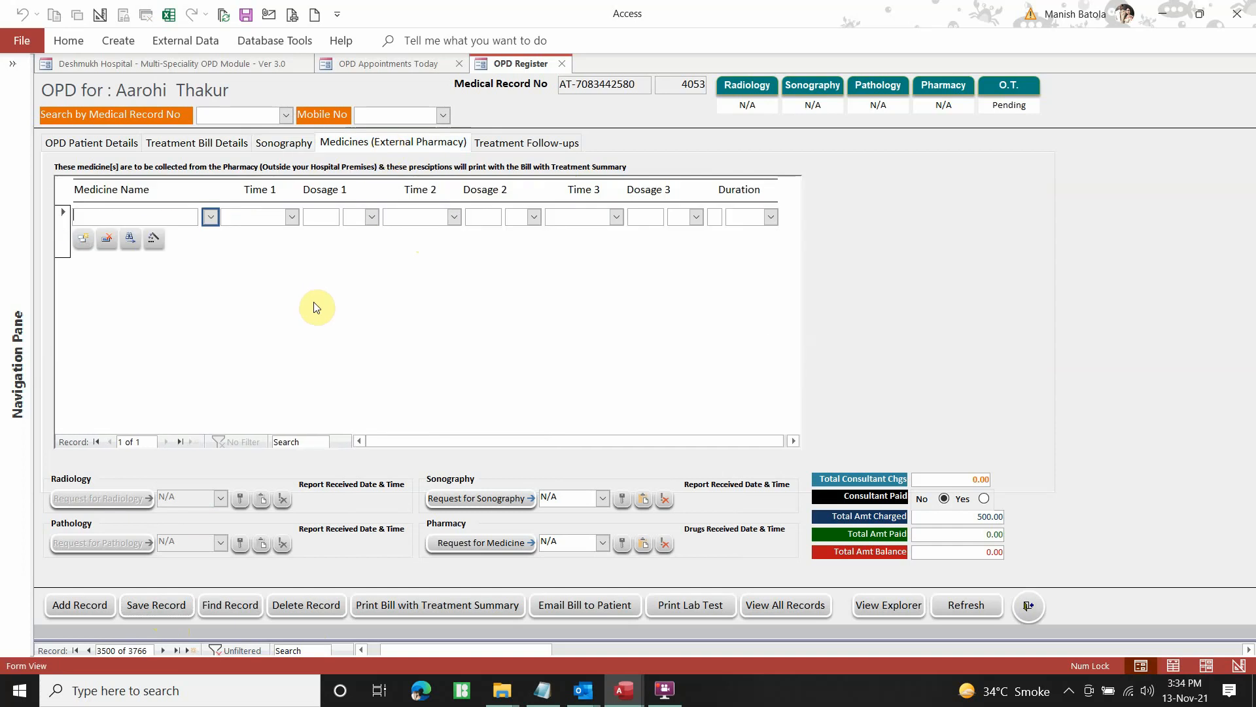
Select DOBUTAMINE INJ. with After Dinner as first dose time and dosage 1 Inj
click(210, 219)
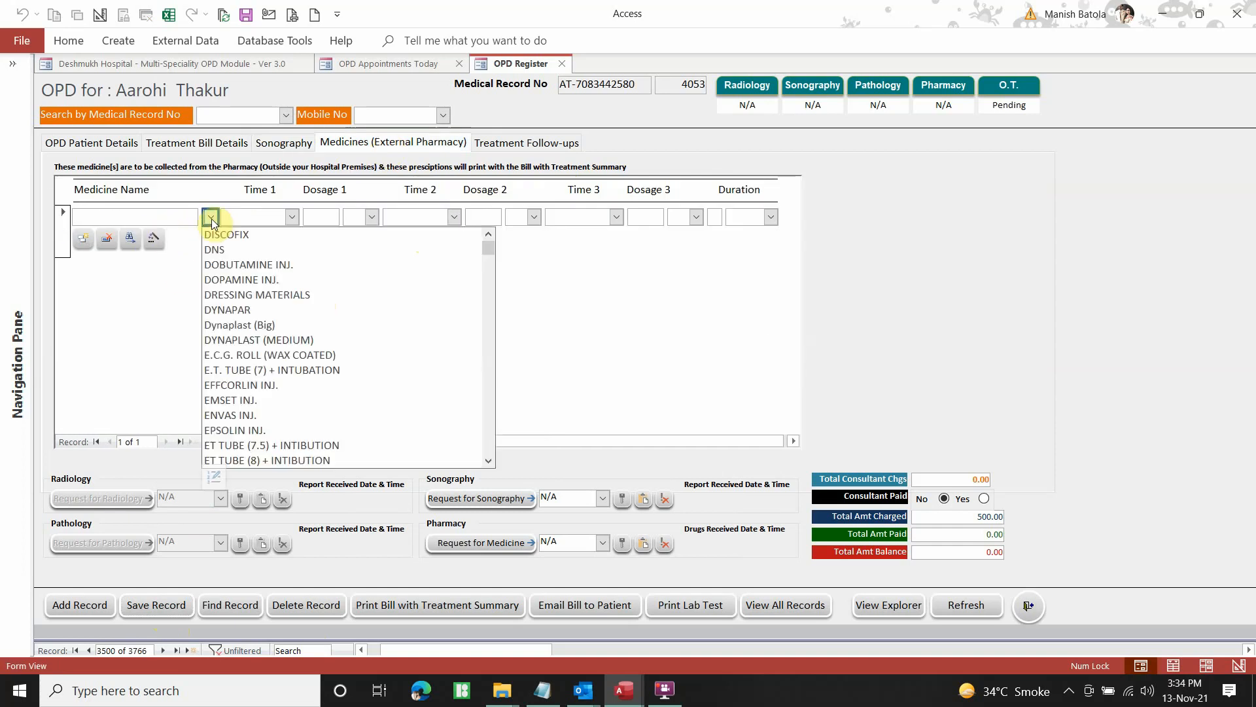
click(273, 265)
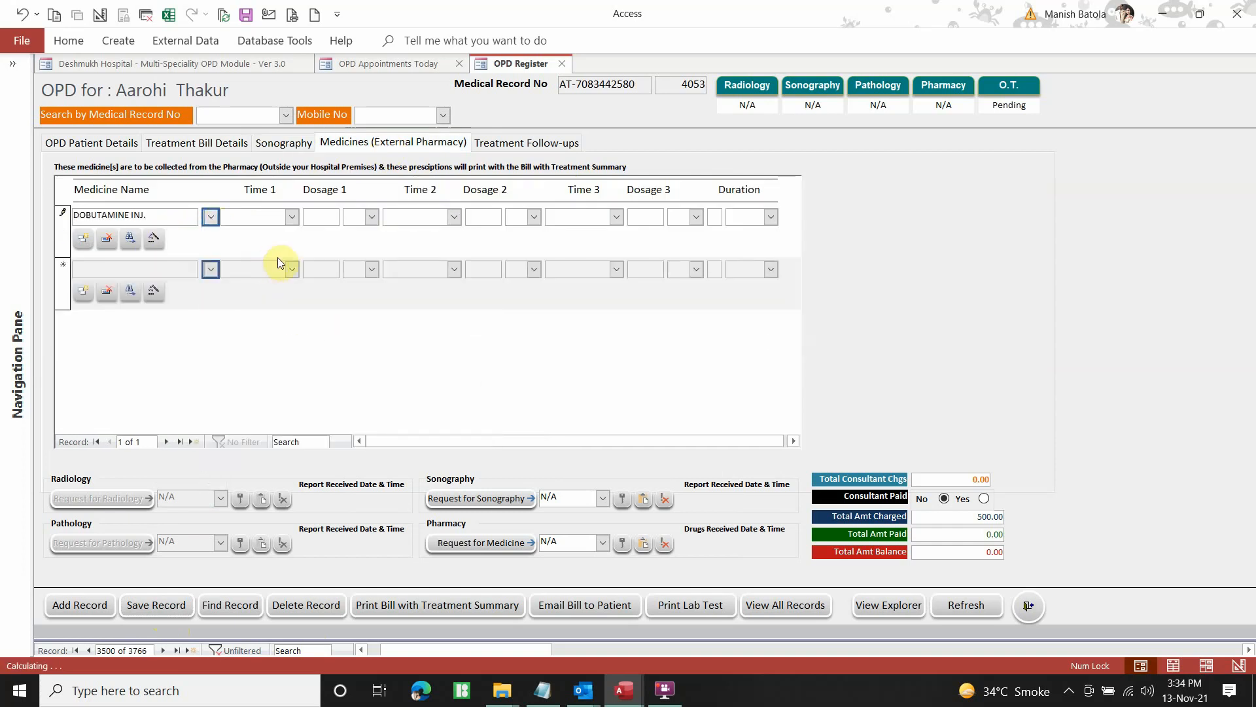
click(290, 218)
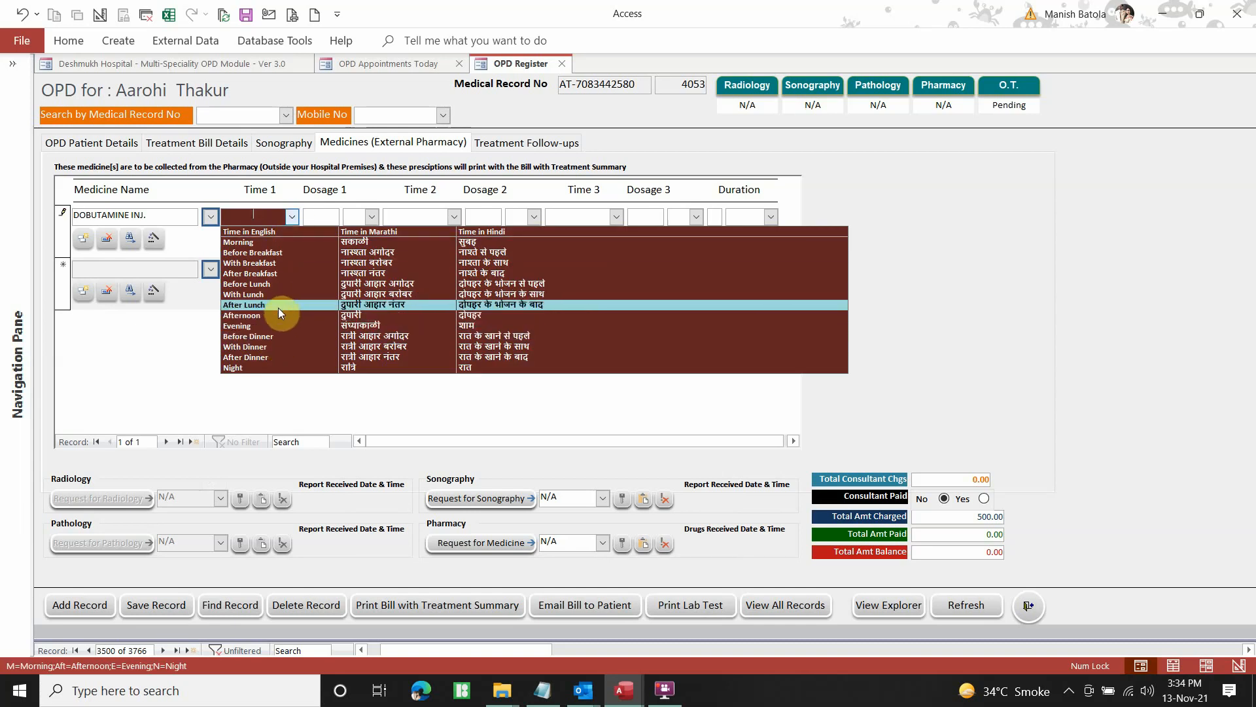
click(281, 354)
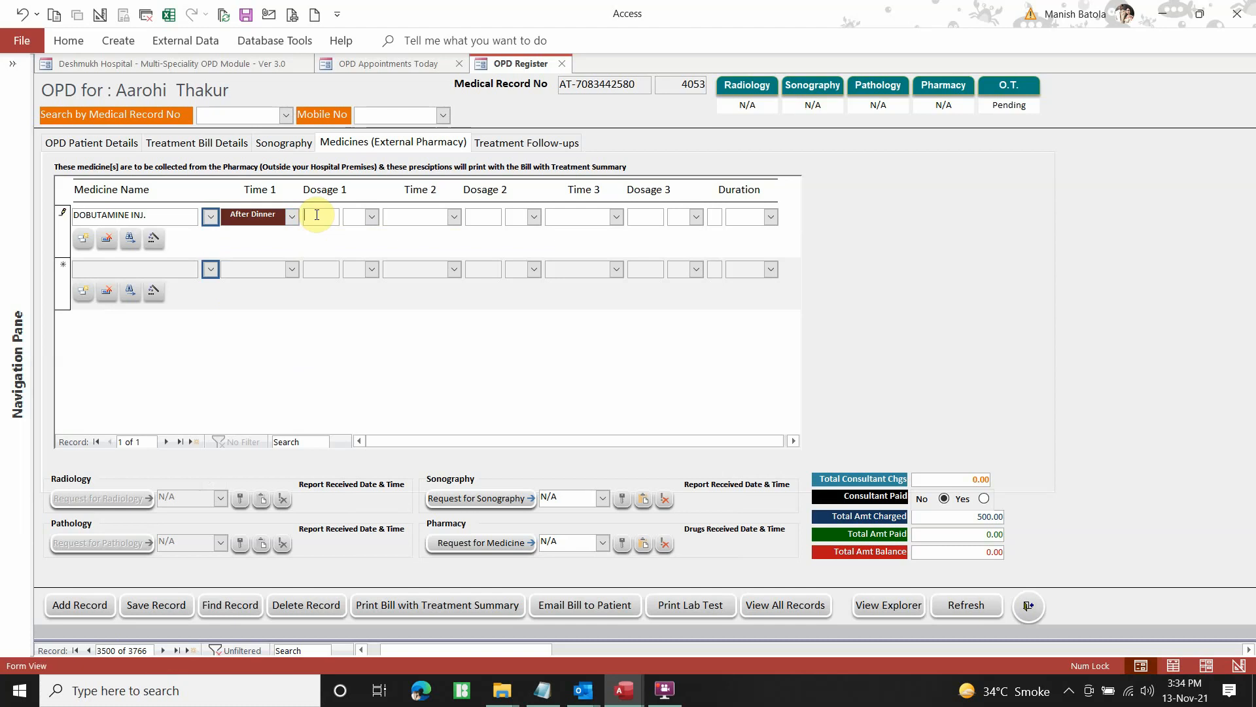
click(316, 216)
text(1)
click(371, 217)
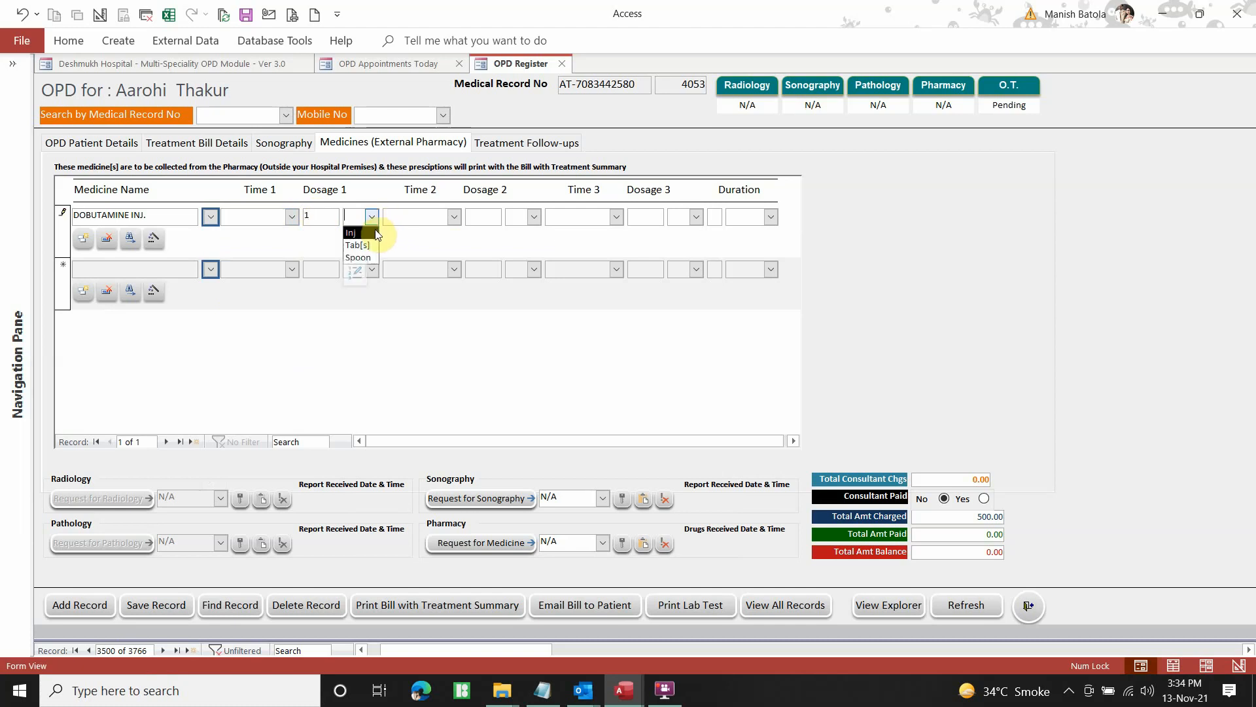
click(377, 235)
Set the medicine's duration to 1 Week and save the record
click(453, 217)
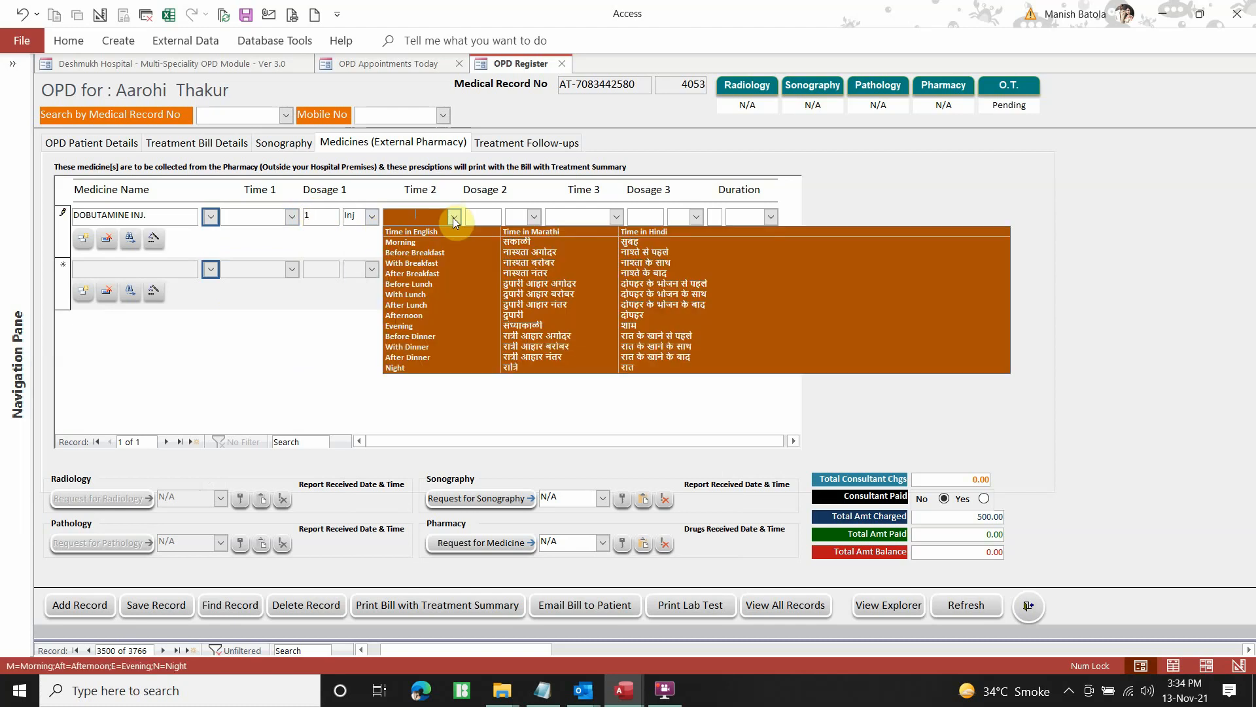
click(599, 219)
click(616, 218)
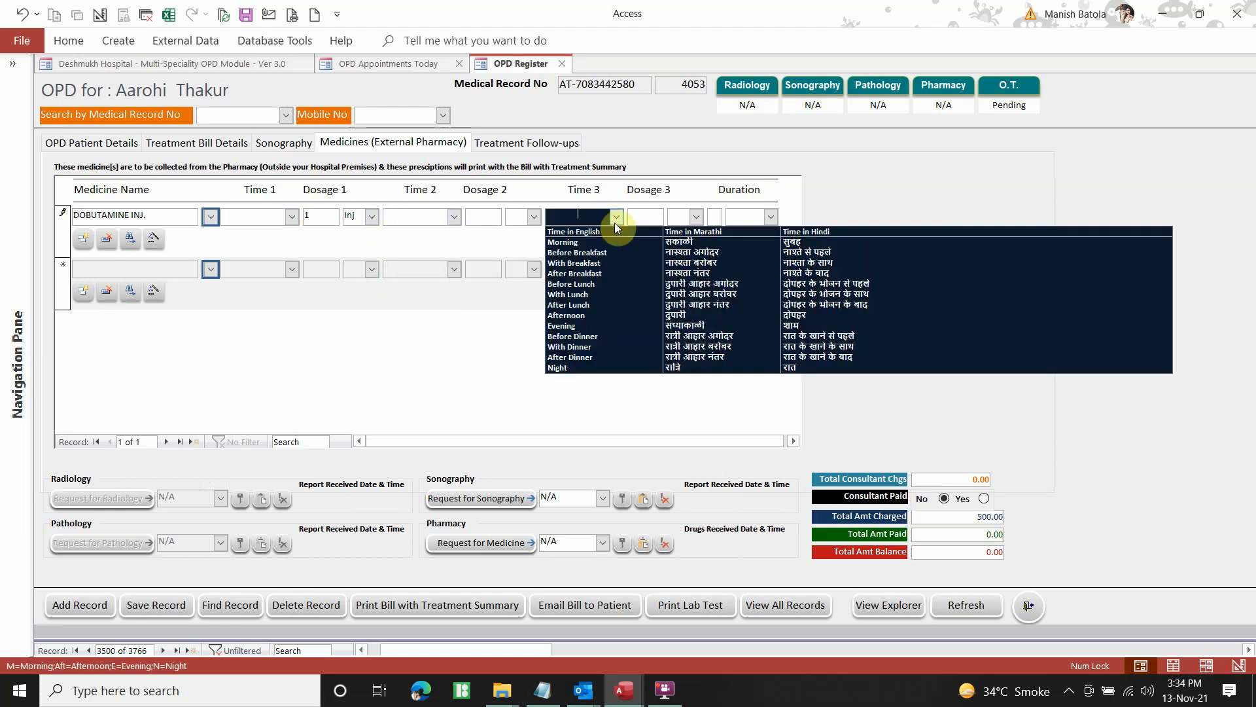
click(714, 218)
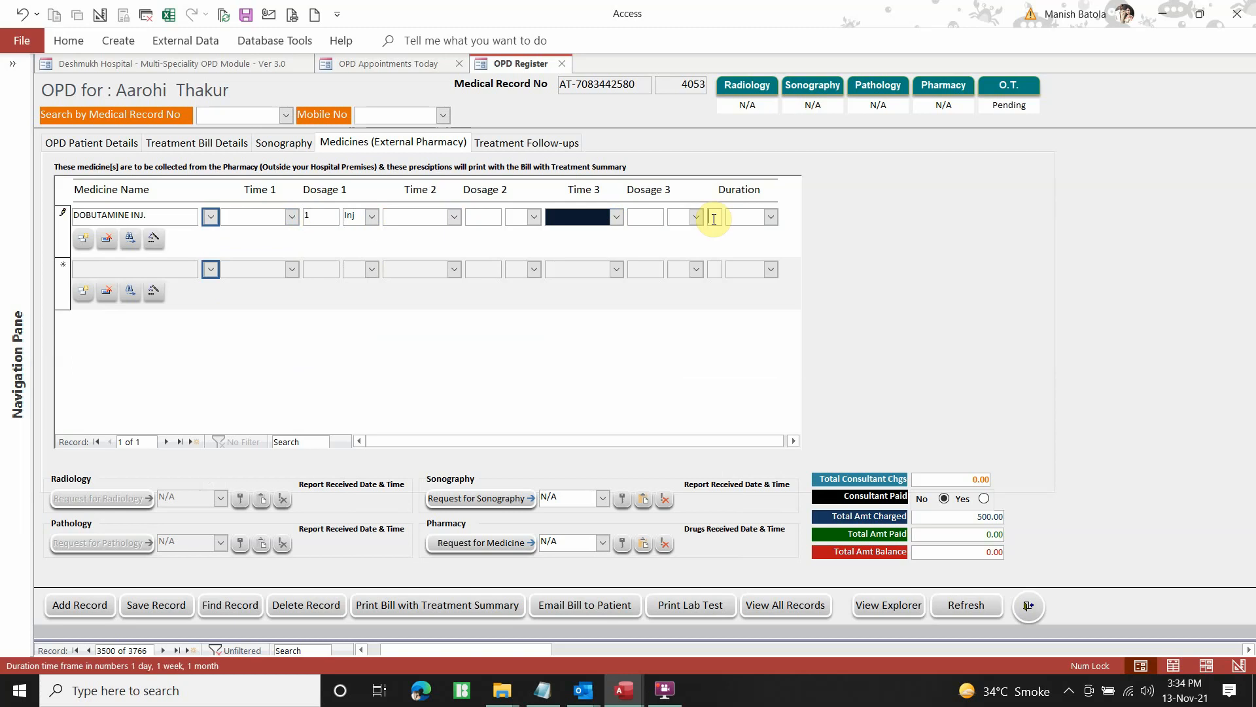
click(770, 219)
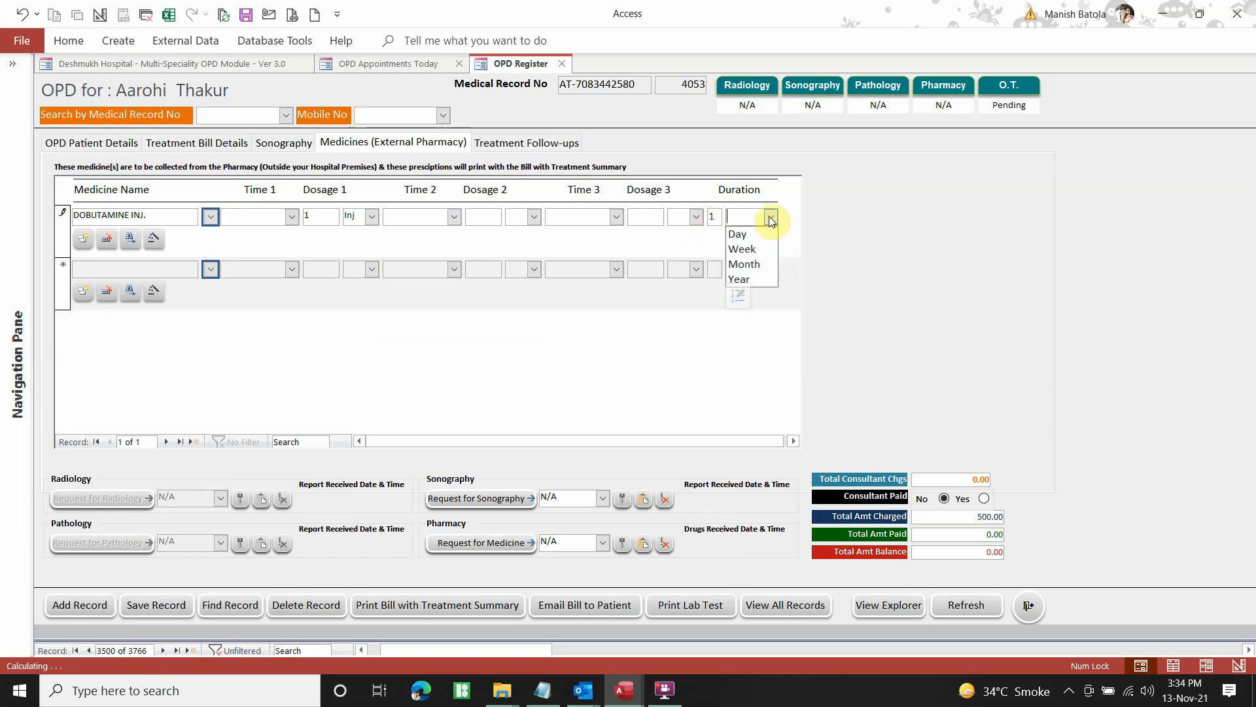
click(755, 253)
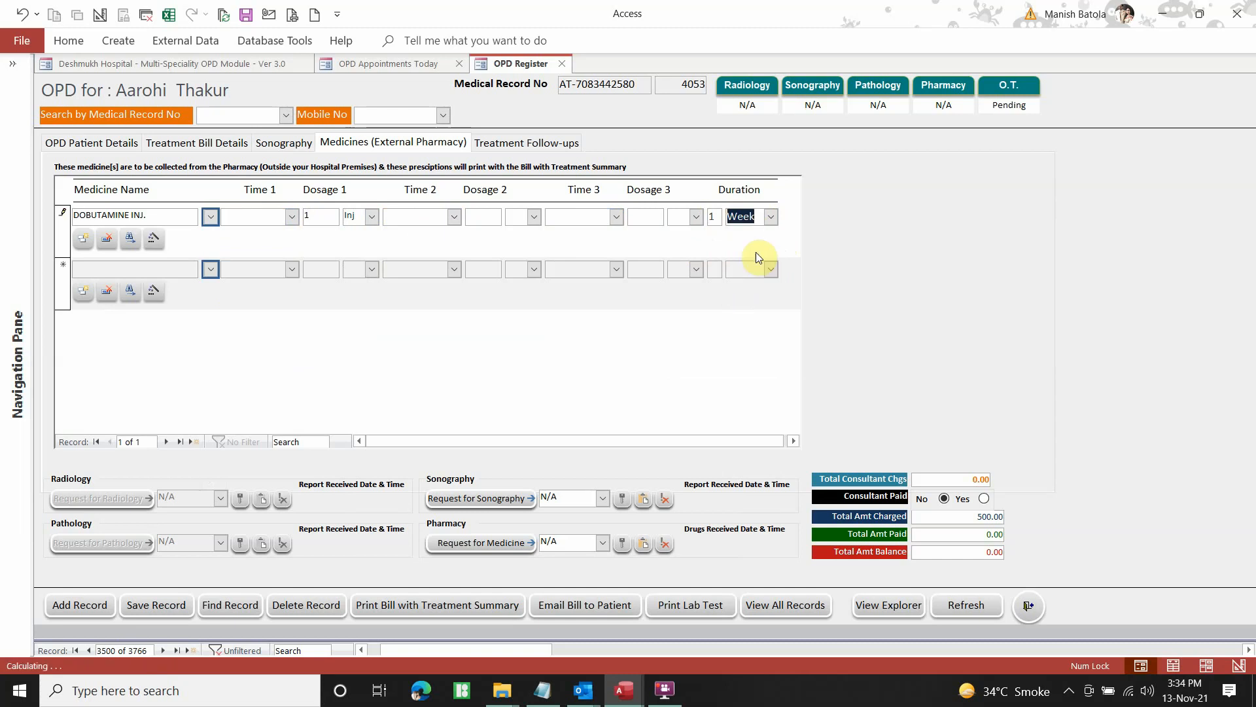
click(142, 612)
Choose 7 in Follow-up After and fix the 20-Nov-2021 follow-up, then return to OPD Patient Details
click(519, 146)
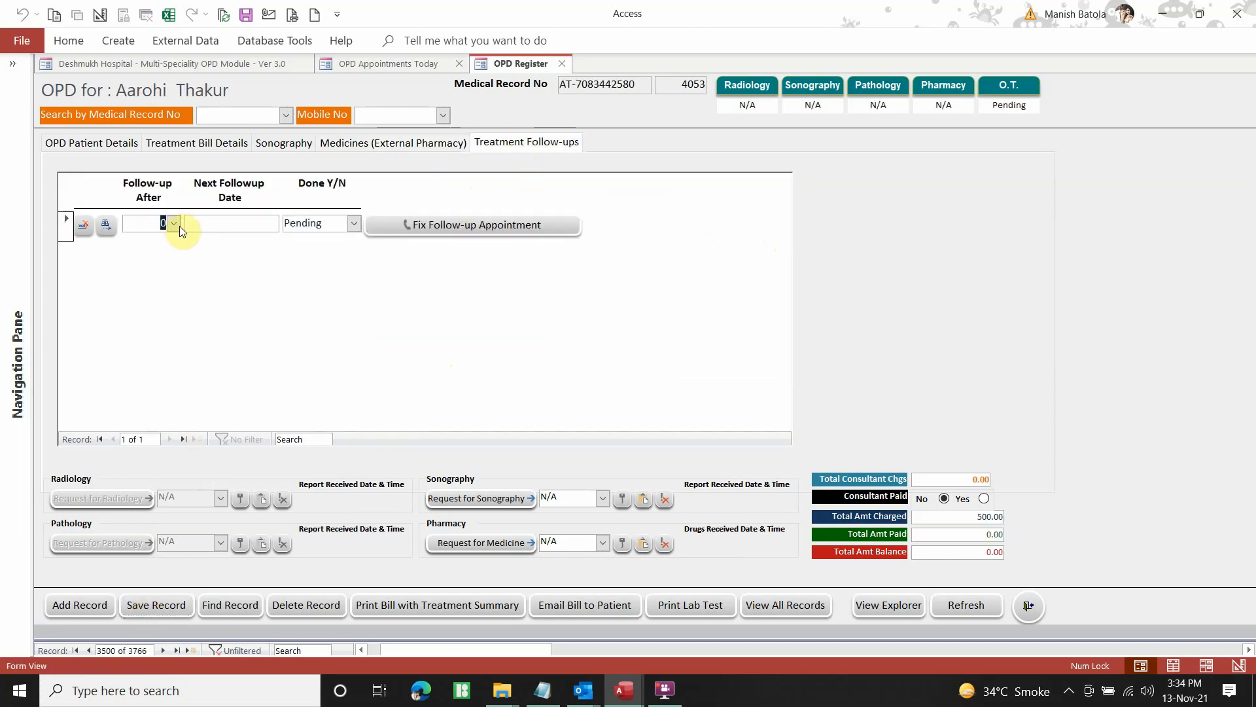
click(174, 223)
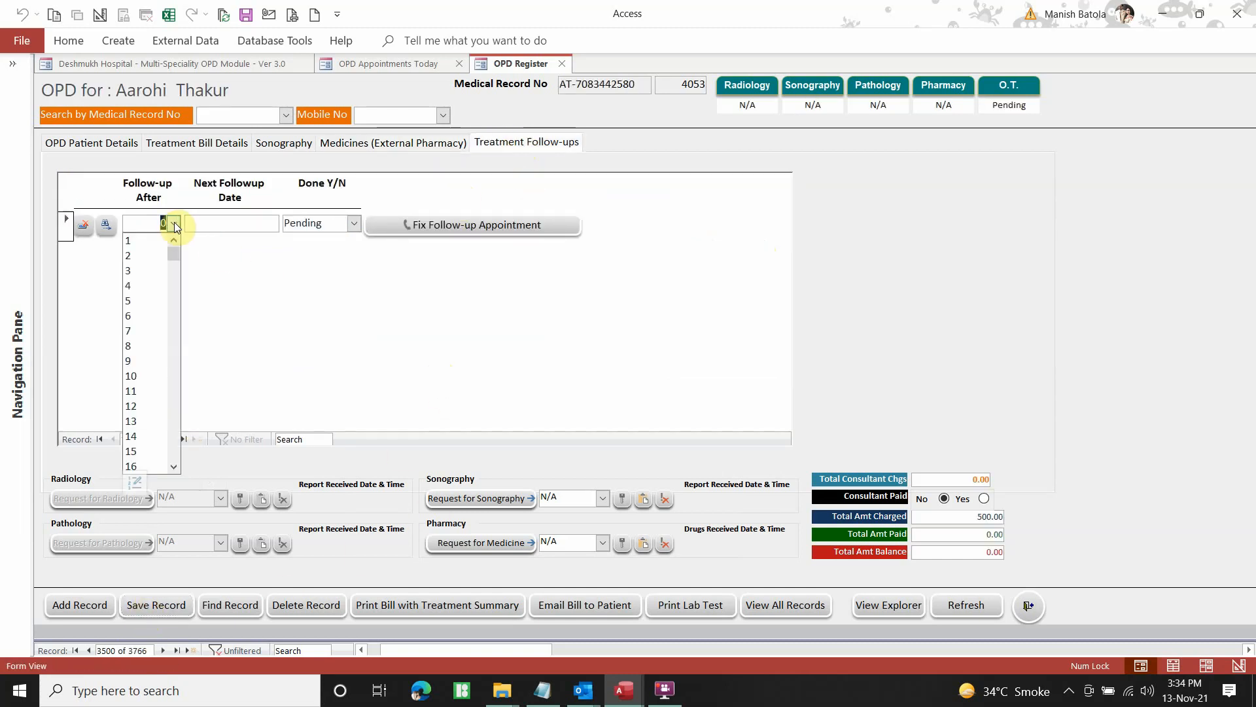
click(143, 331)
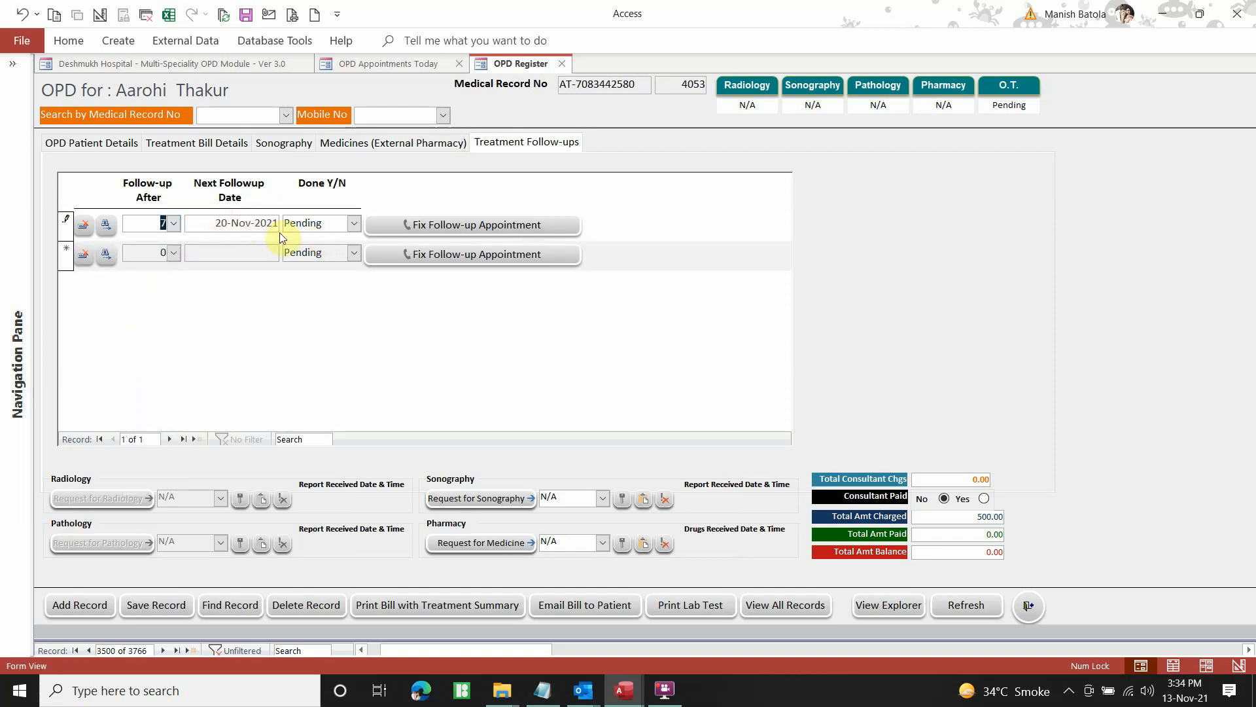
click(445, 228)
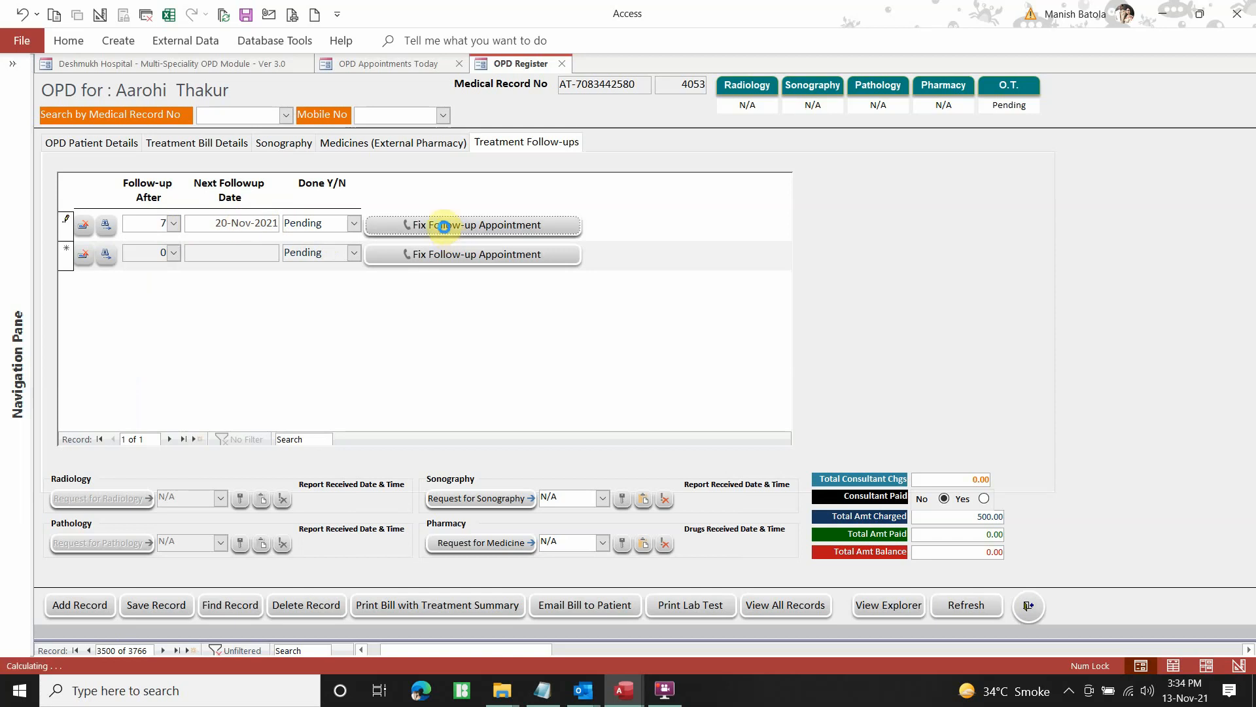
click(123, 145)
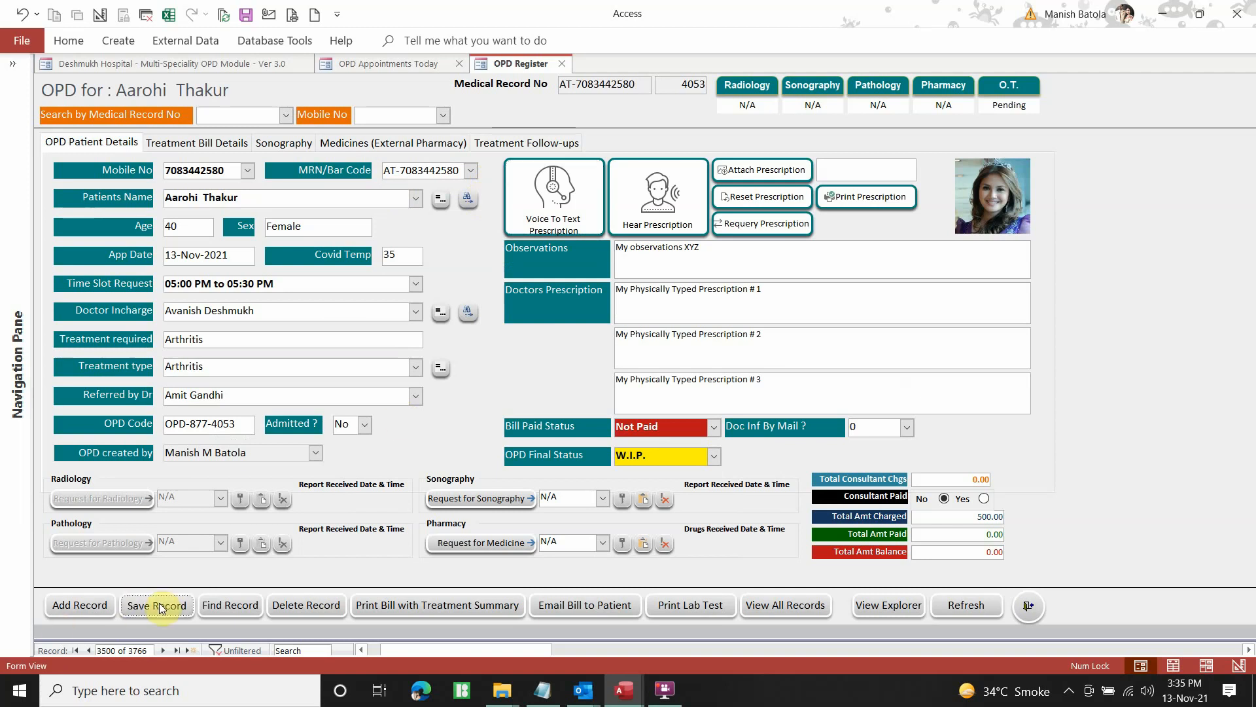
Close the OPD Register and the OPD Appointments Today list, returning to the OPD Transactions dashboard
click(80, 608)
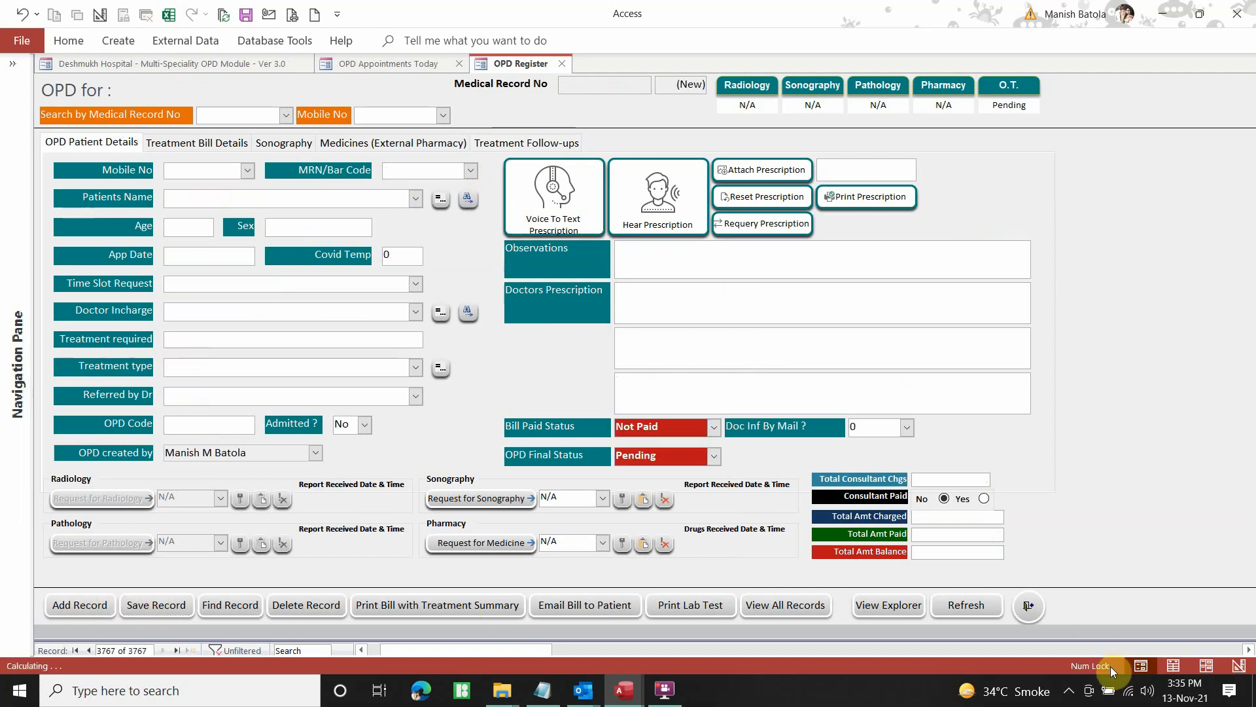
click(1028, 609)
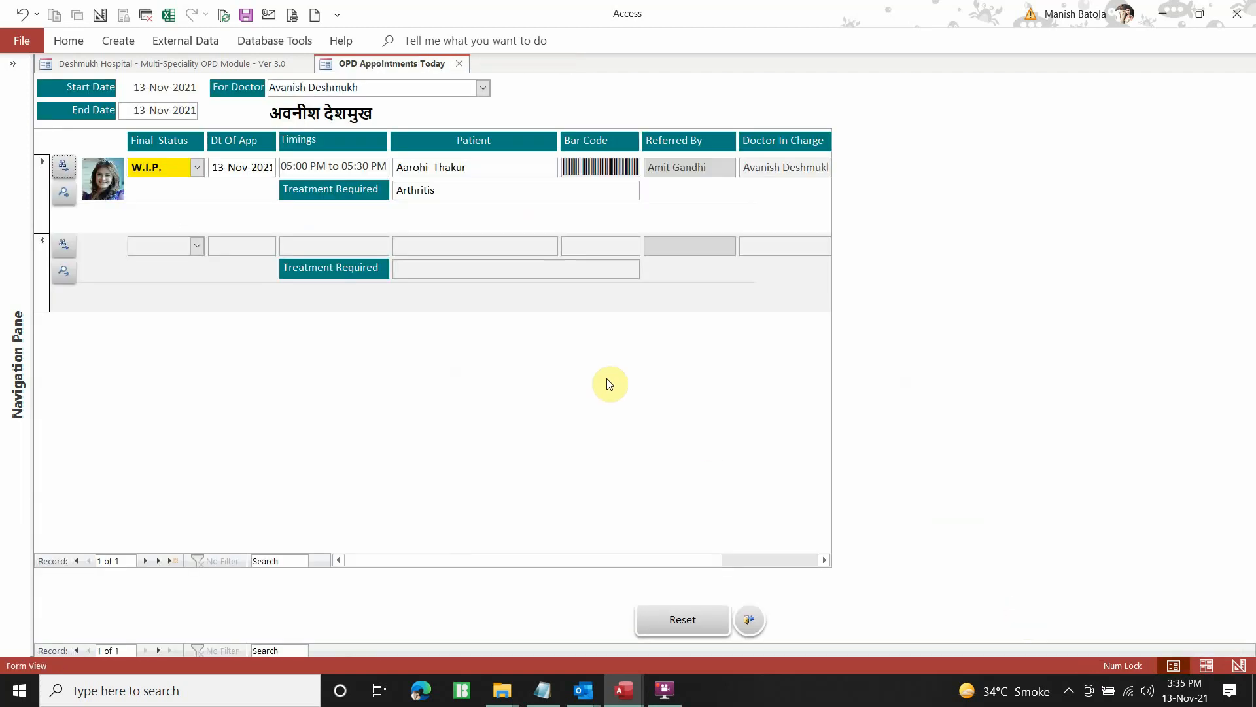
click(175, 165)
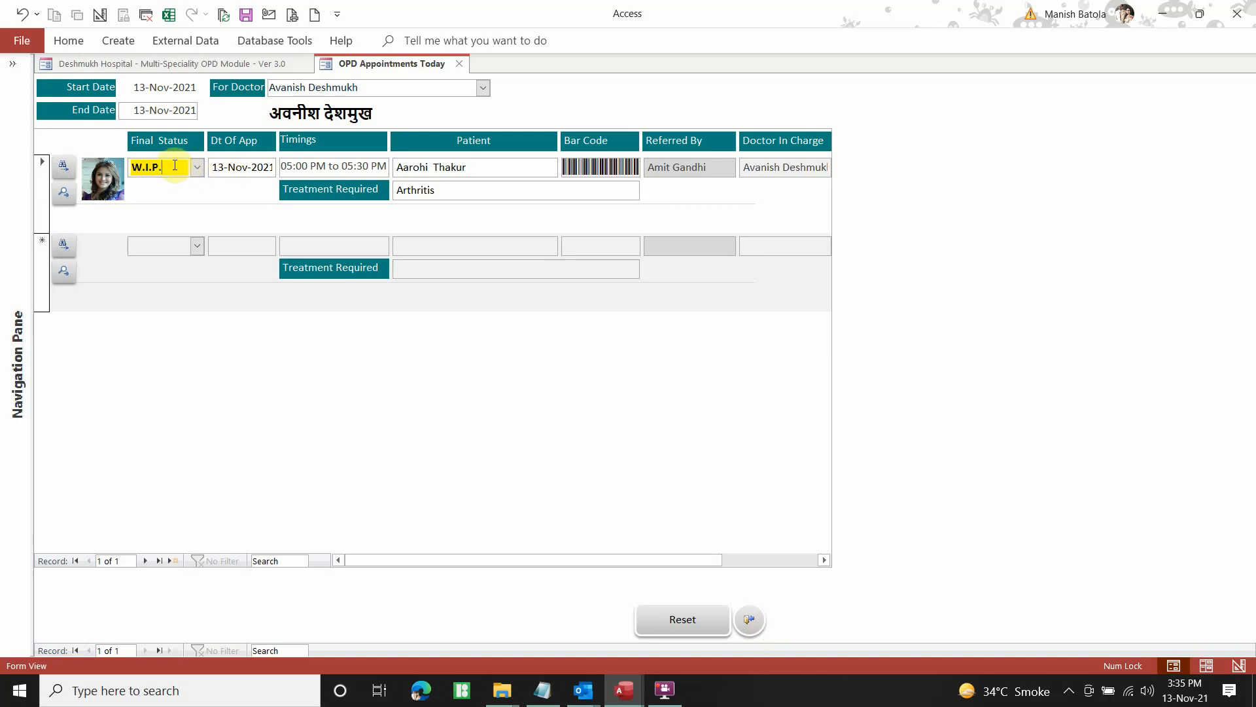
click(754, 629)
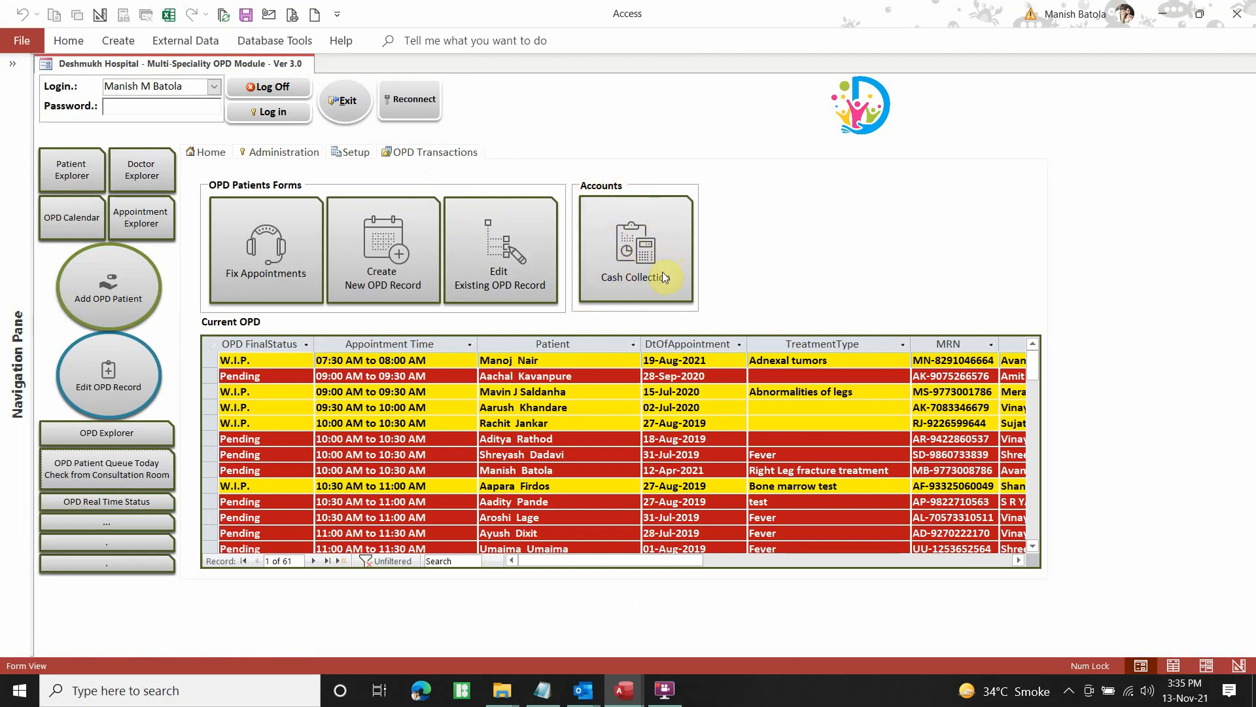
Open the Cash Collection explorer and filter OPD Status to Pending and W.I.P
click(642, 252)
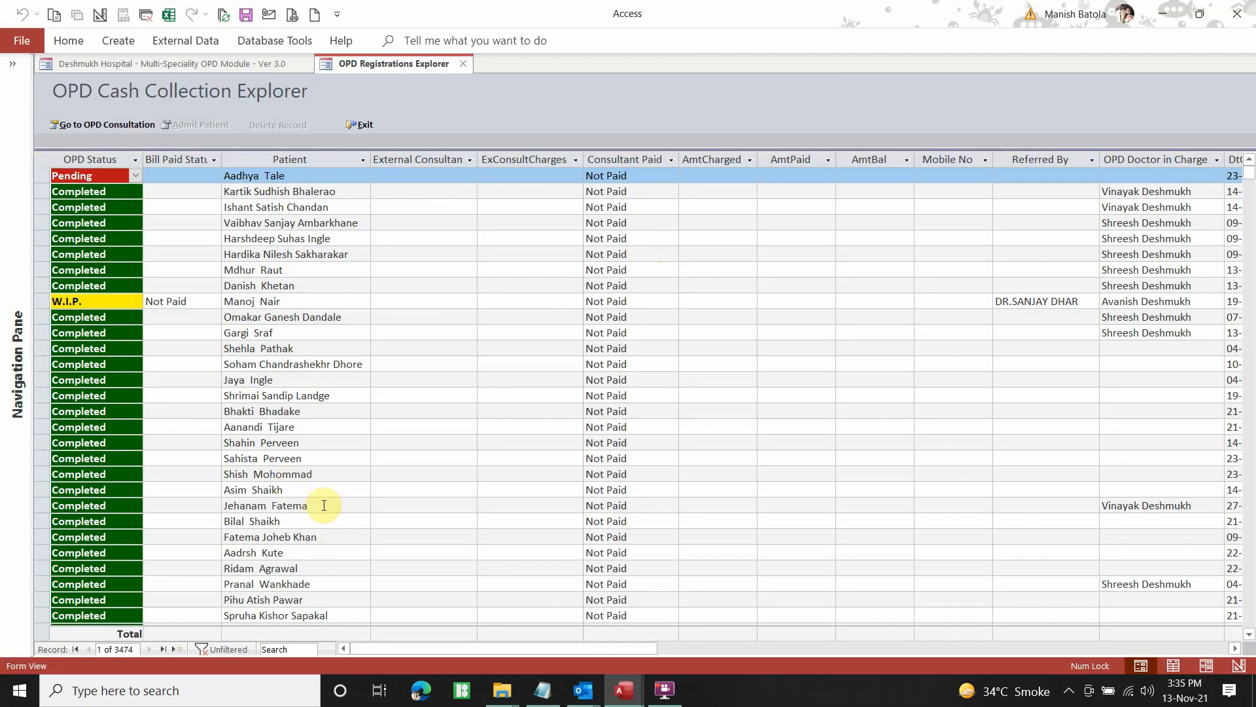
double_click(224, 158)
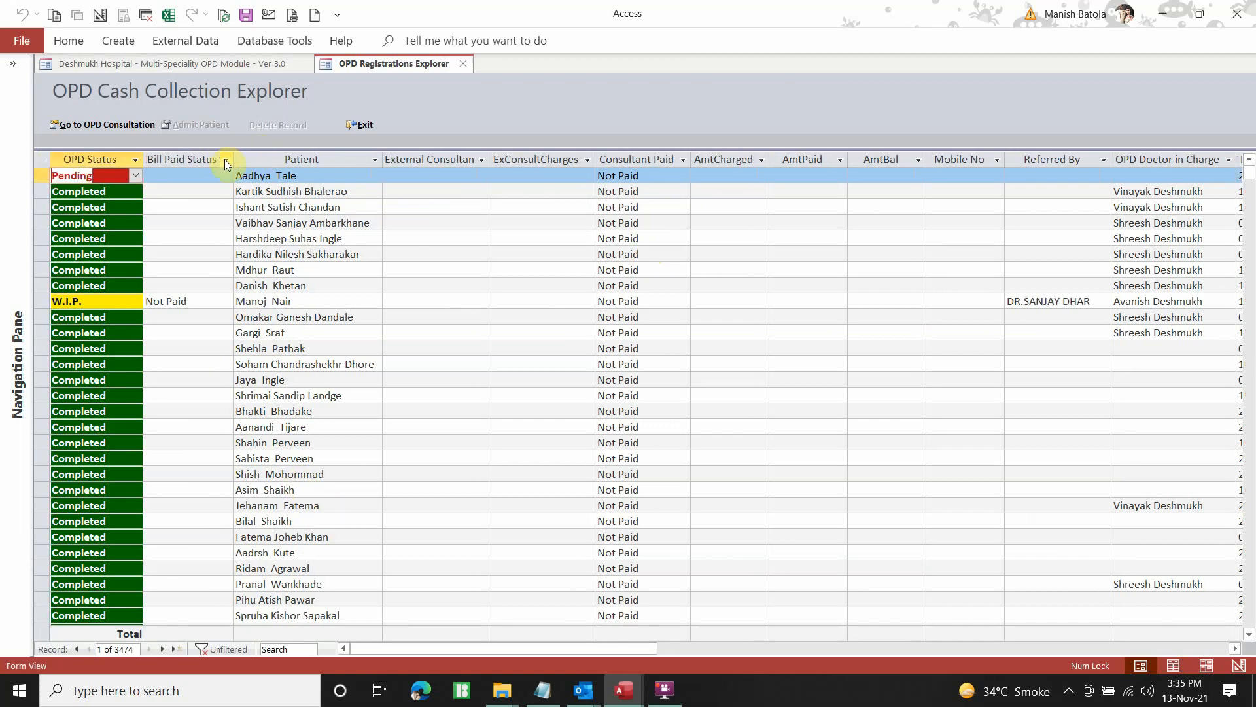
click(135, 161)
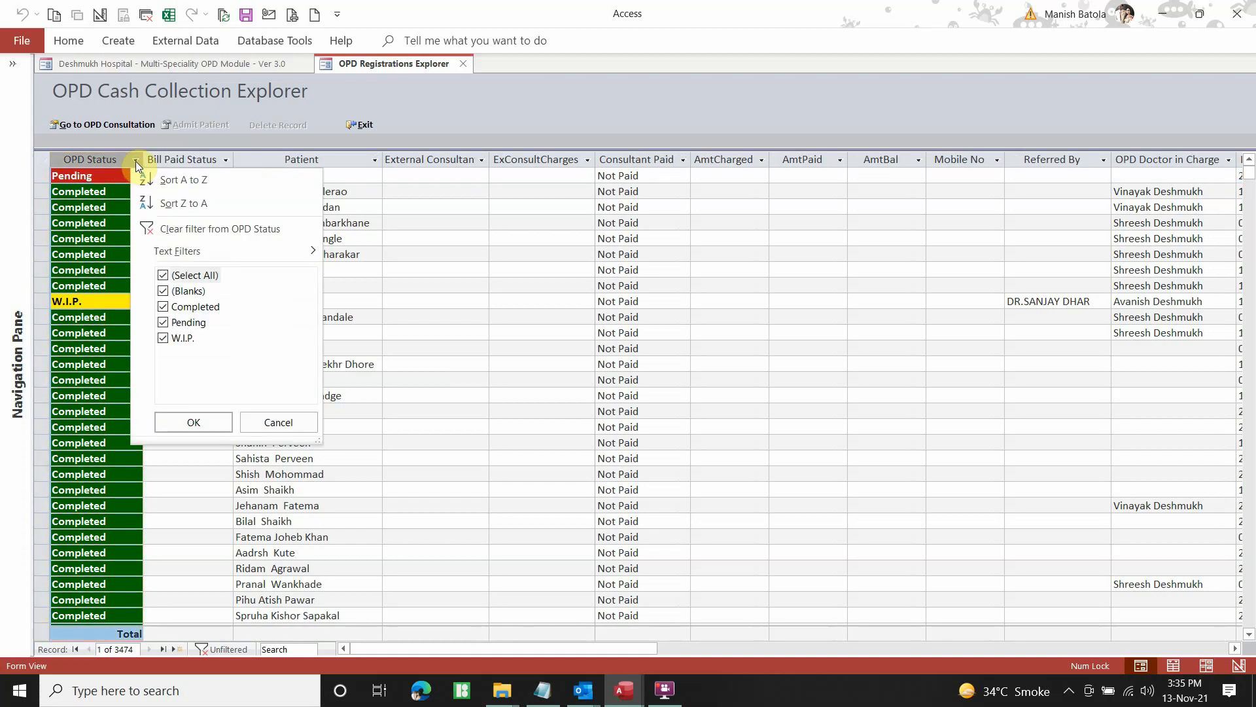
click(163, 277)
click(163, 322)
click(163, 338)
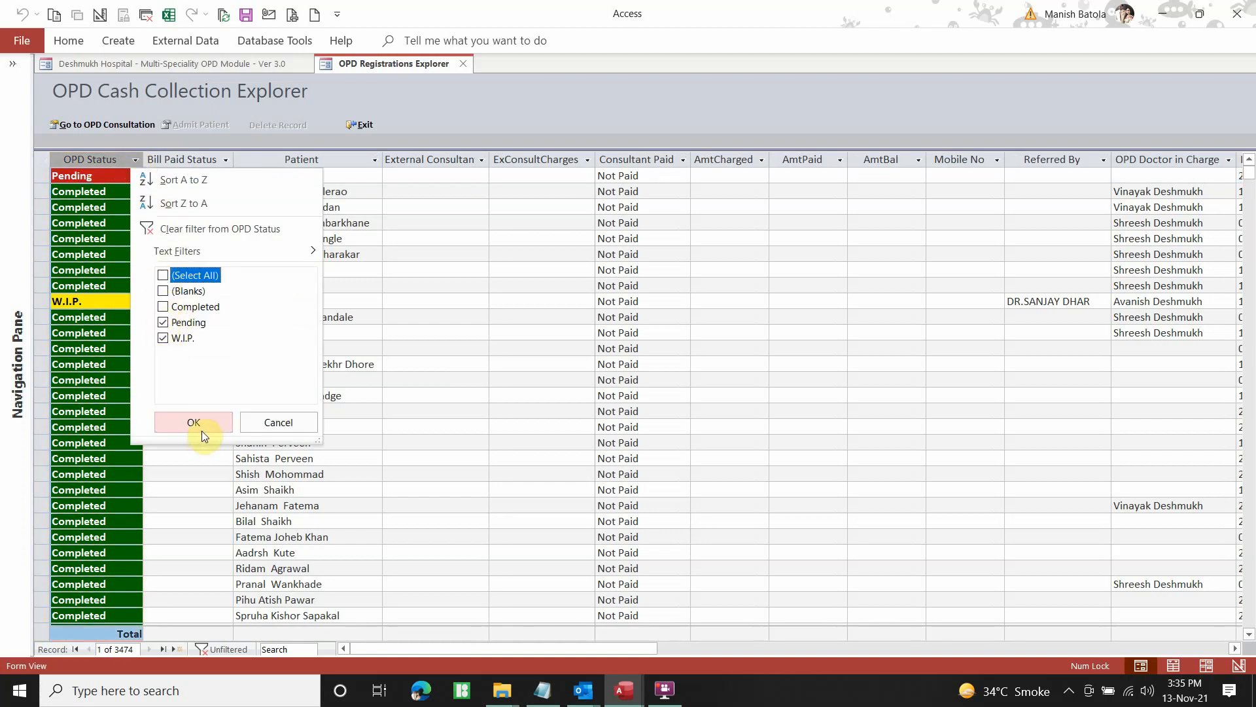
click(201, 429)
Filter Bill Paid Status to Not Paid and open the Arthritis patient's OPD record
click(226, 161)
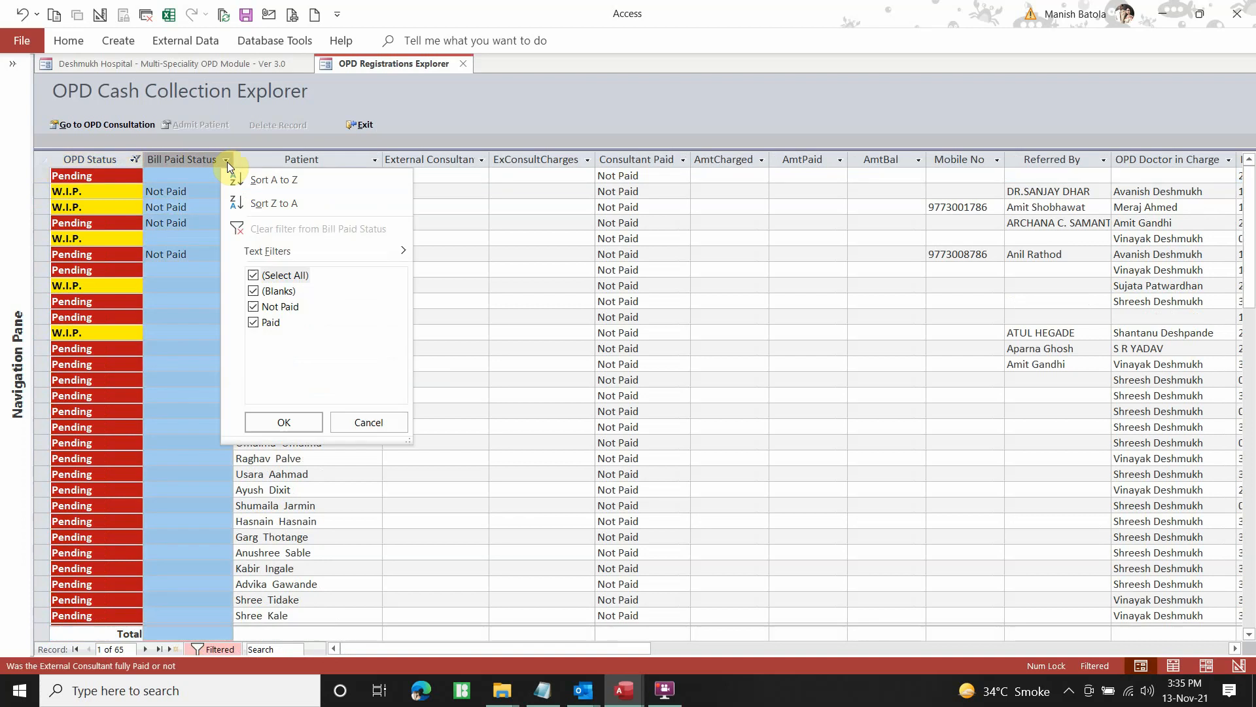
click(254, 275)
click(254, 306)
click(273, 415)
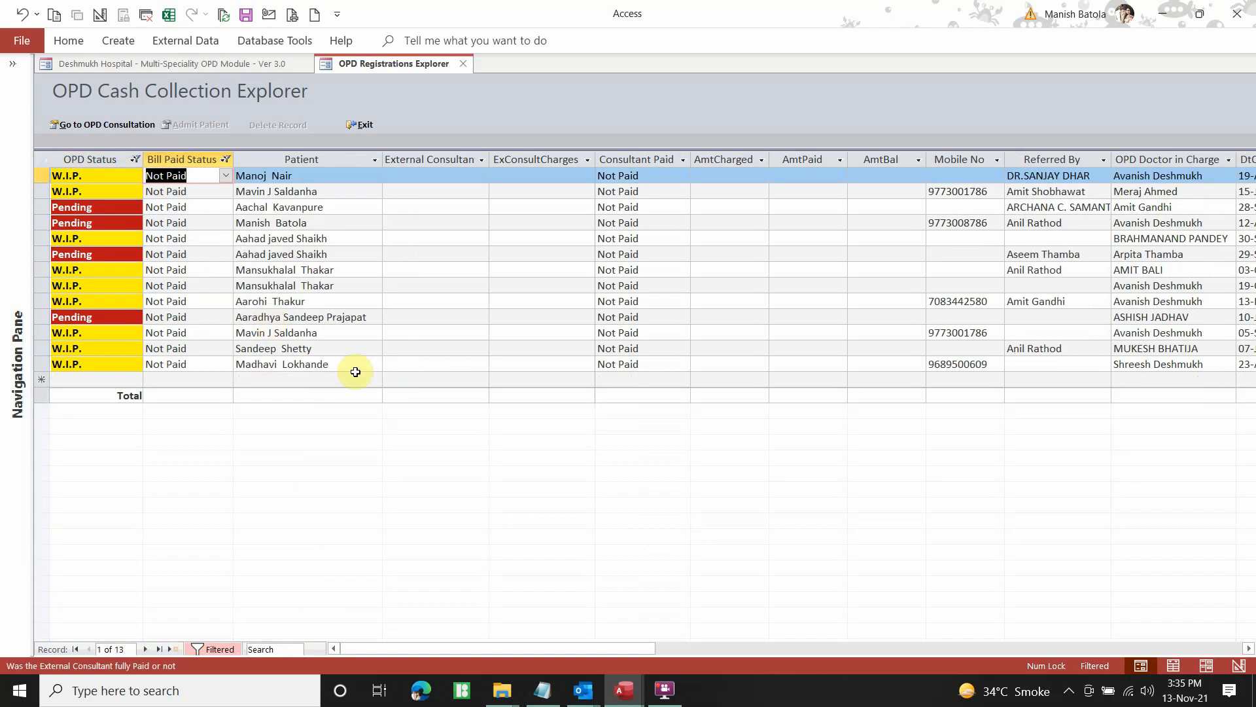
click(324, 301)
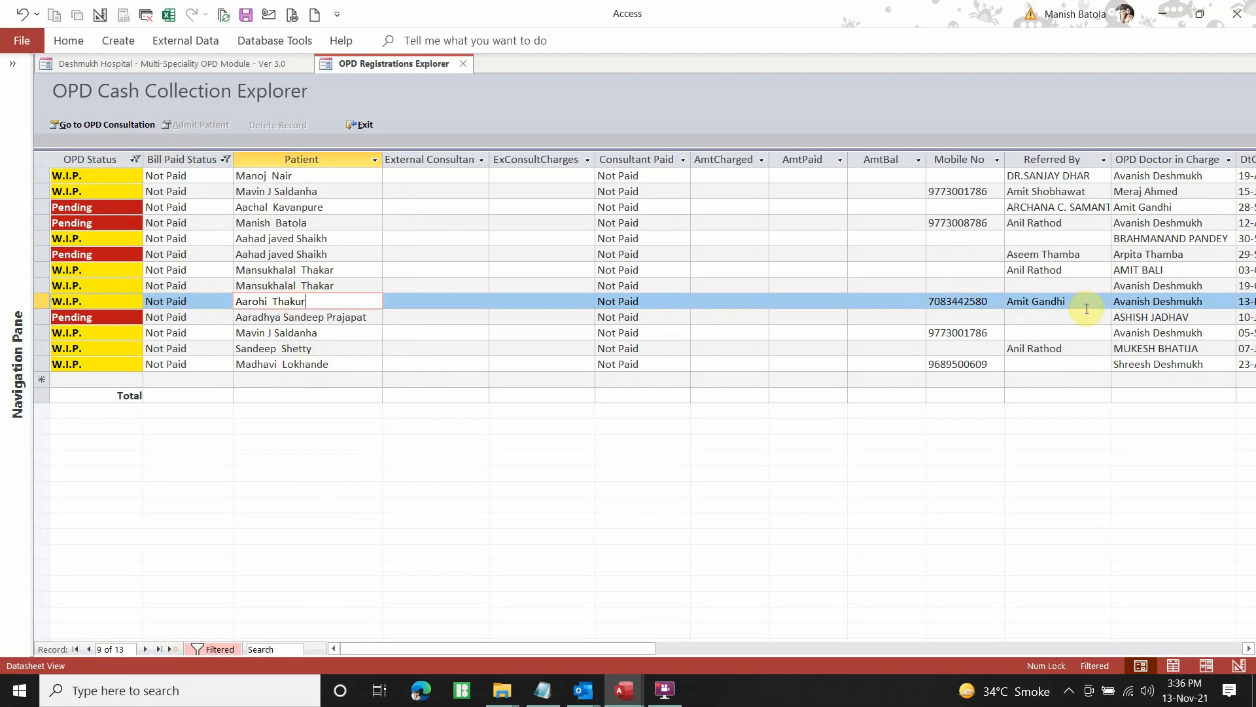
drag(590, 650, 493, 639)
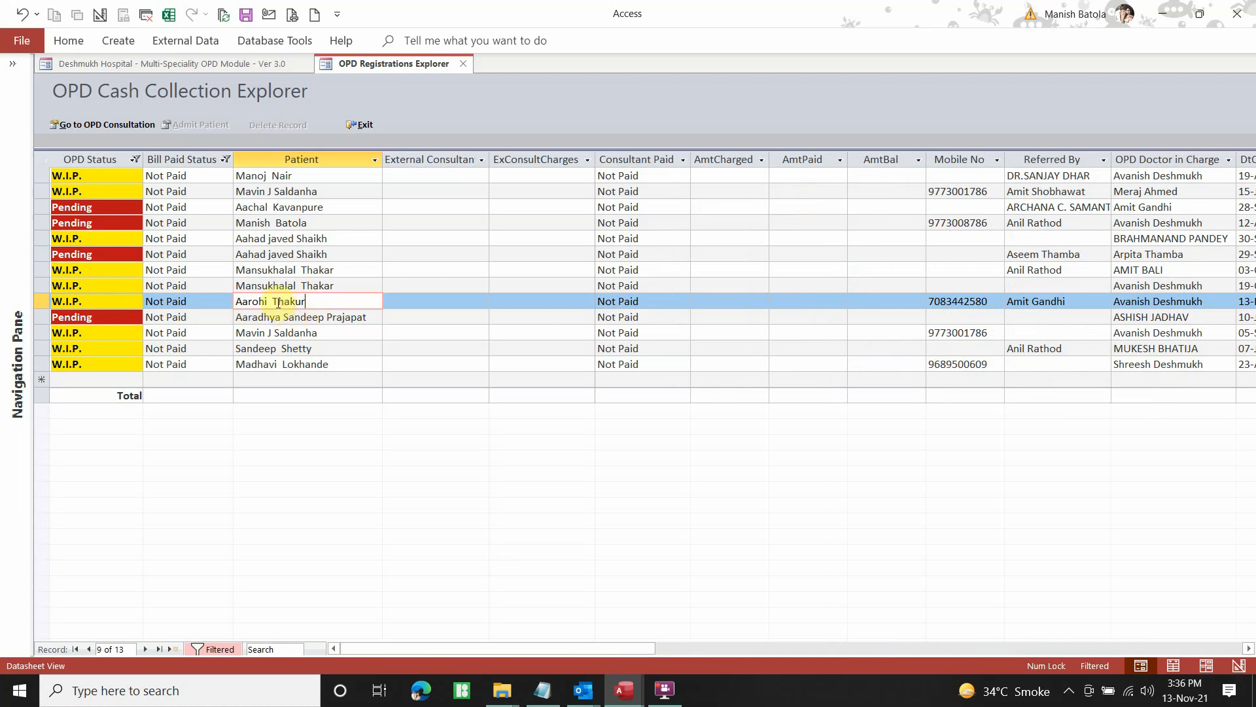
click(40, 301)
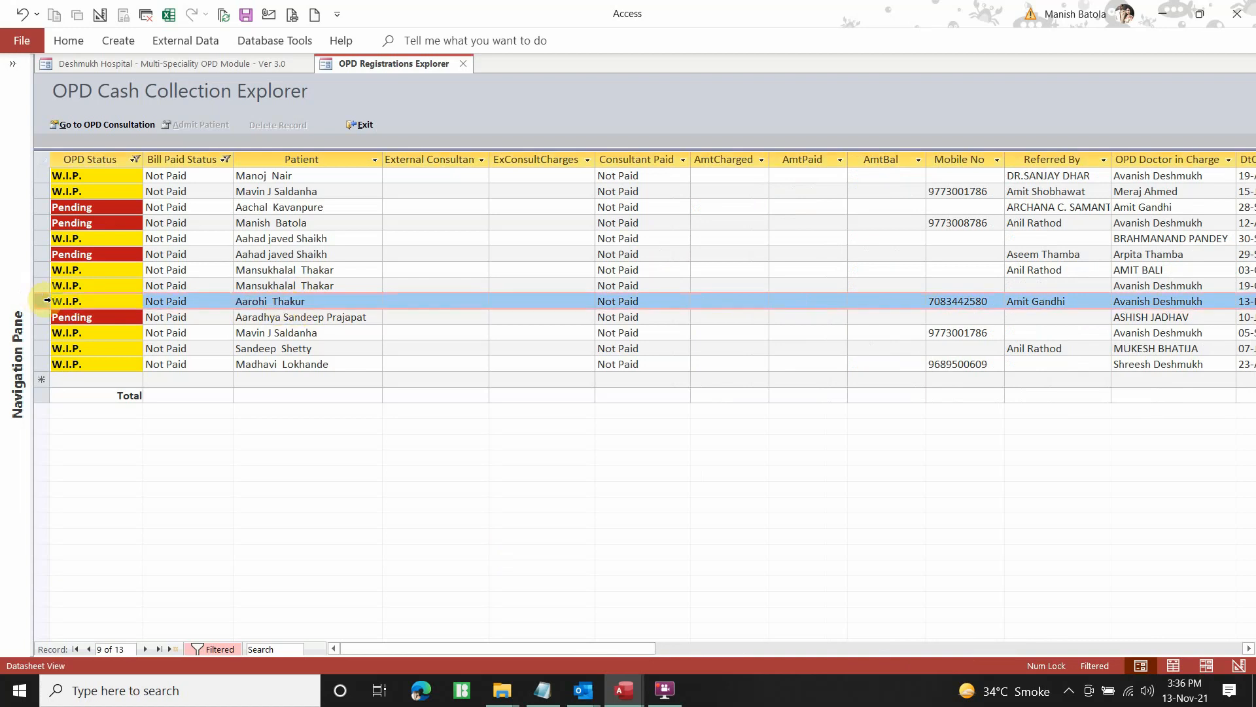
click(101, 124)
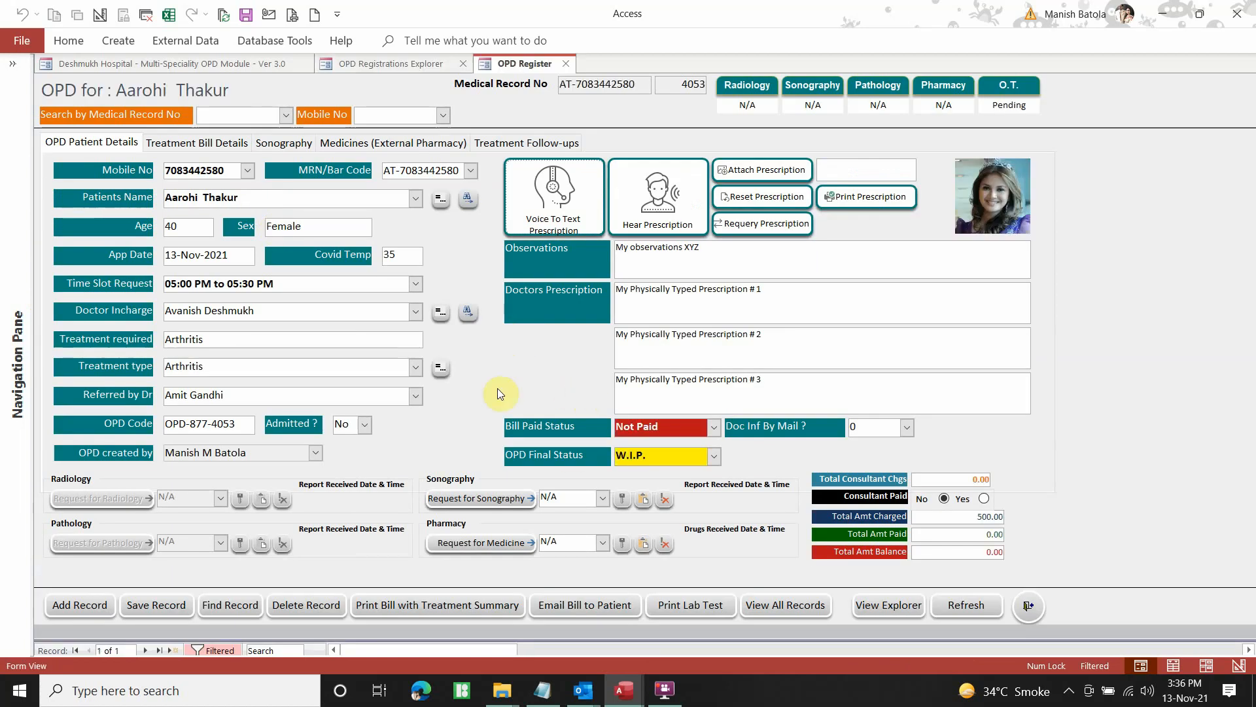
Enter 500 as Amt Paid on the Abdominal hysterectomy line, correcting an initial 450
click(222, 144)
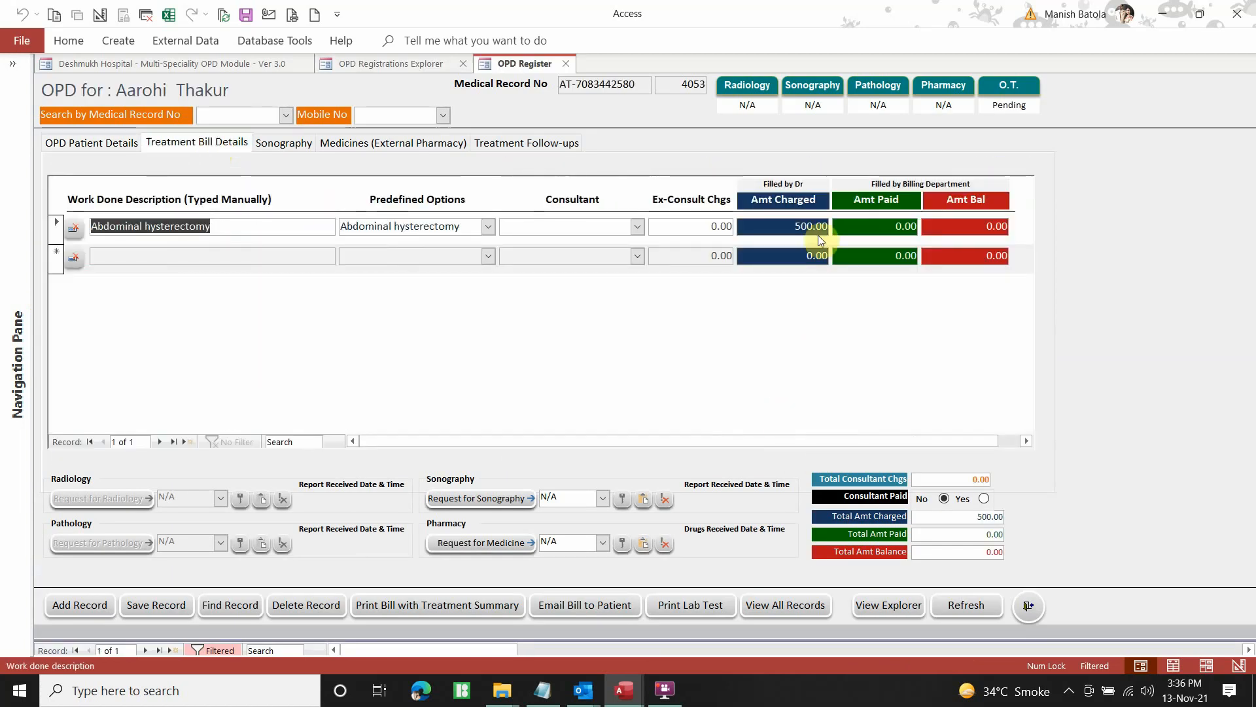
click(881, 227)
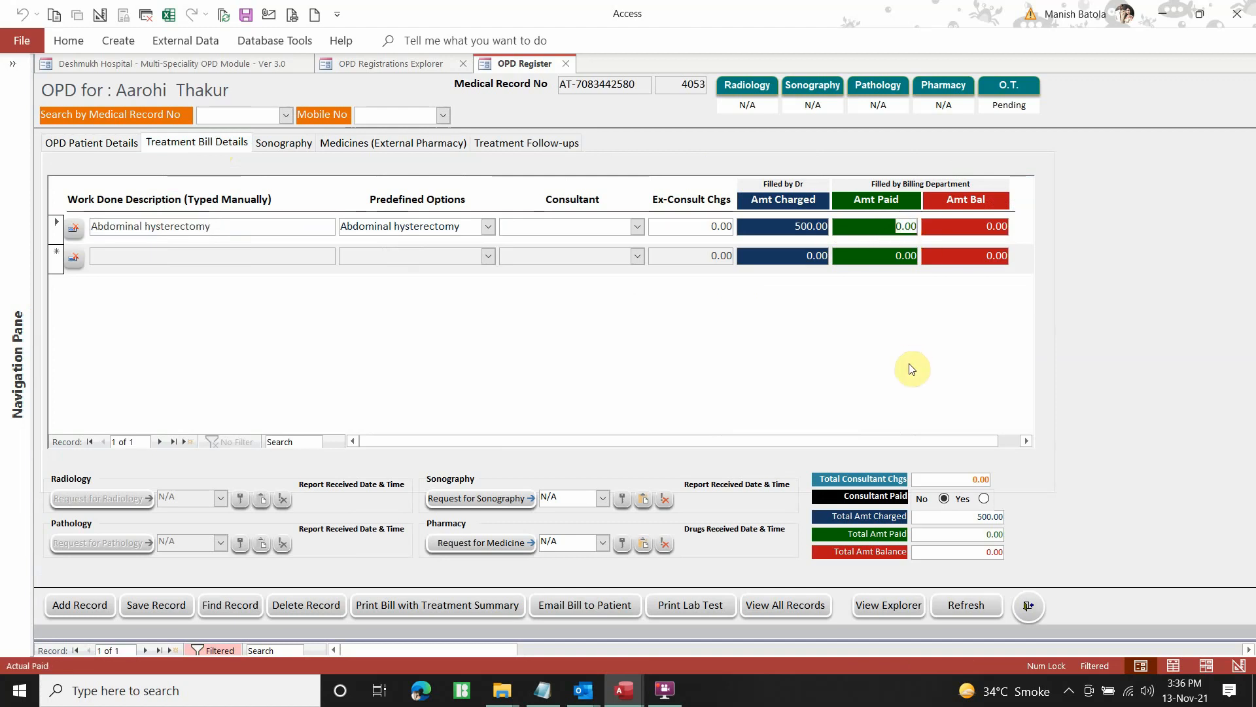
text(450)
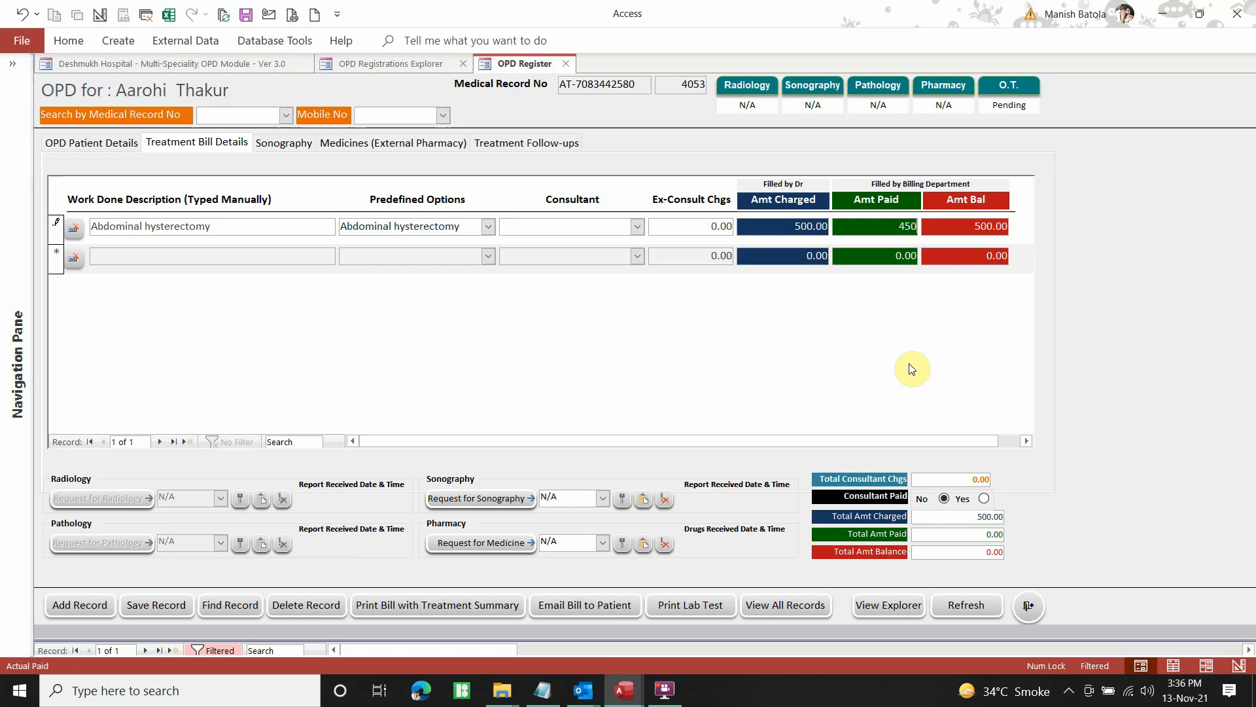
key(Tab)
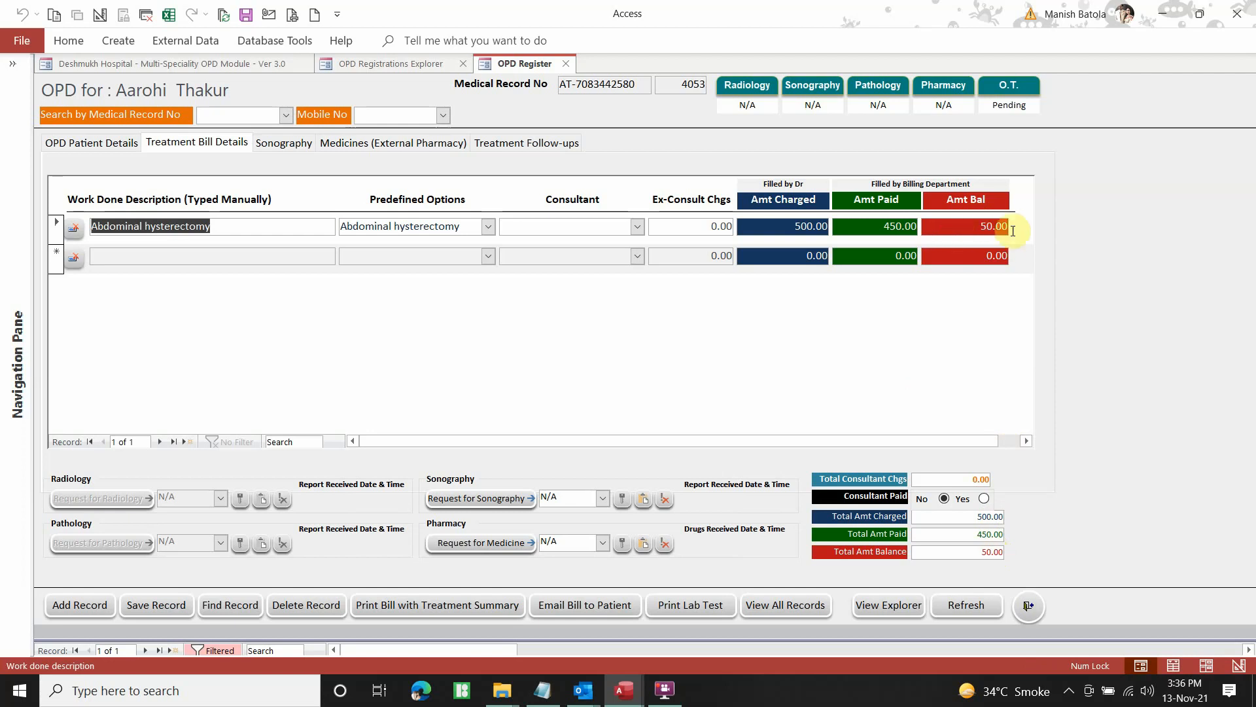
click(842, 229)
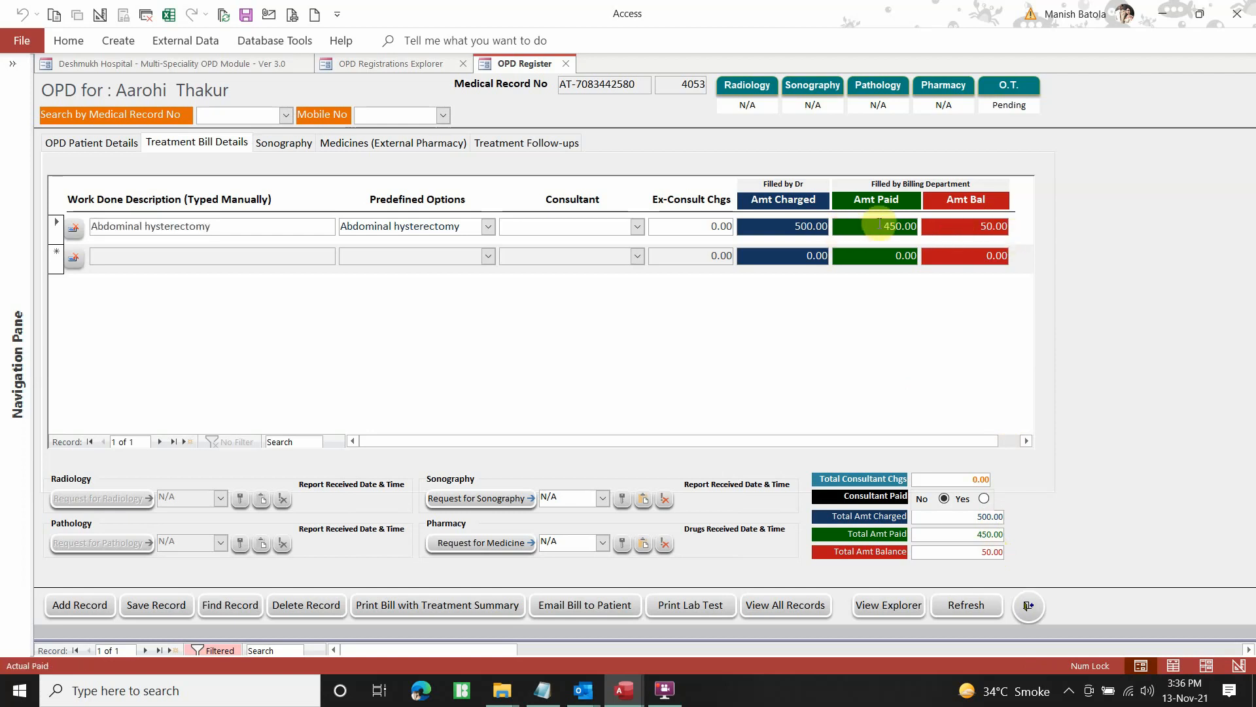
text(500)
key(Tab)
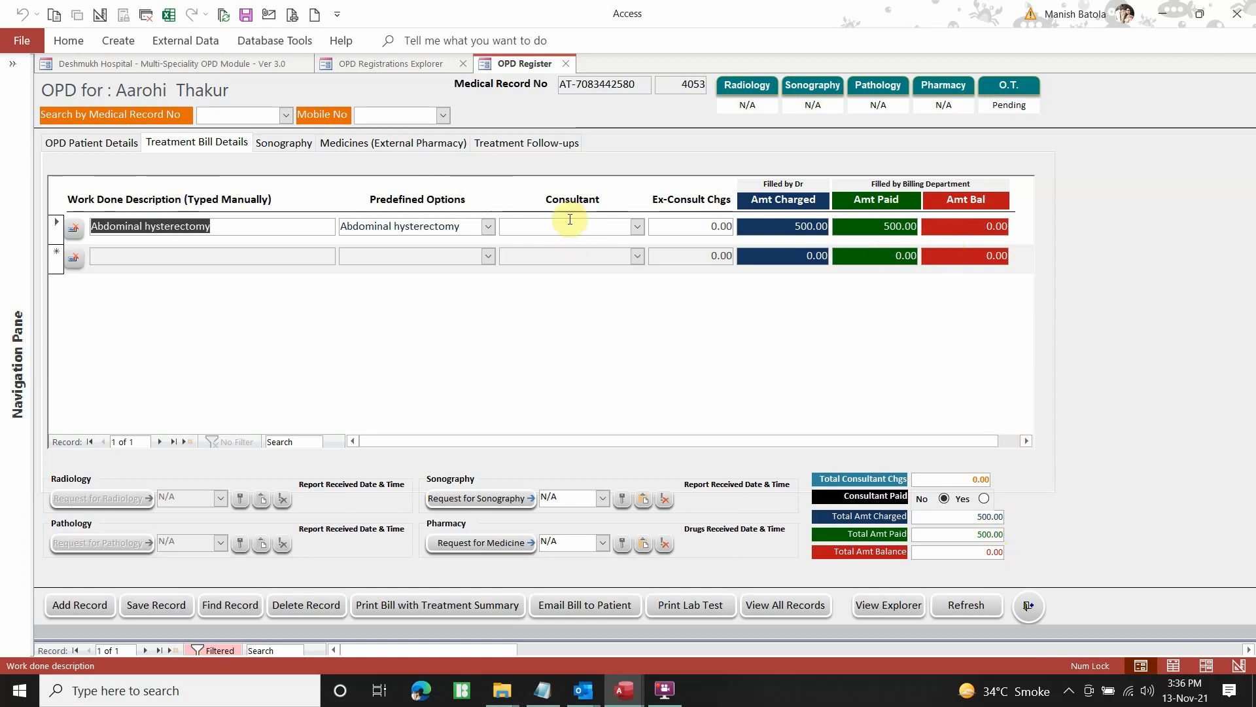
On the patient's details, set Bill Paid Status to Paid and preview the bill with treatment summary
click(104, 142)
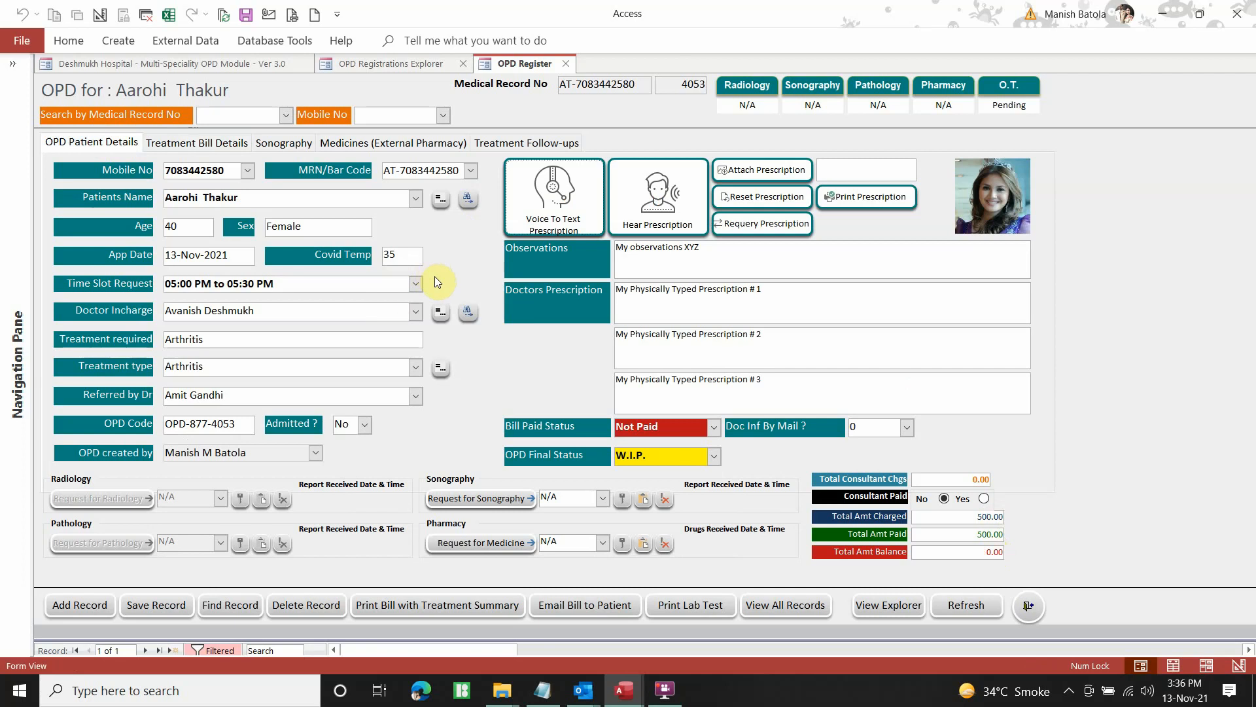
click(716, 429)
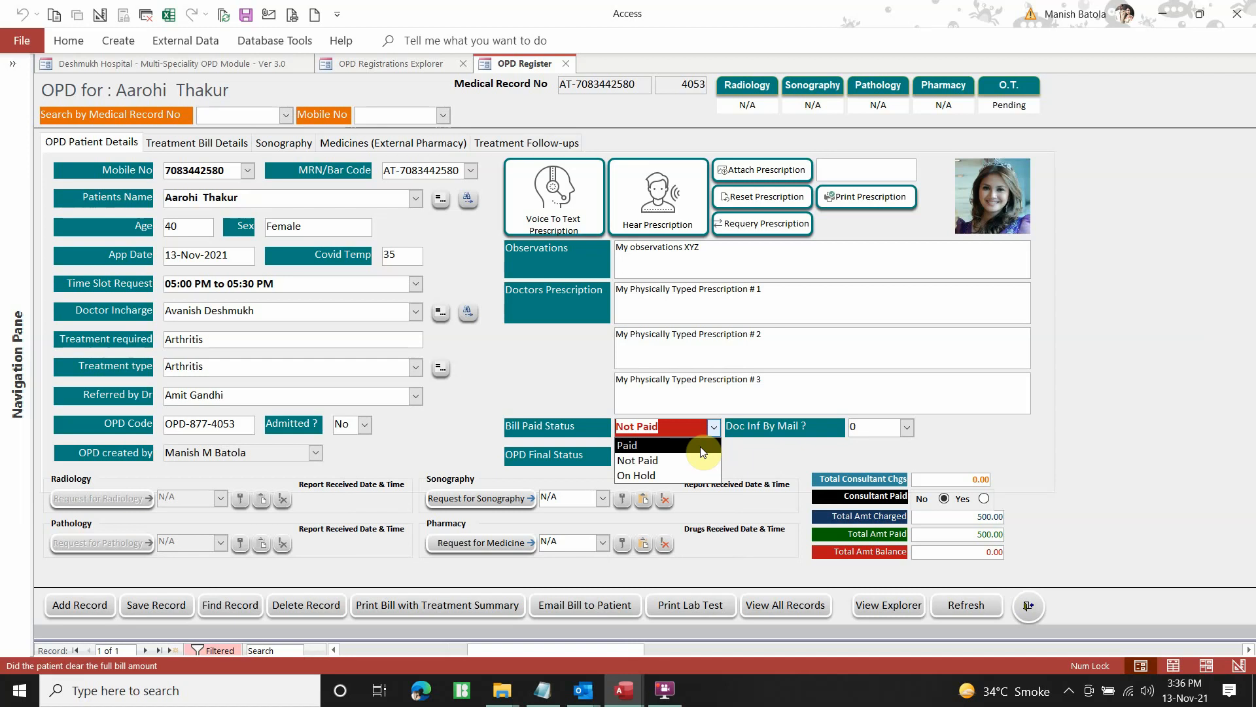
click(708, 434)
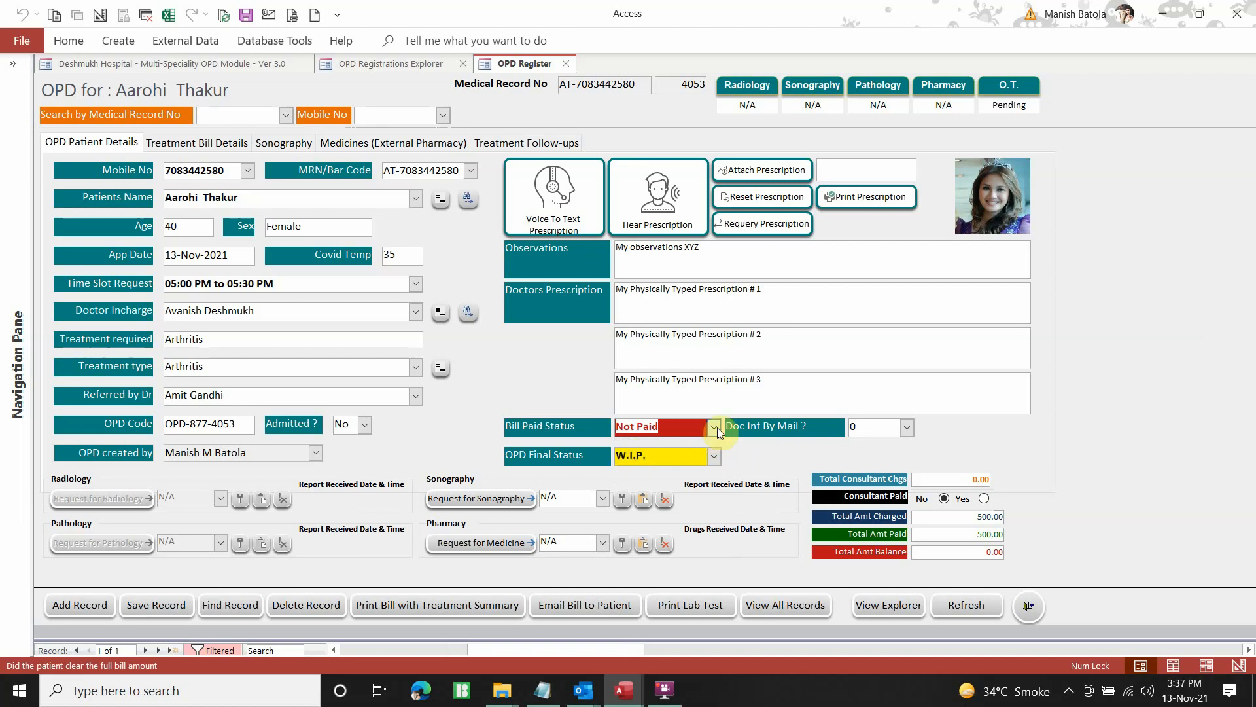
click(717, 427)
click(702, 443)
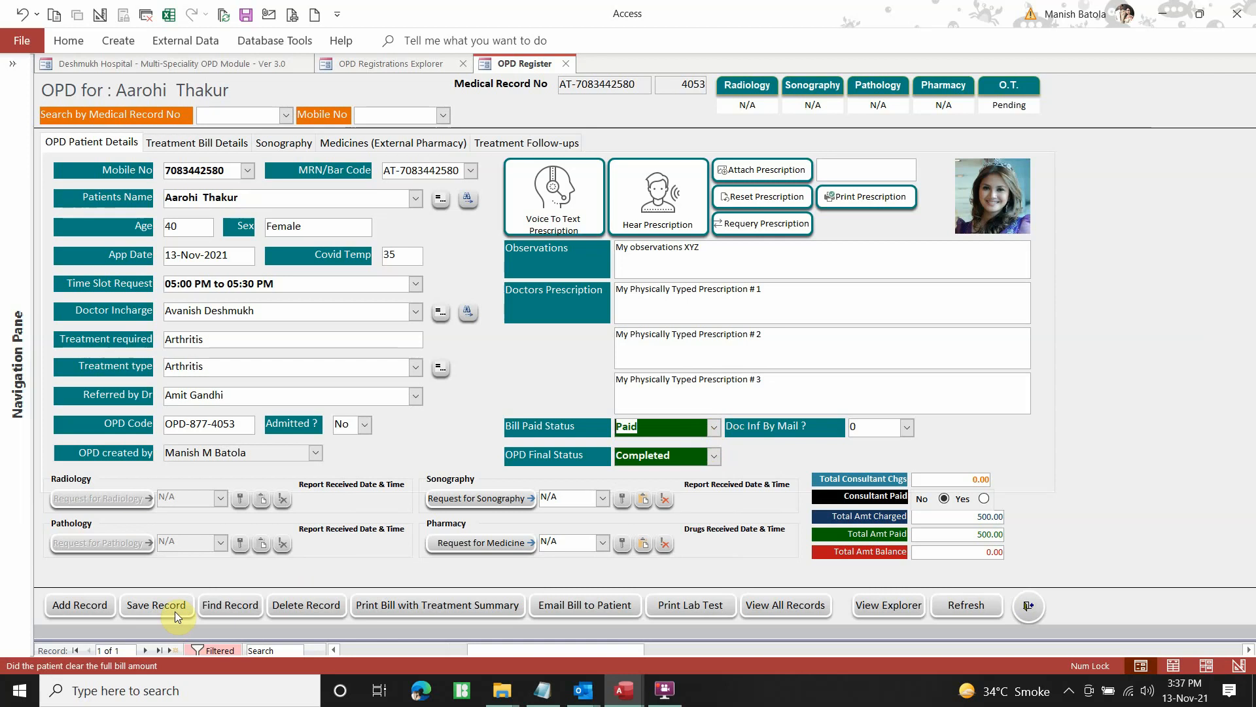
click(440, 605)
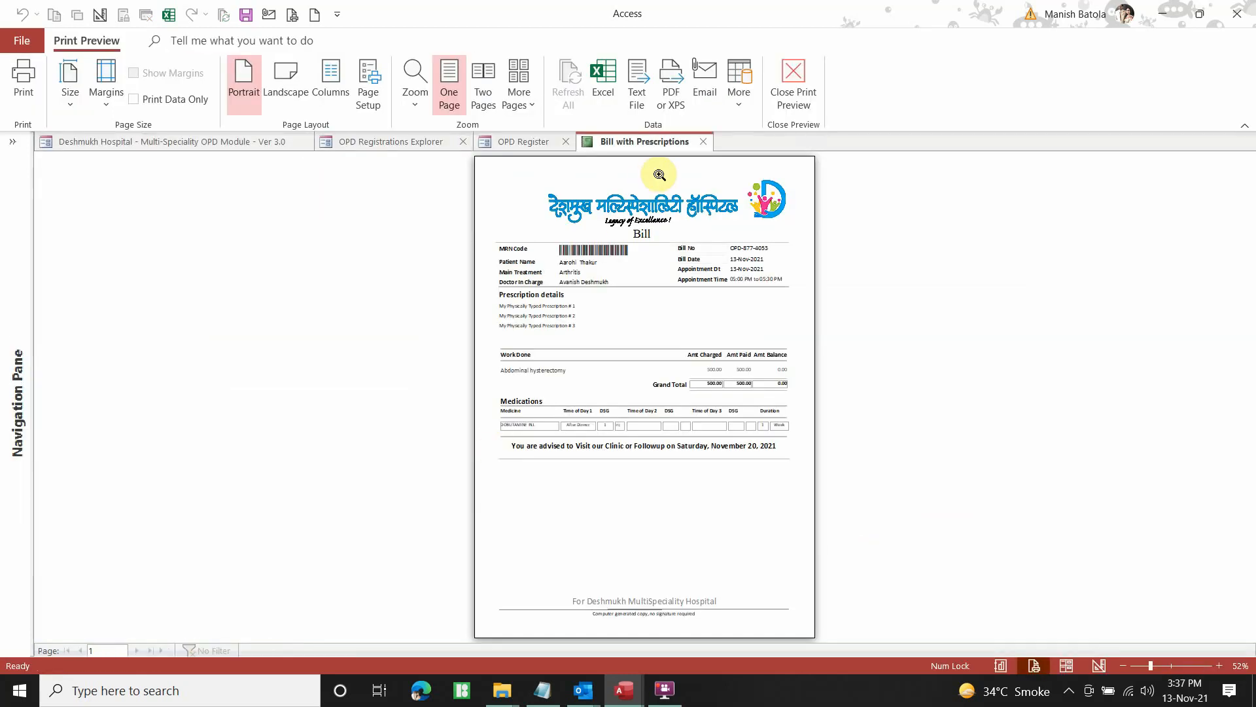
Zoom the Bill with Prescriptions preview to 150% and scroll through it to review the bill
click(659, 175)
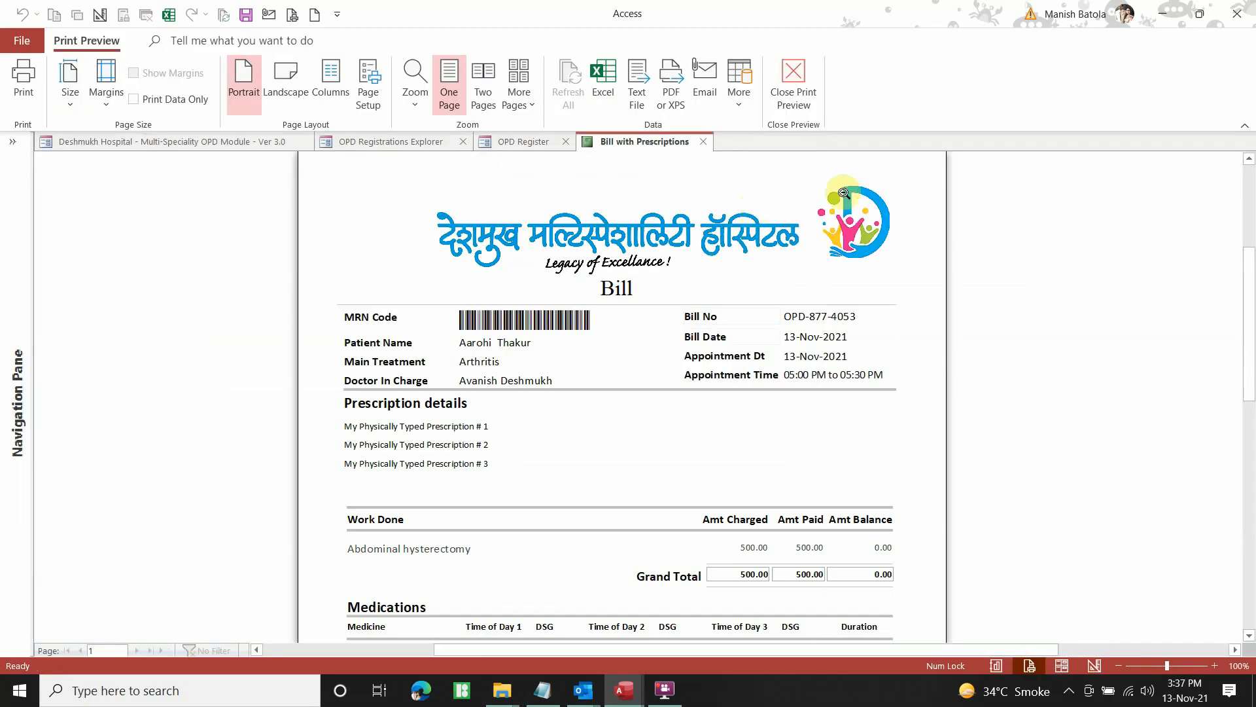
click(1218, 667)
click(1219, 667)
click(1219, 667)
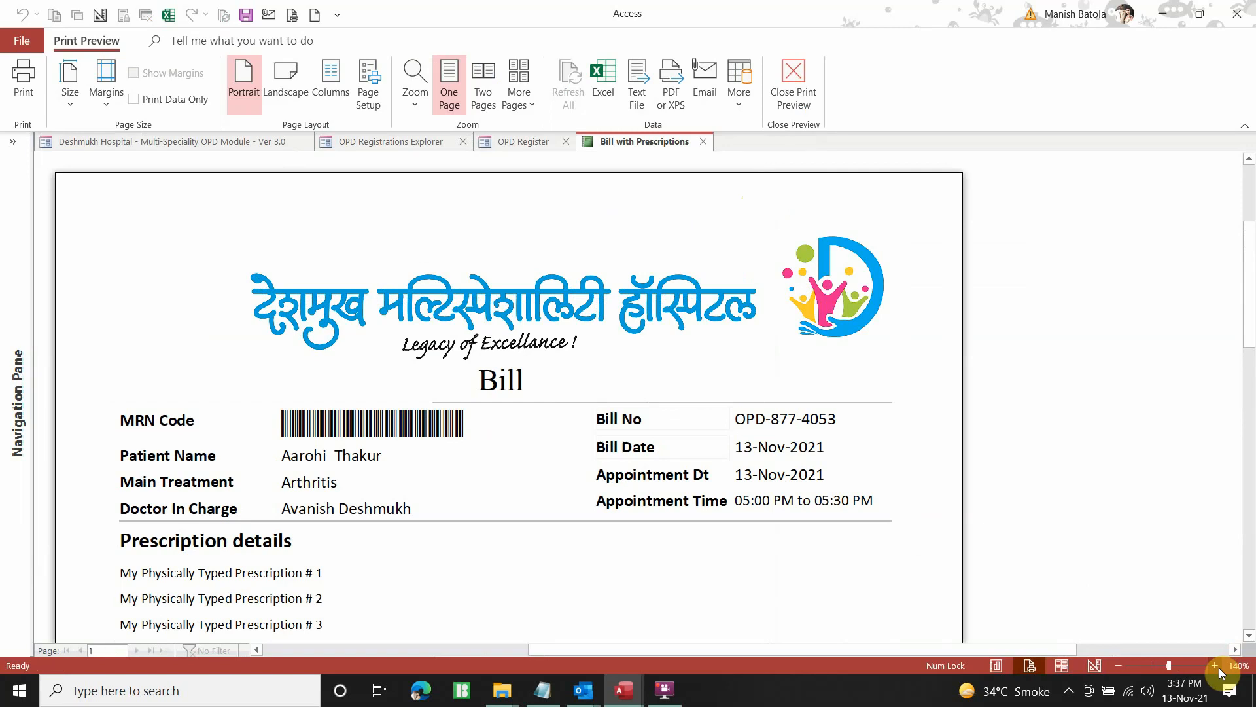
click(1219, 667)
scroll(533, 336, down, 3)
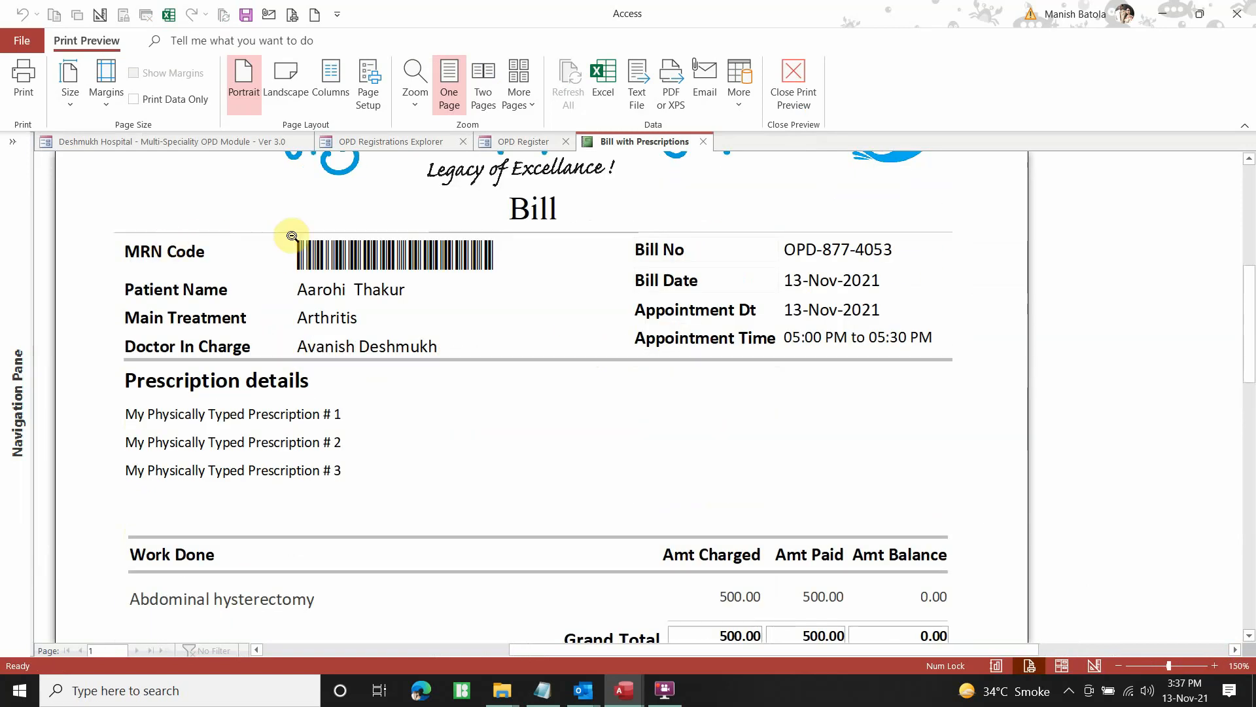
scroll(474, 278, up, 2)
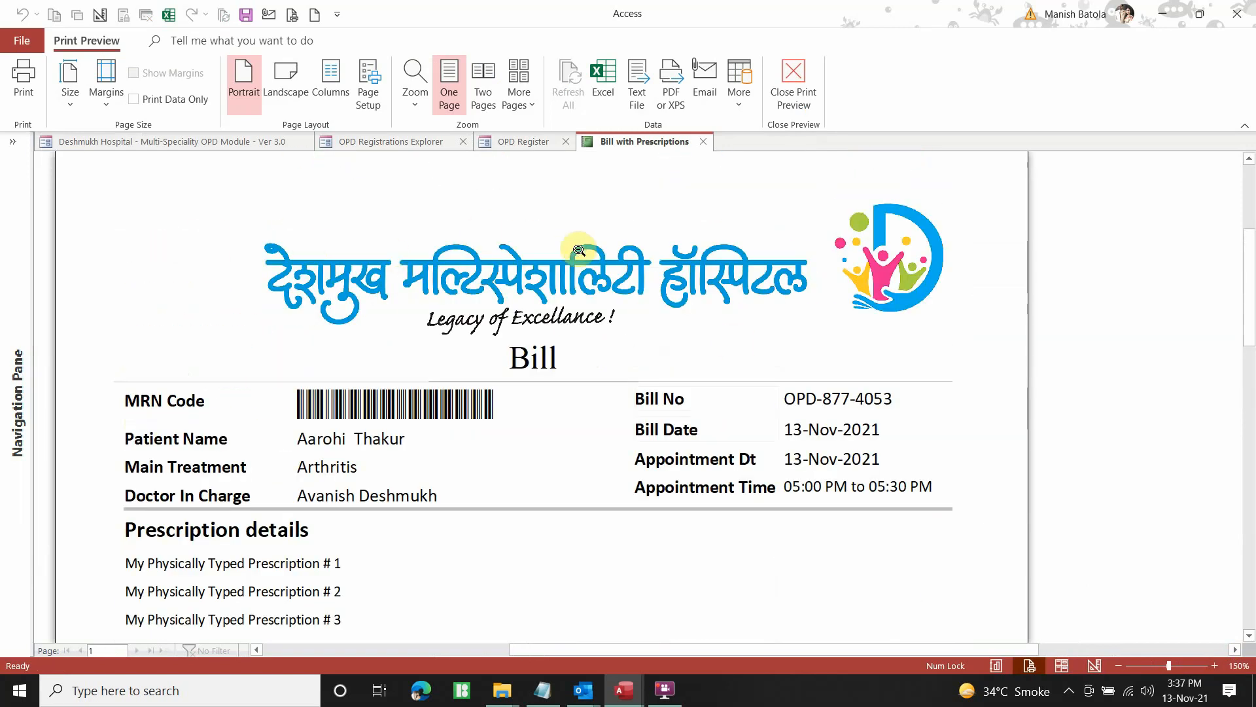
scroll(561, 253, down, 2)
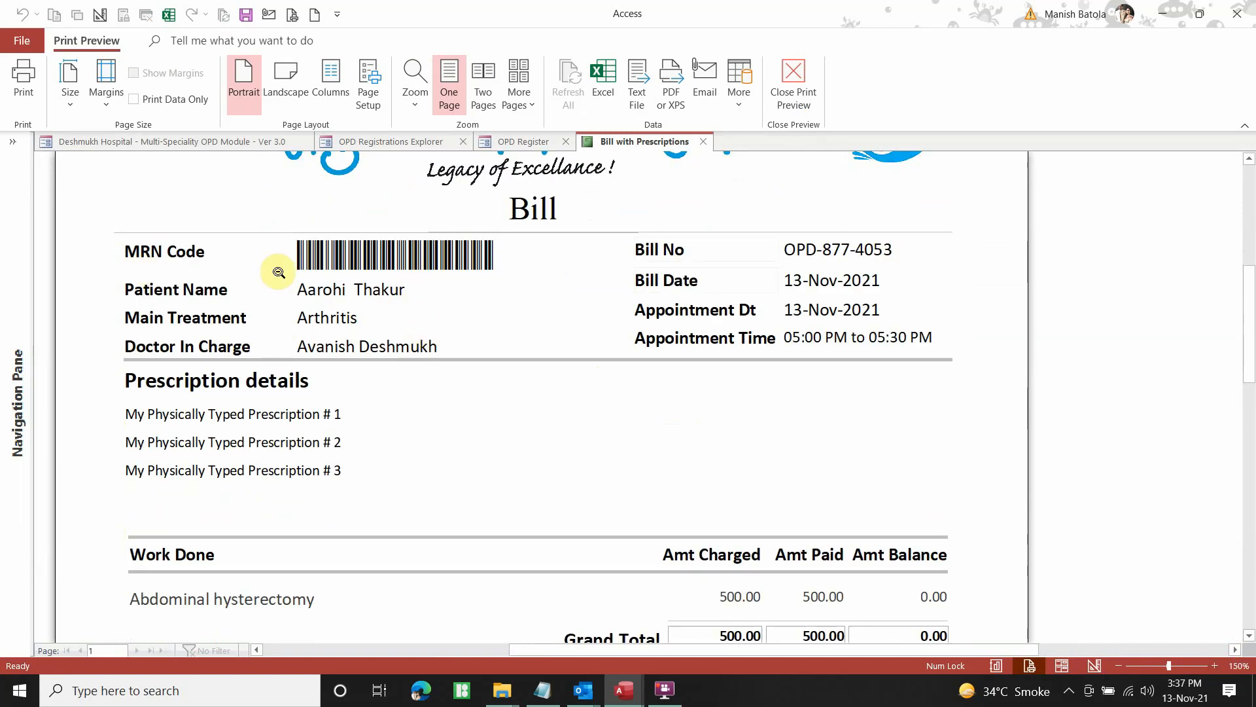
scroll(839, 301, down, 1)
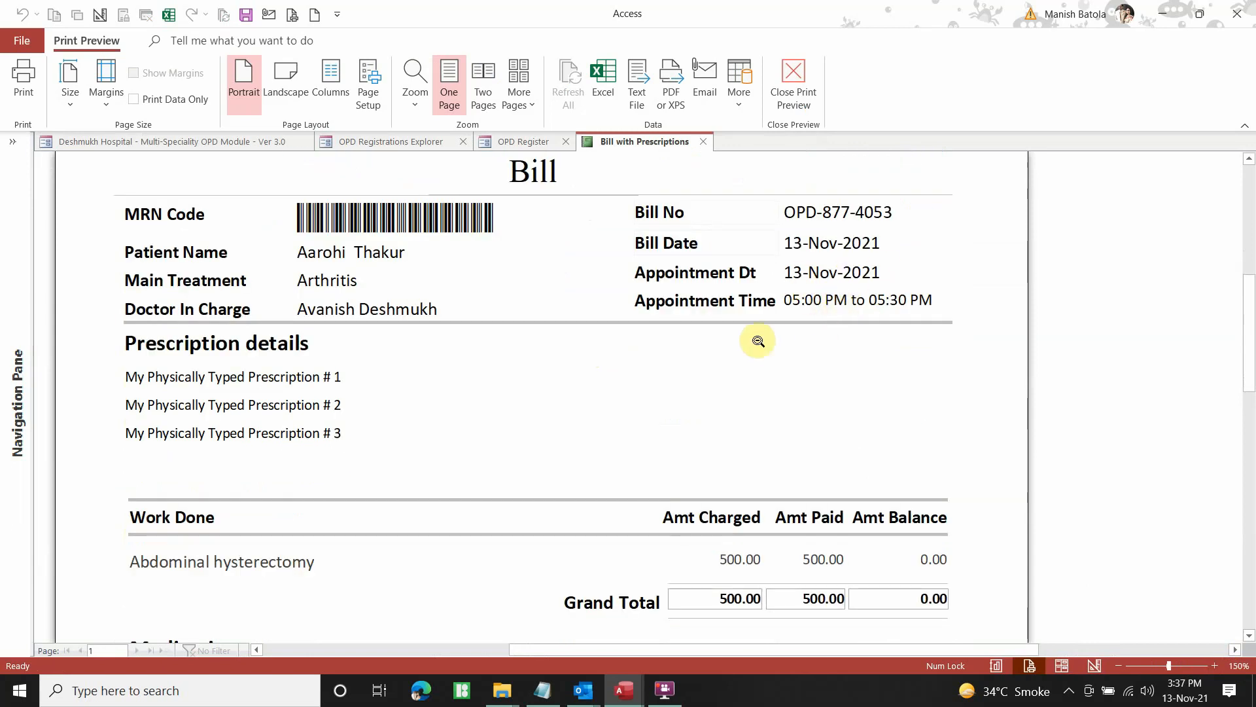
scroll(837, 307, down, 1)
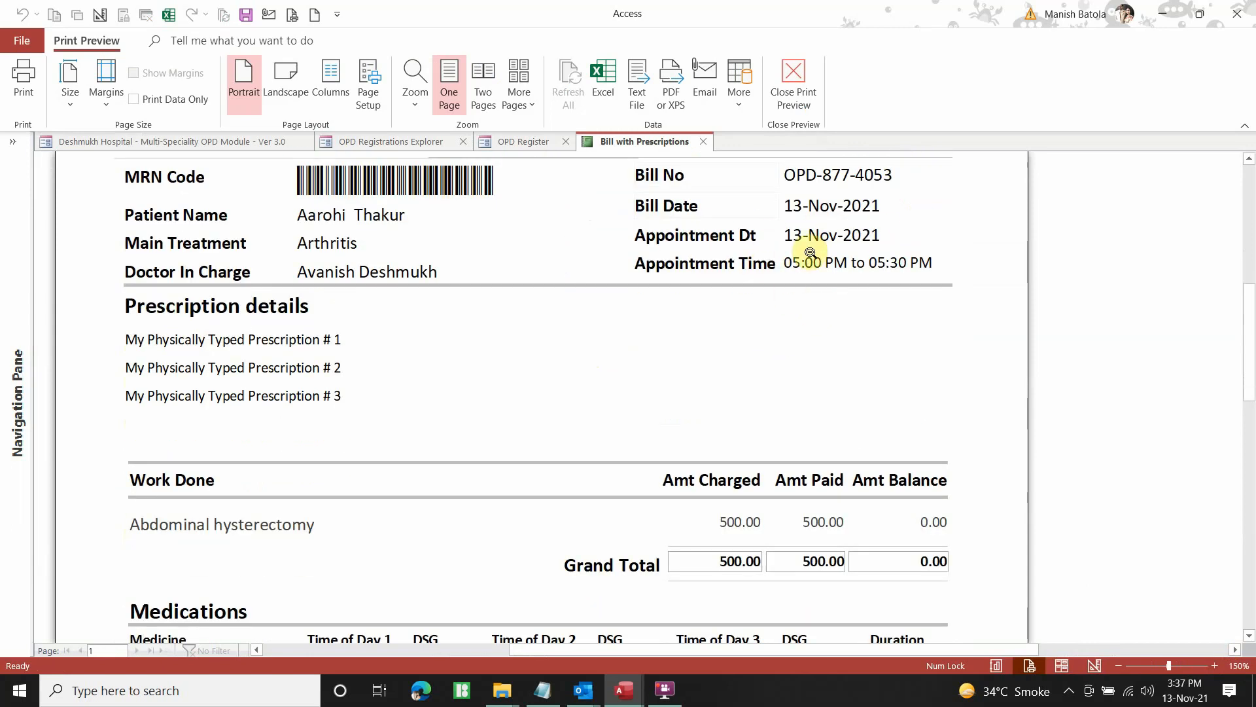
scroll(231, 322, down, 1)
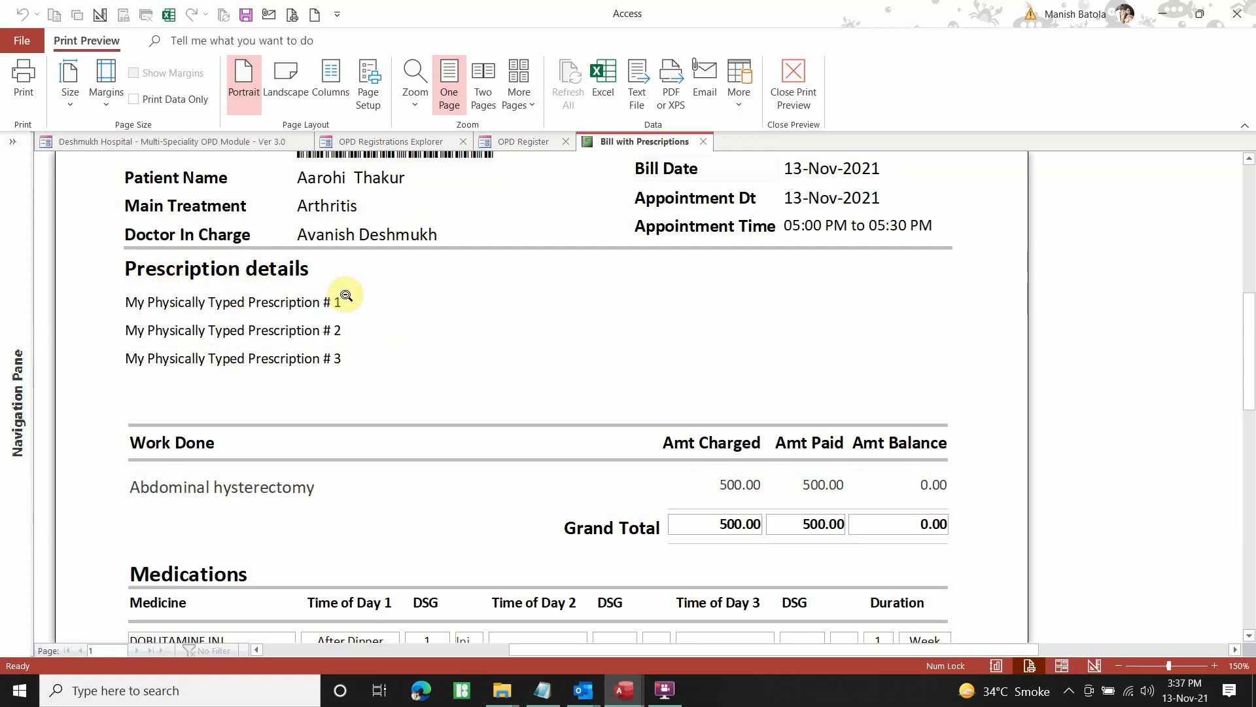
scroll(370, 275, down, 3)
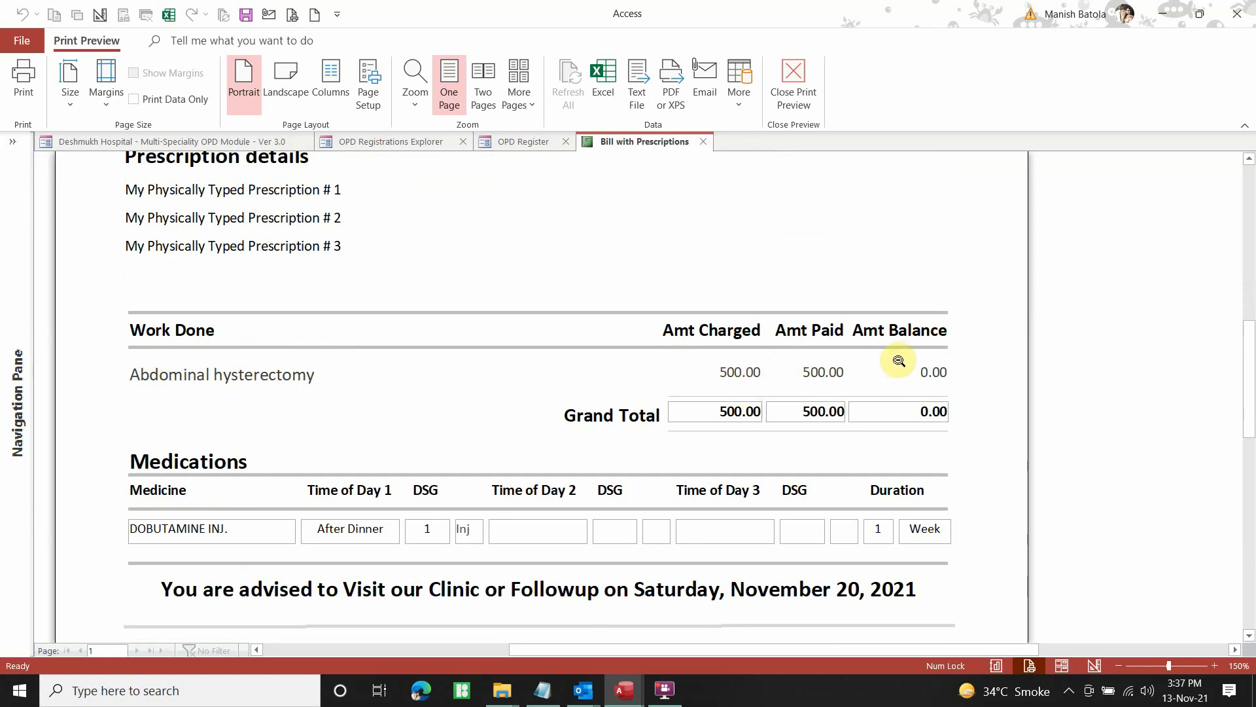
scroll(897, 361, down, 3)
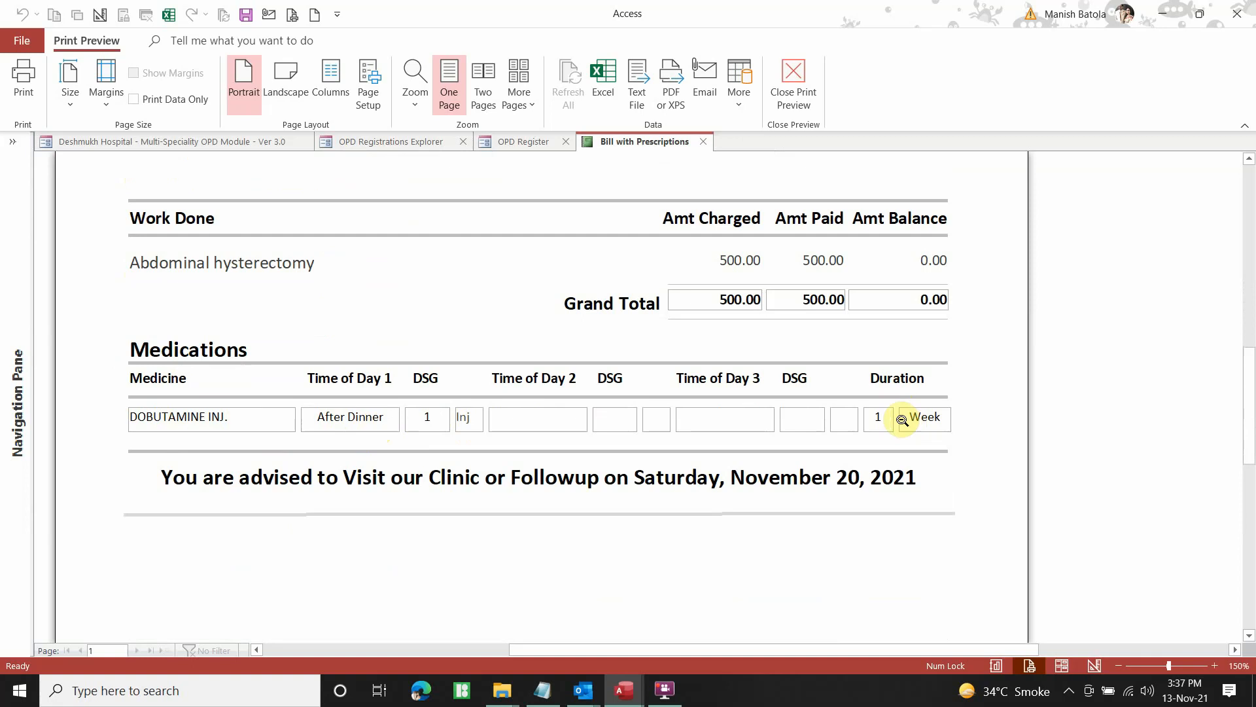
scroll(891, 413, down, 1)
scroll(891, 400, down, 1)
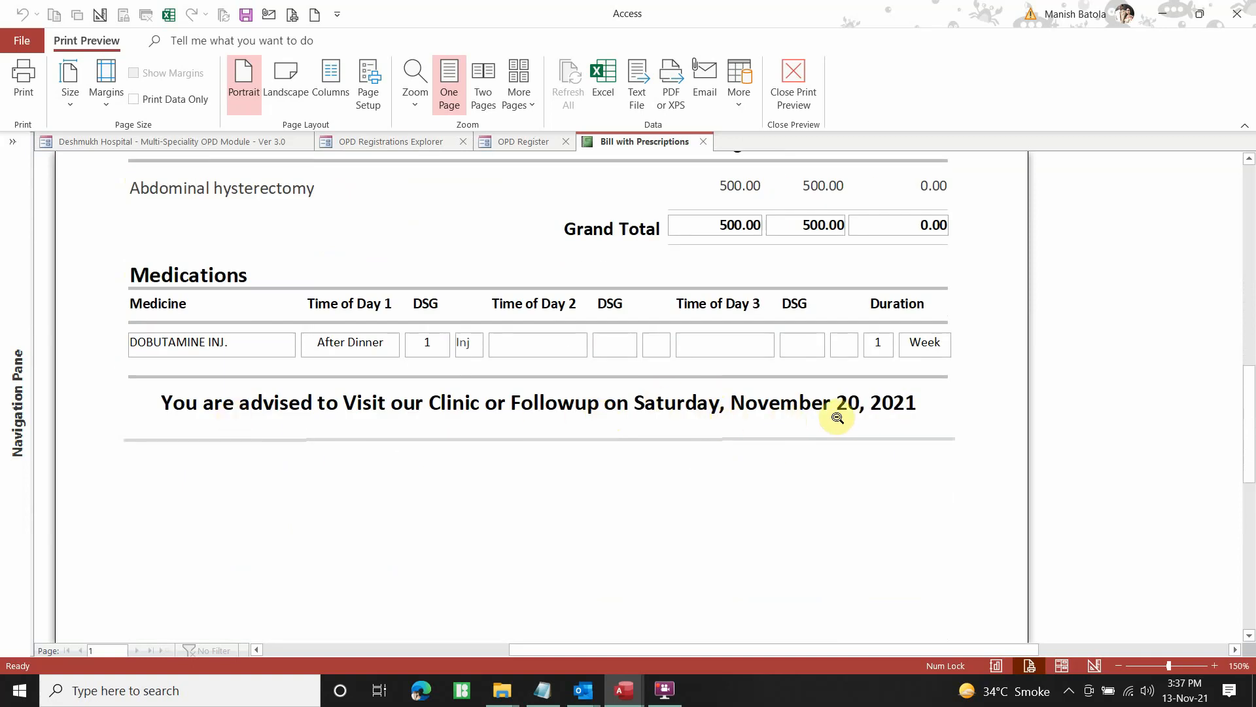
scroll(875, 417, down, 6)
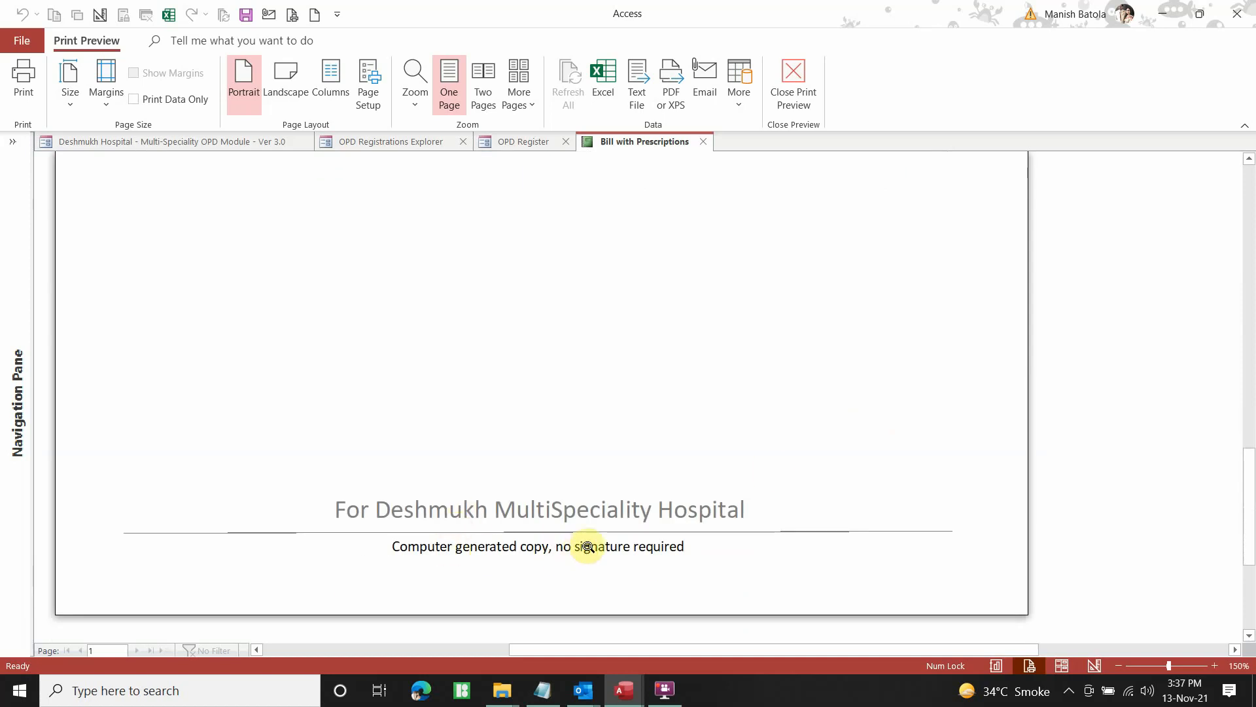
scroll(698, 440, up, 10)
scroll(695, 366, up, 2)
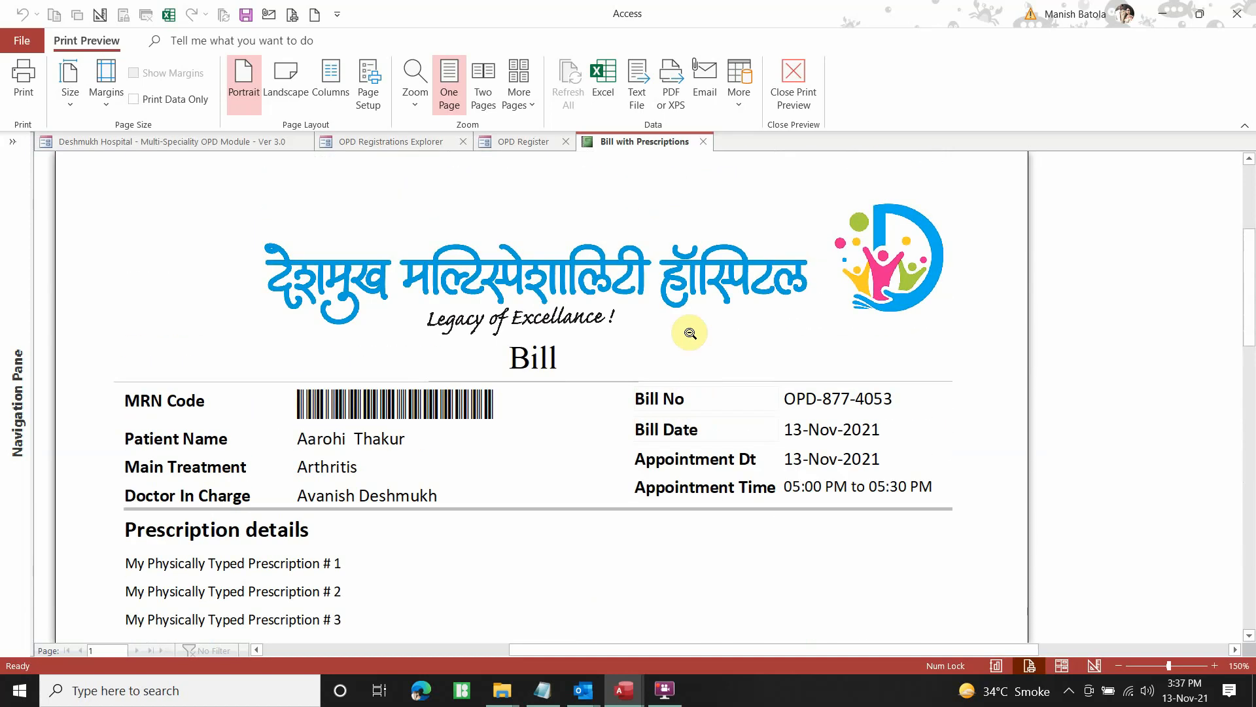
Check the printer is Microsoft Print to PDF without printing, close the preview, and email the bill
click(34, 96)
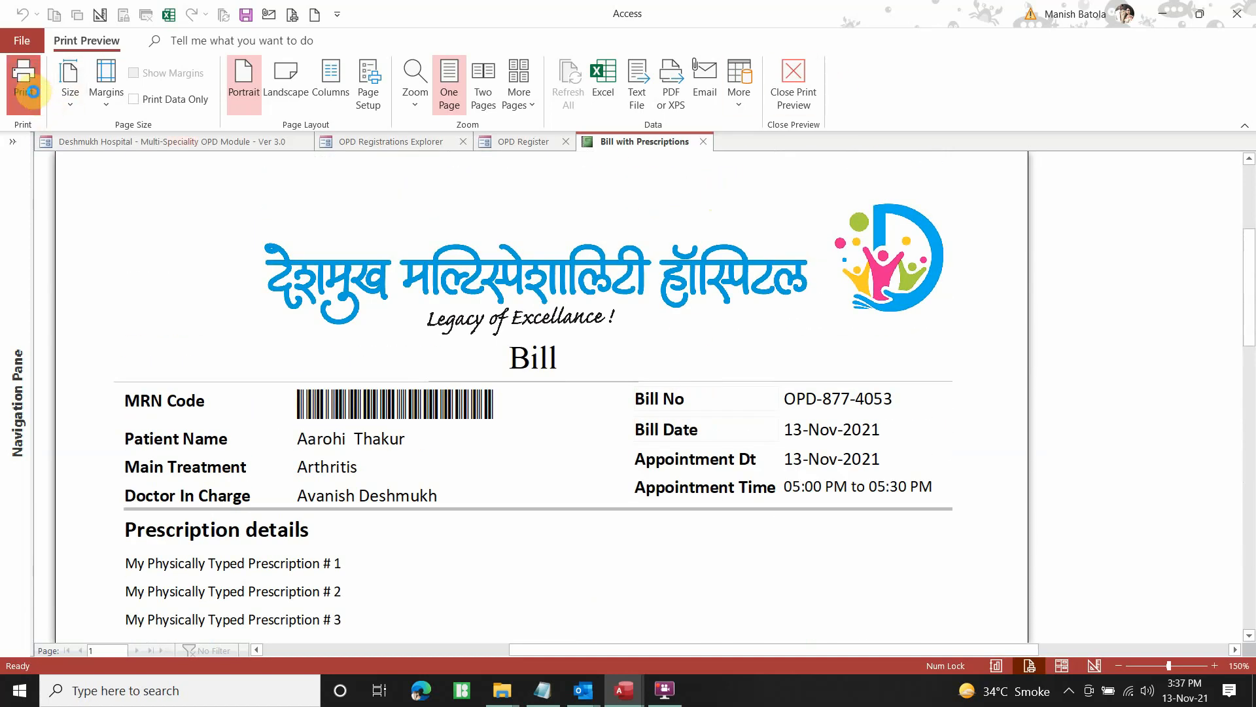
click(718, 193)
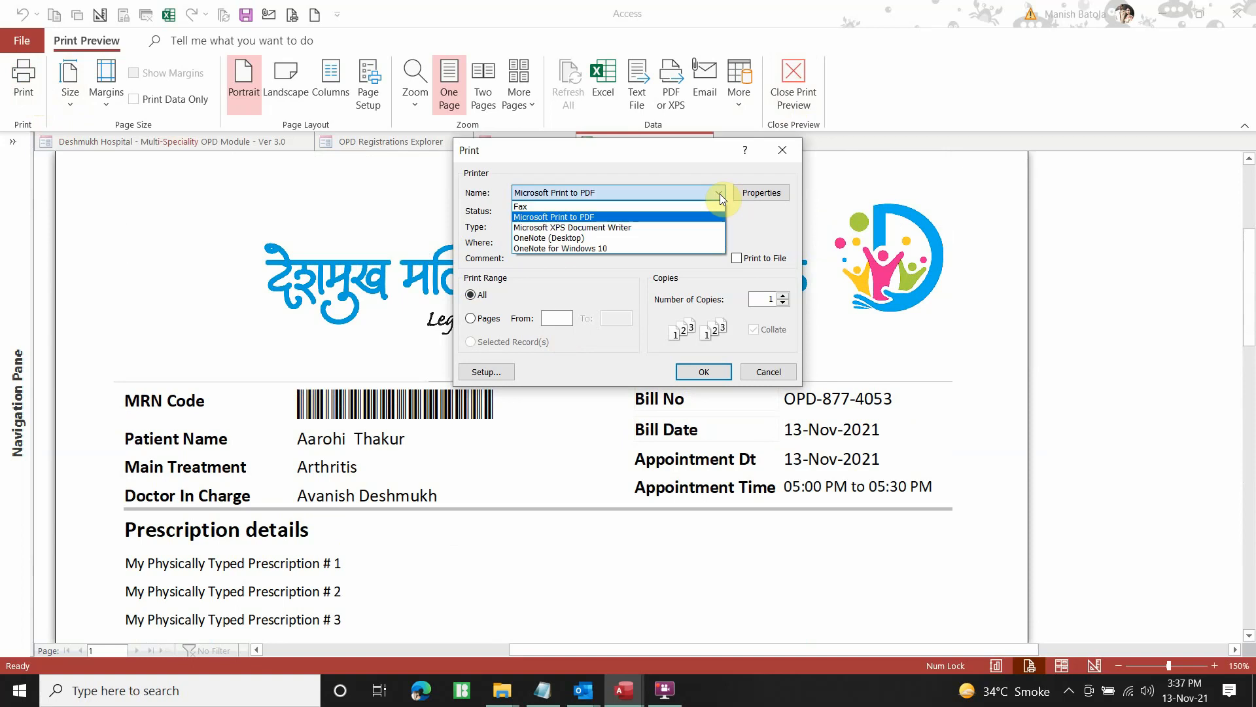
click(720, 192)
click(769, 372)
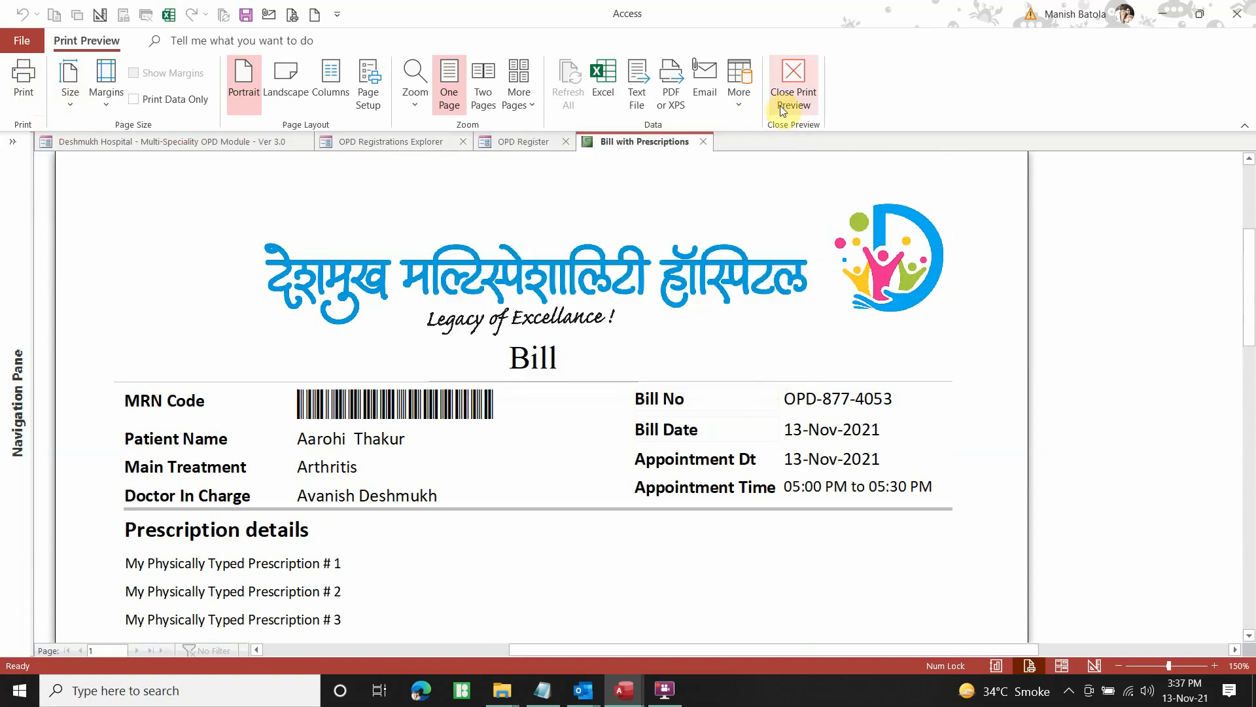
click(795, 80)
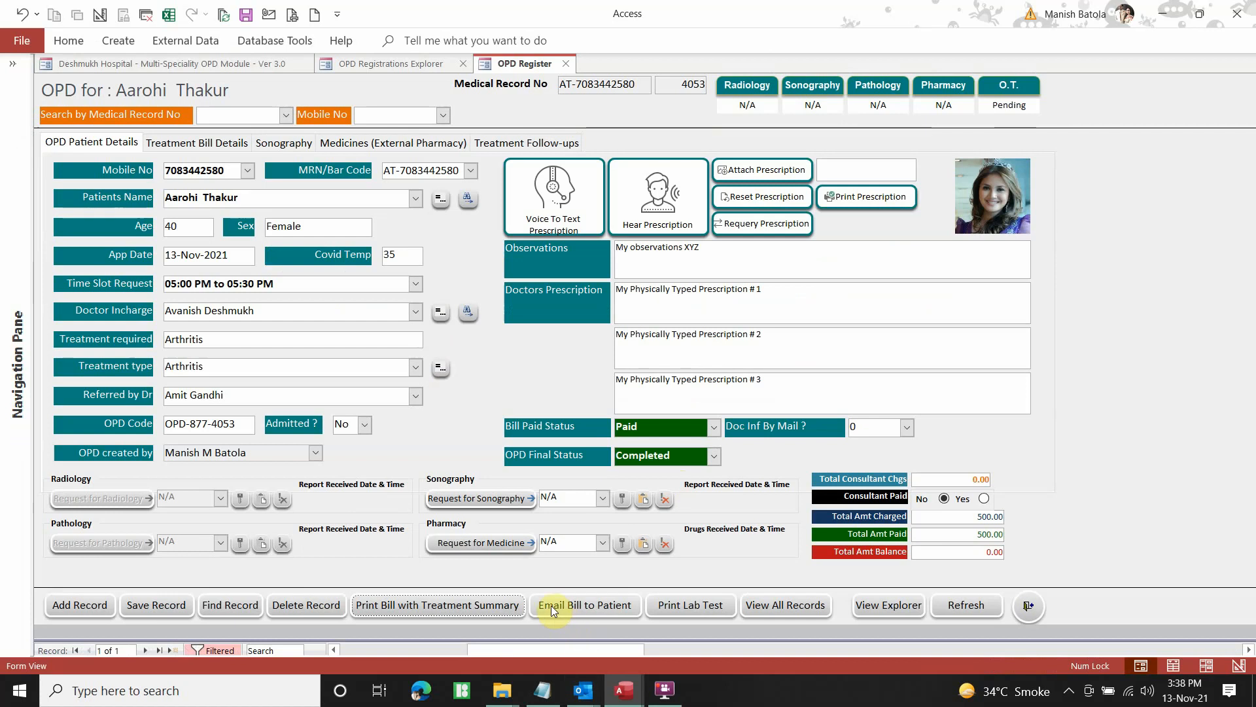
click(597, 606)
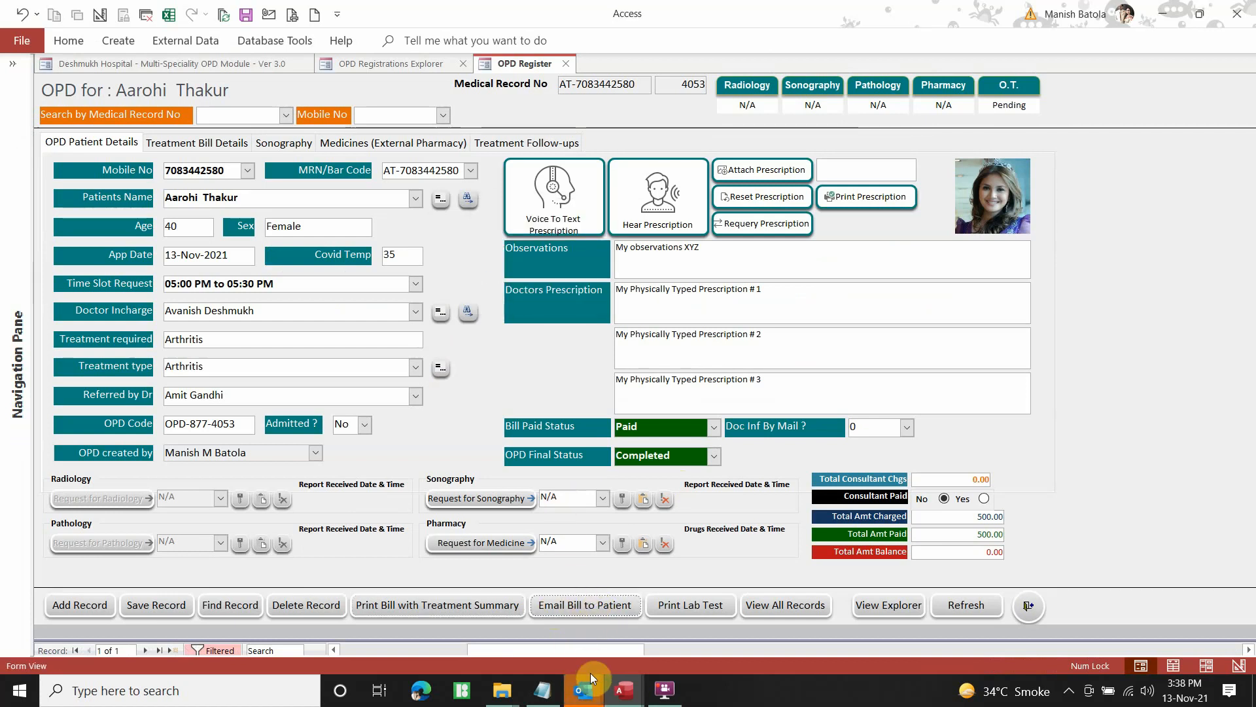
Bring up the Outlook bill email draft and select its subject line
mouse_move(590, 672)
click(678, 642)
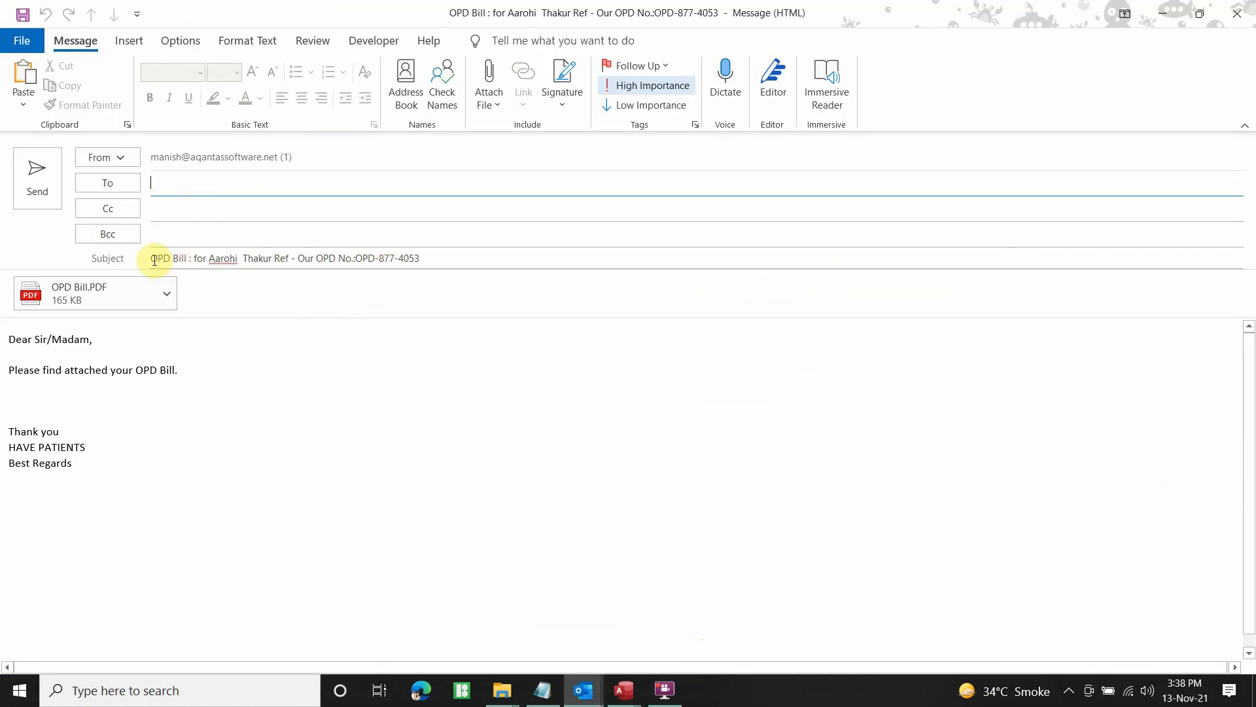
drag(154, 260, 429, 258)
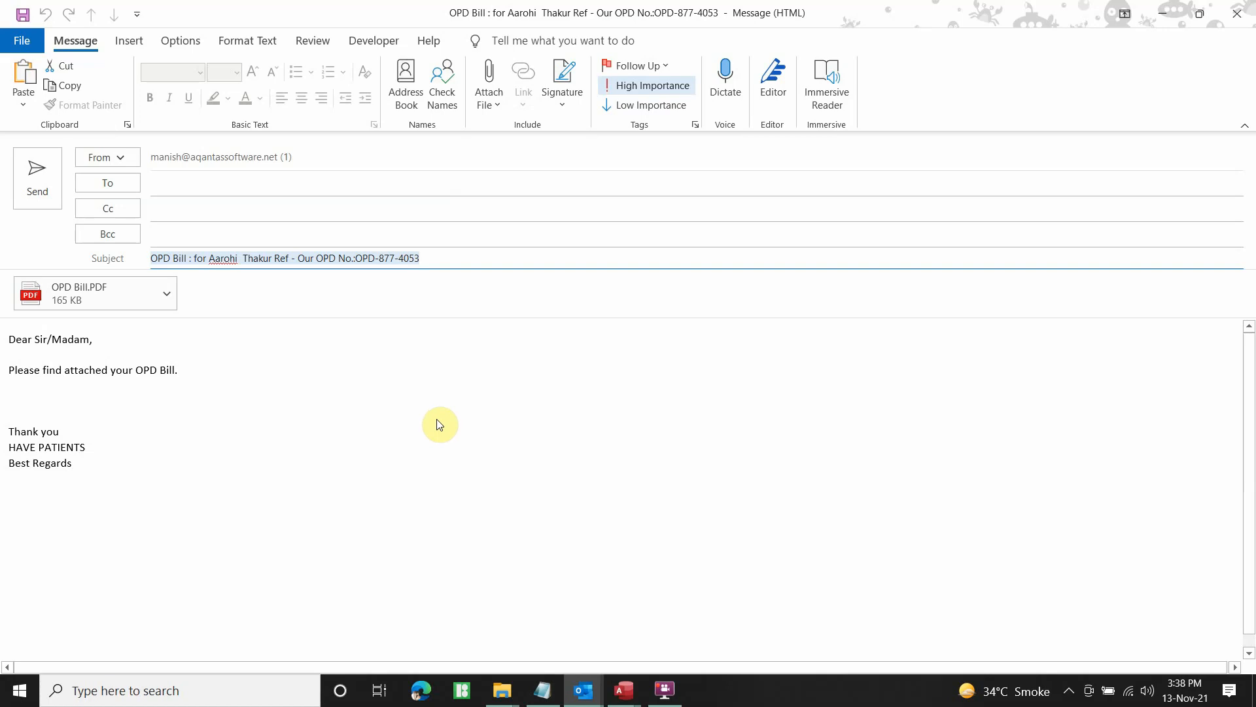
Open the attached OPD Bill.PDF, look it over, then close the viewer and the email
double_click(89, 293)
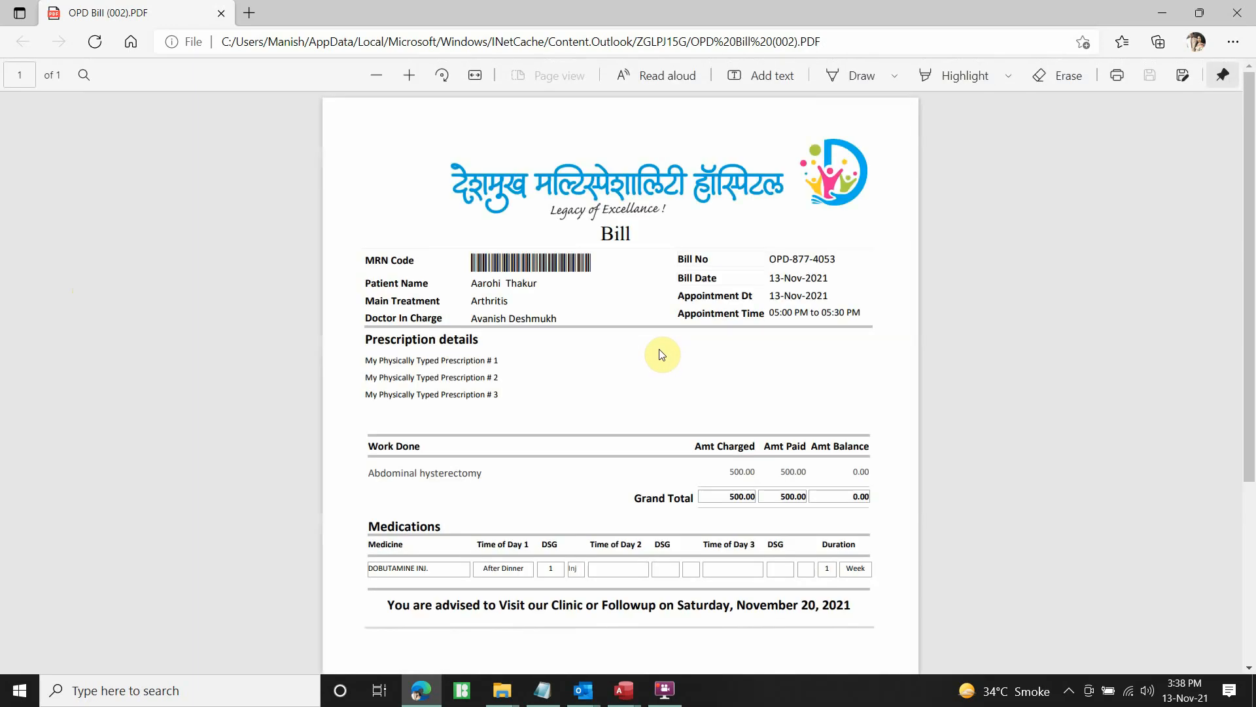
scroll(798, 334, down, 4)
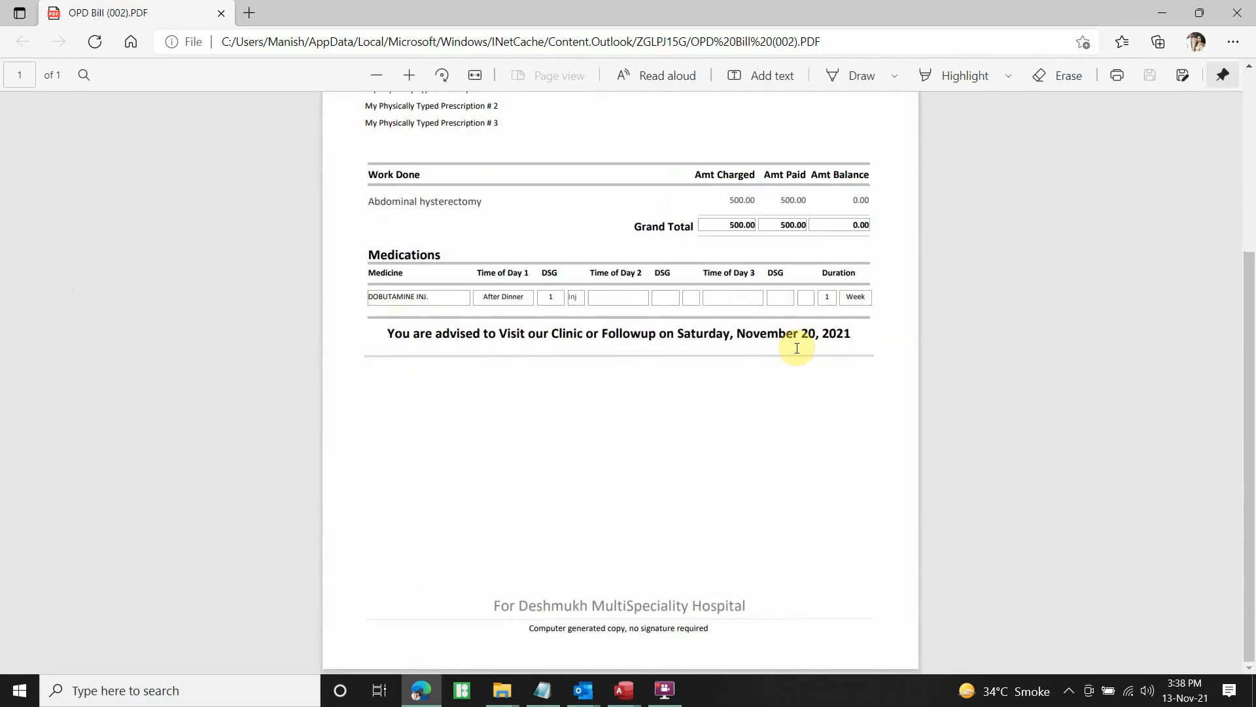
scroll(797, 348, up, 4)
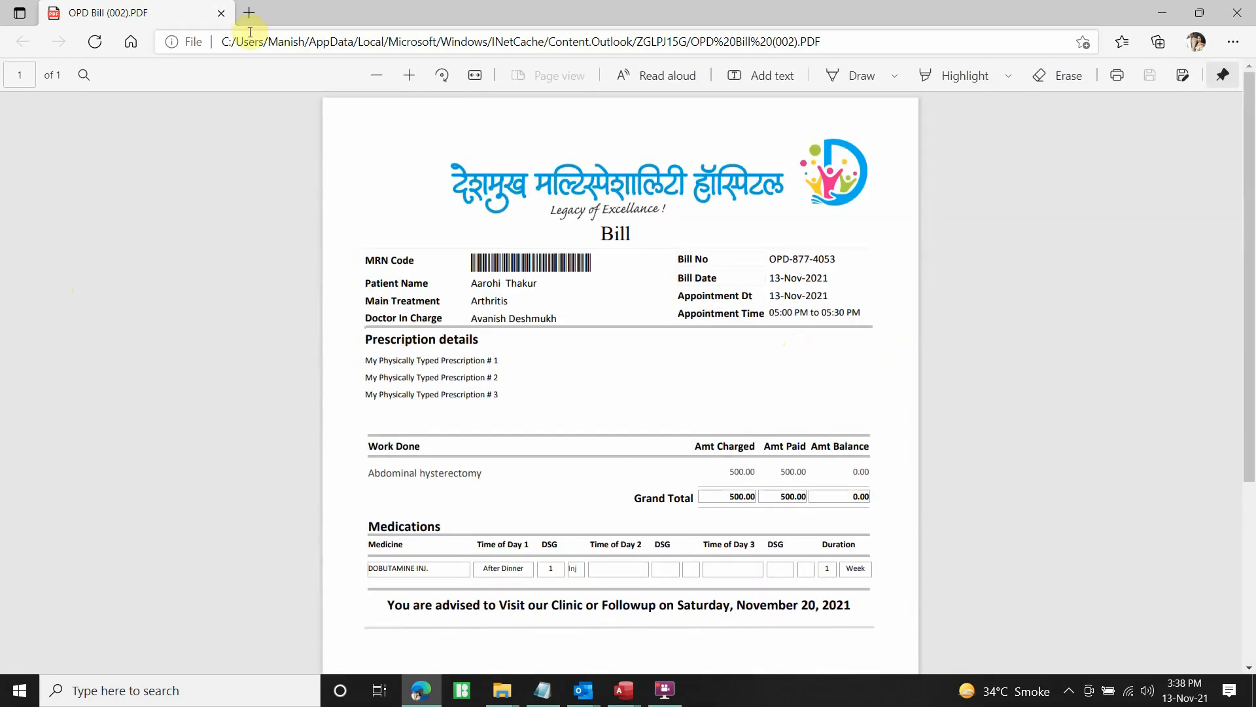
click(221, 13)
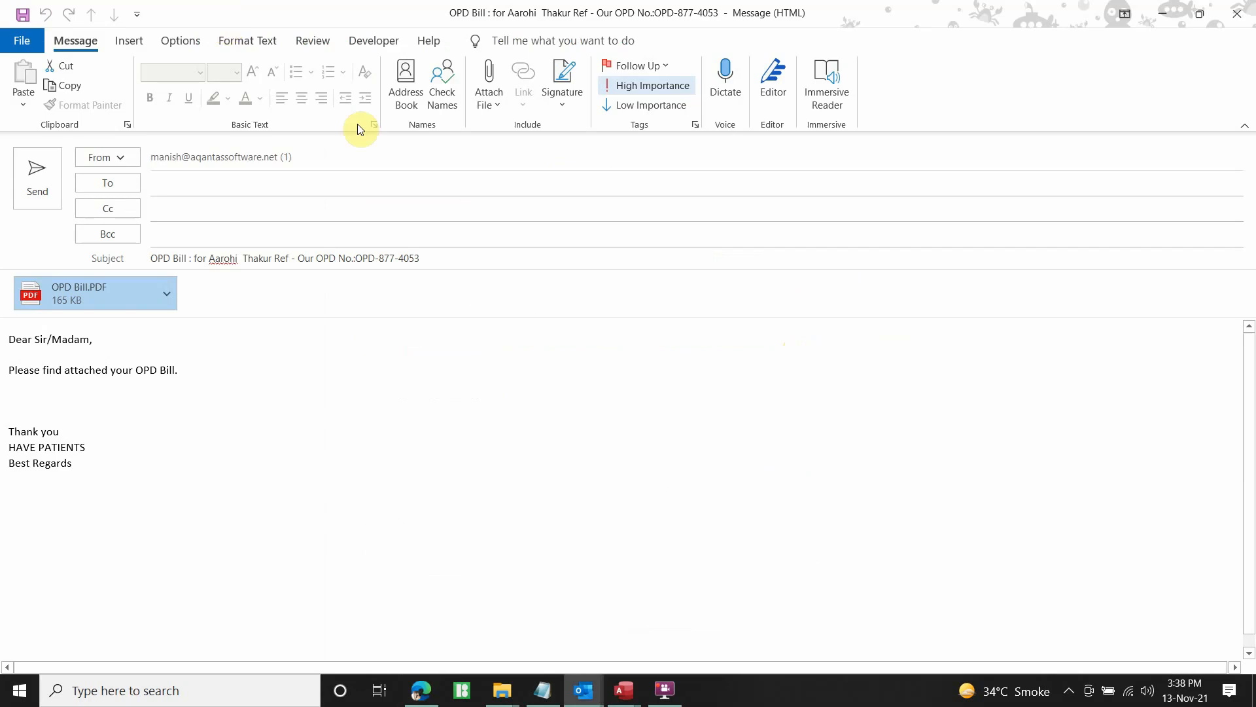
click(1236, 13)
Discard the unsent bill email, close the OPD Register and exit the Cash Collection Explorer
click(634, 391)
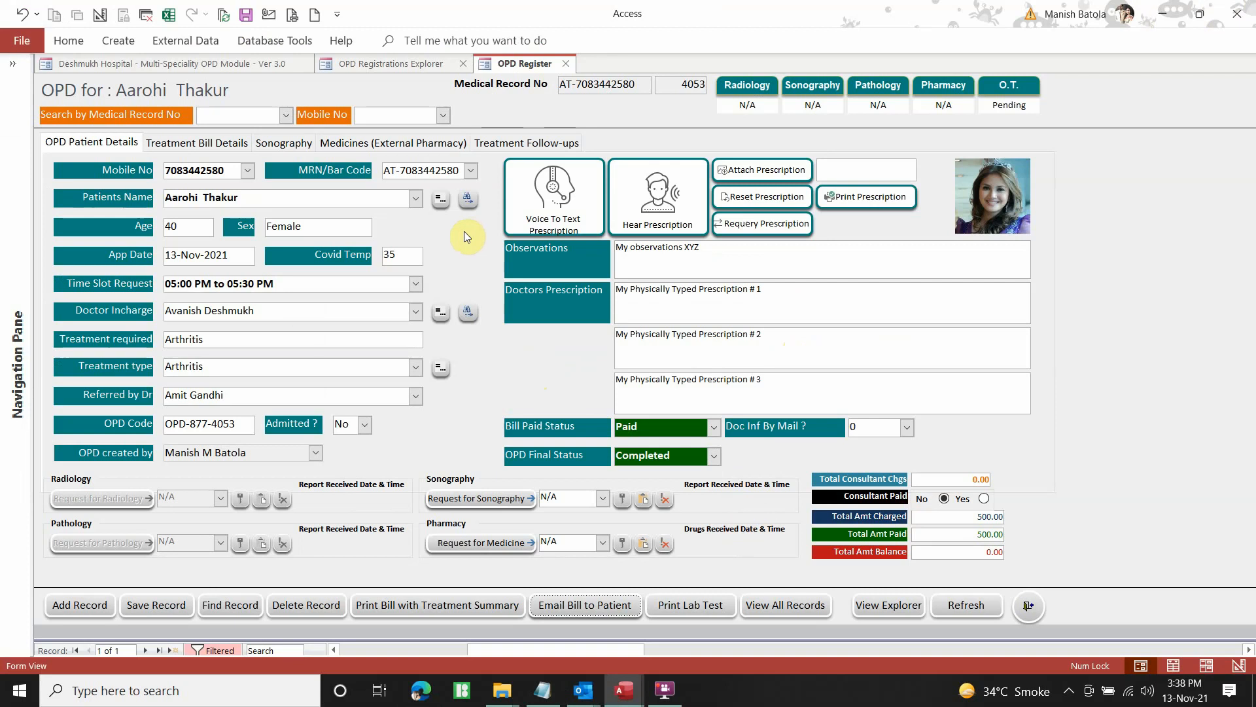
click(89, 607)
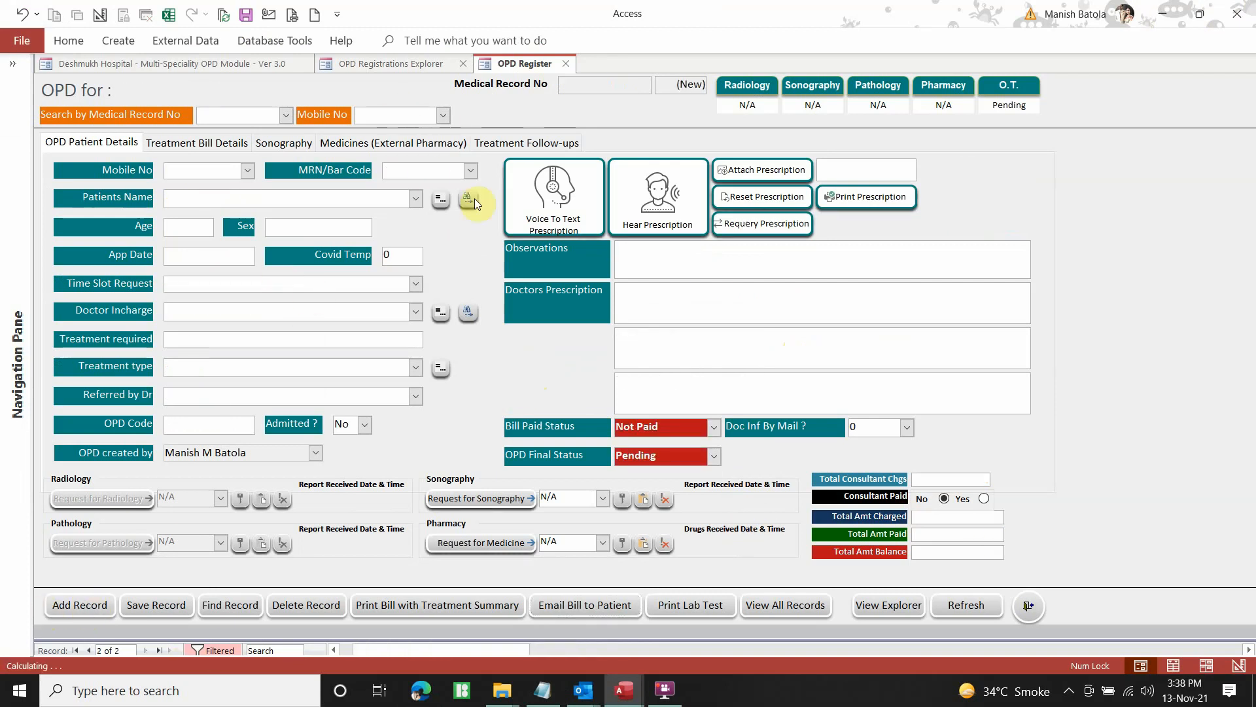
click(1028, 608)
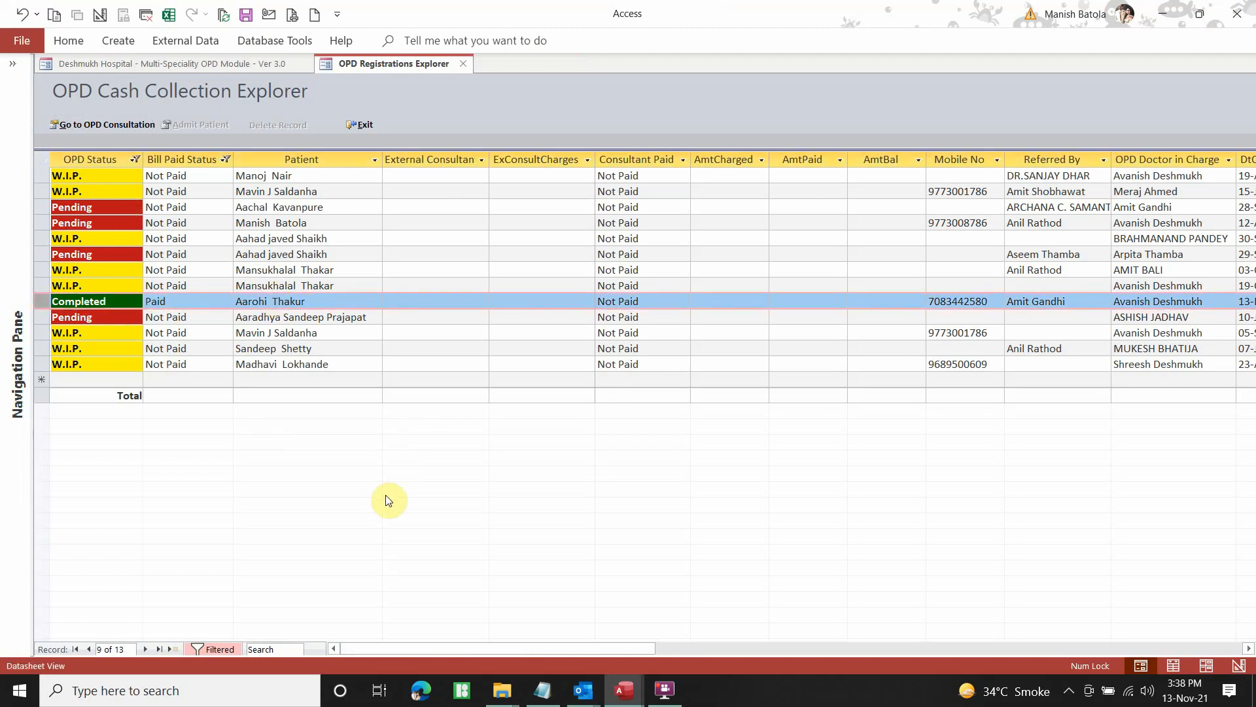
click(361, 124)
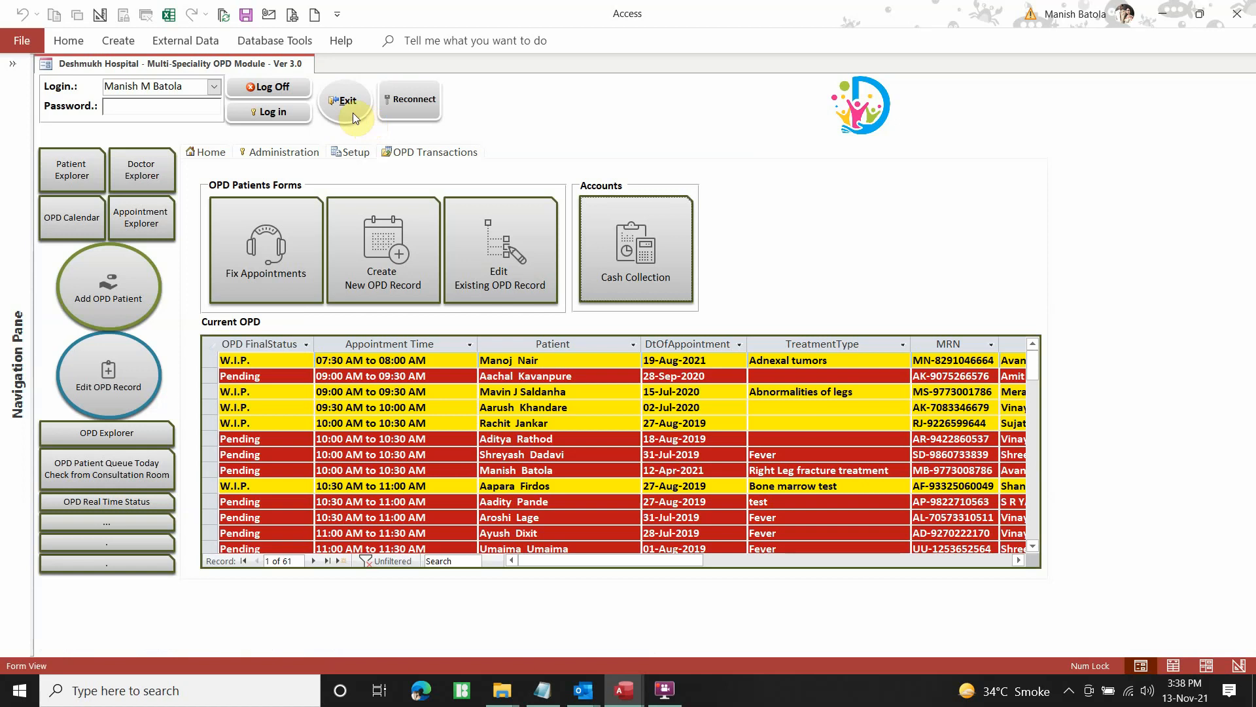
Go to Home, then OPD Transactions, and choose Edit Existing OPD Record
click(214, 156)
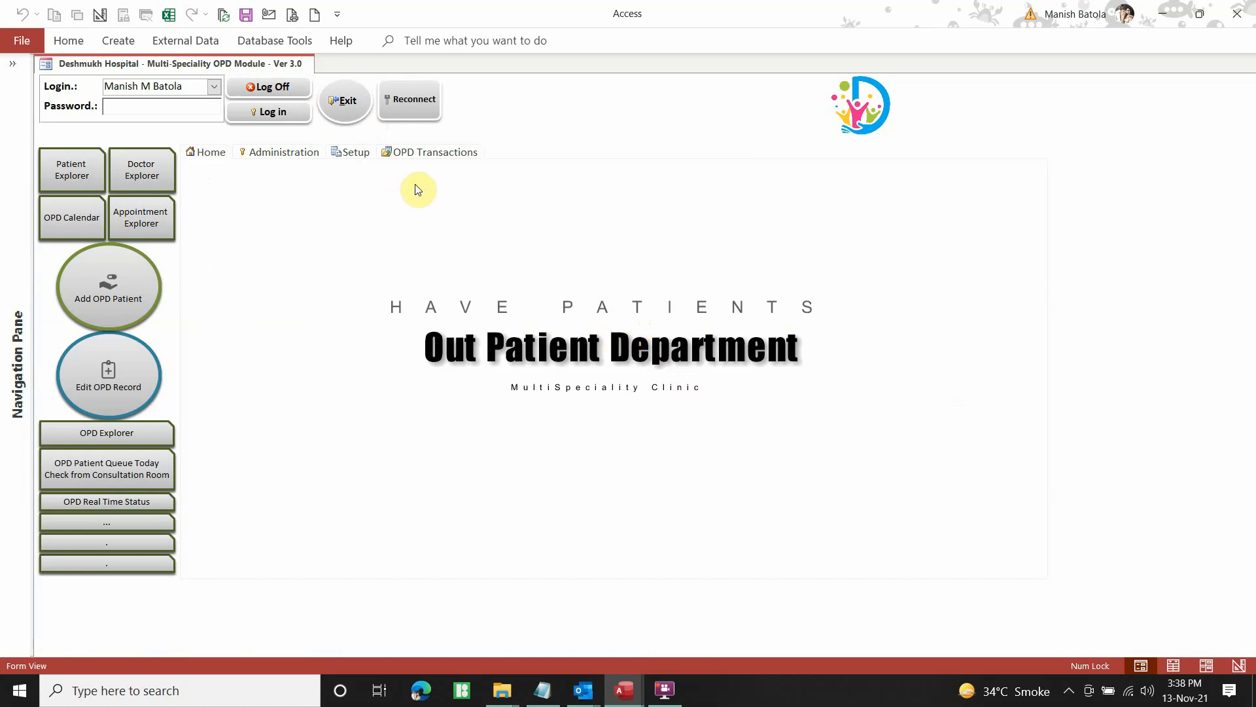
click(416, 156)
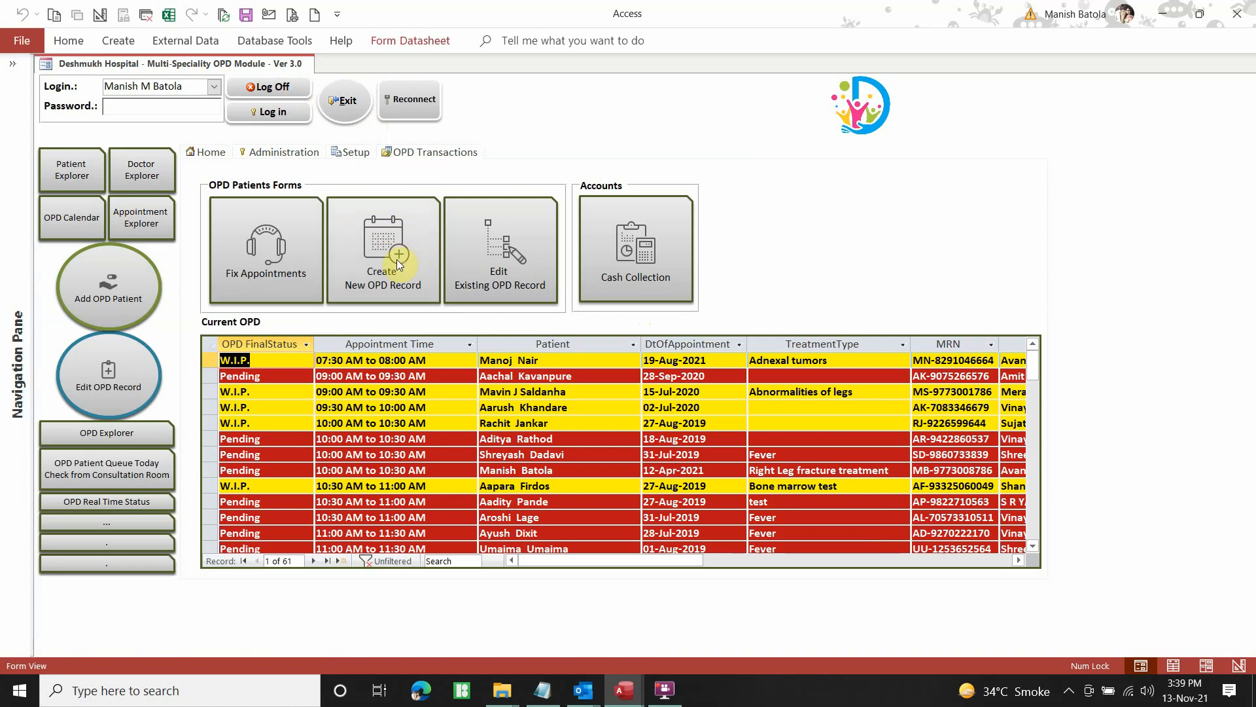
click(515, 251)
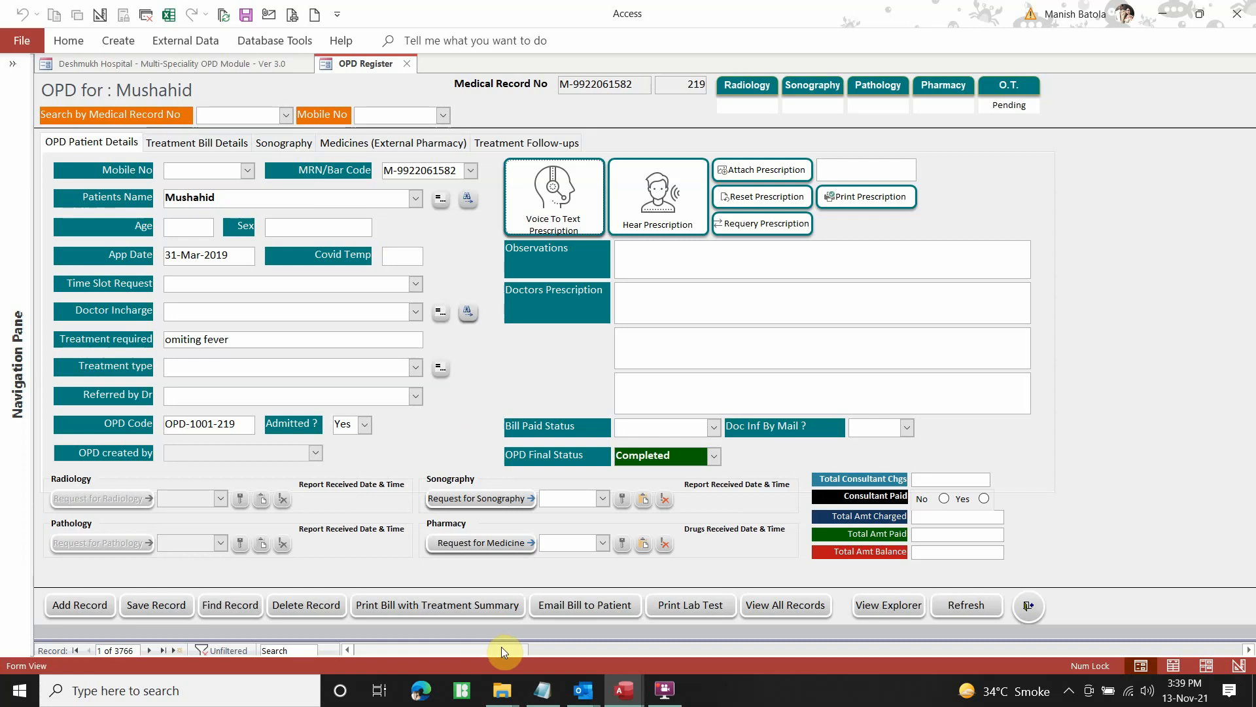
Reveal the split-form datasheet of OPD records and jump to the last record
drag(631, 643, 617, 358)
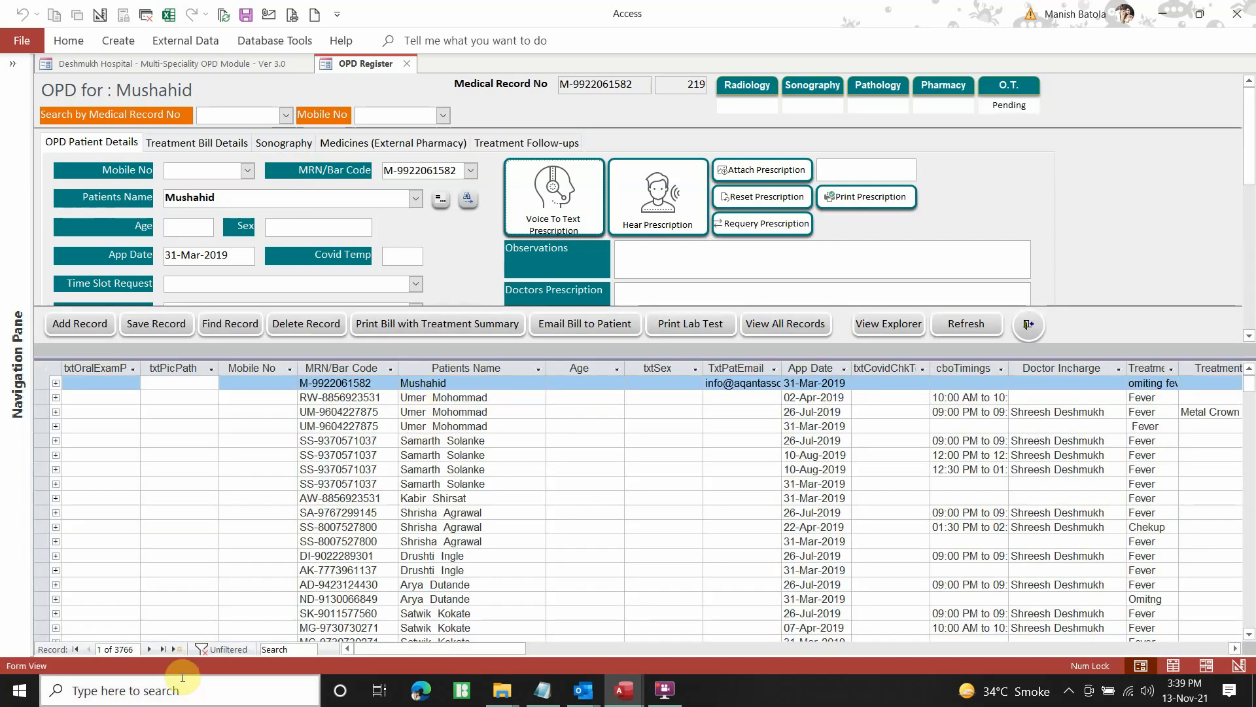
click(164, 650)
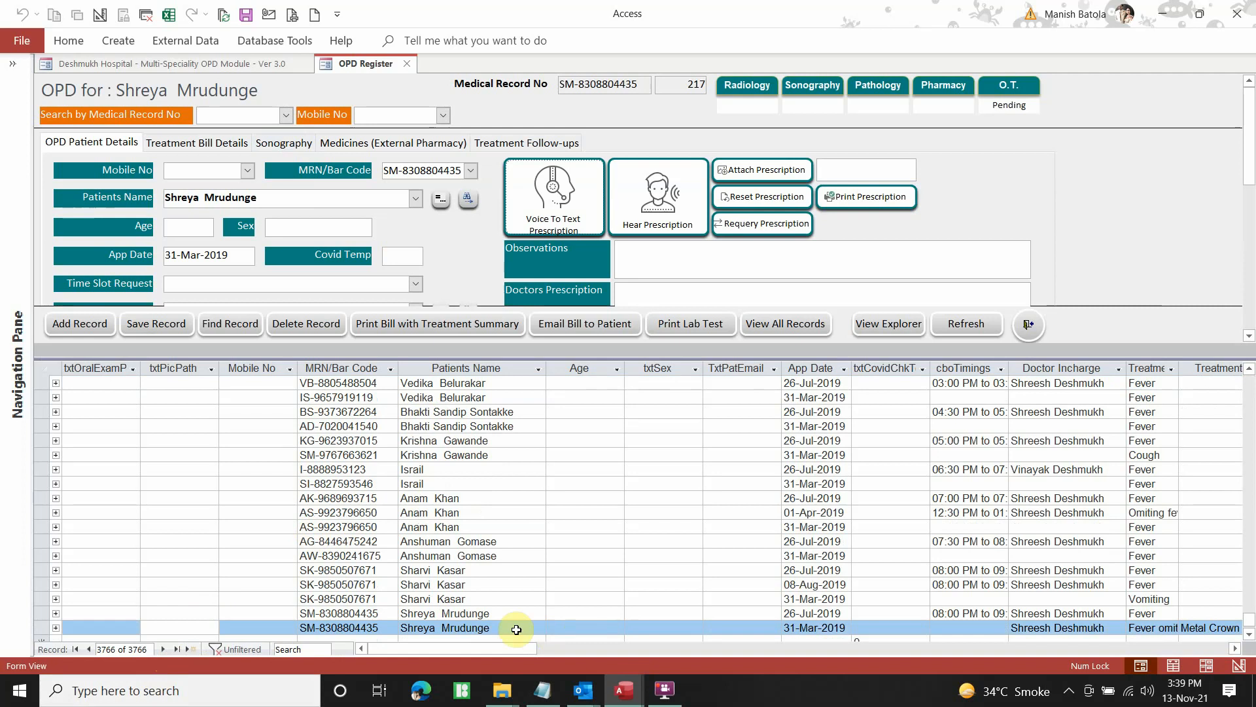
scroll(491, 541, up, 3)
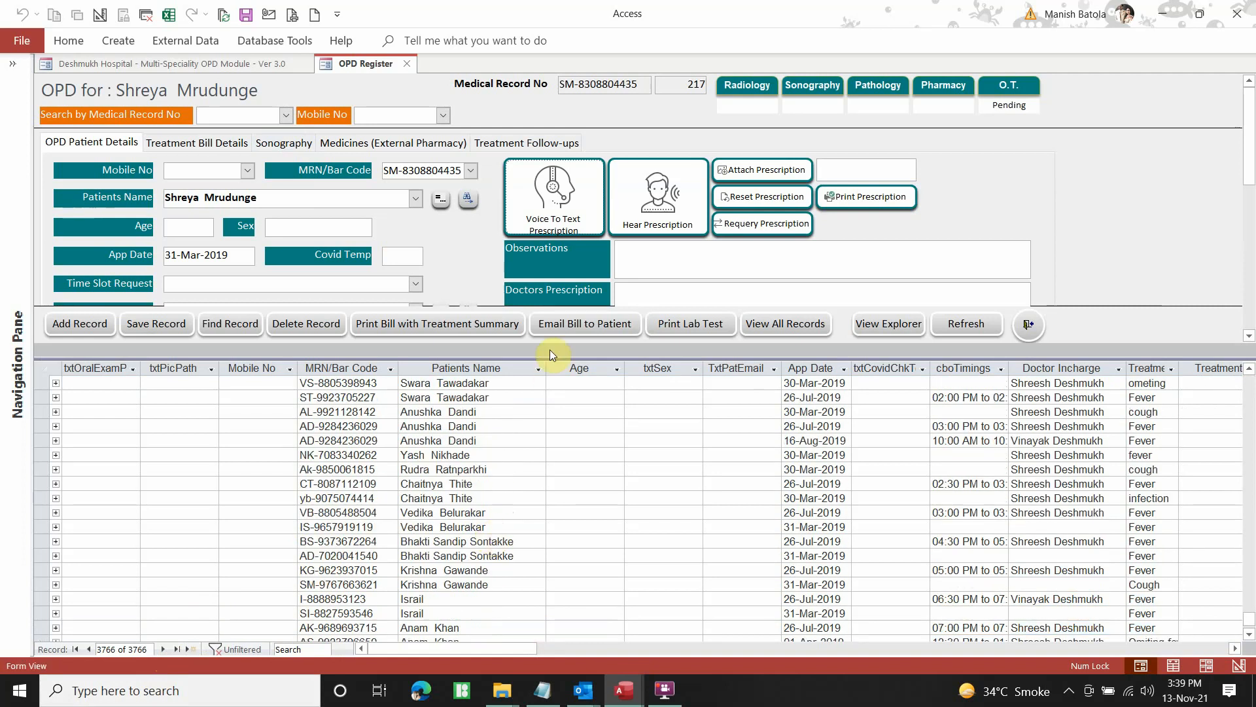
click(561, 700)
click(557, 699)
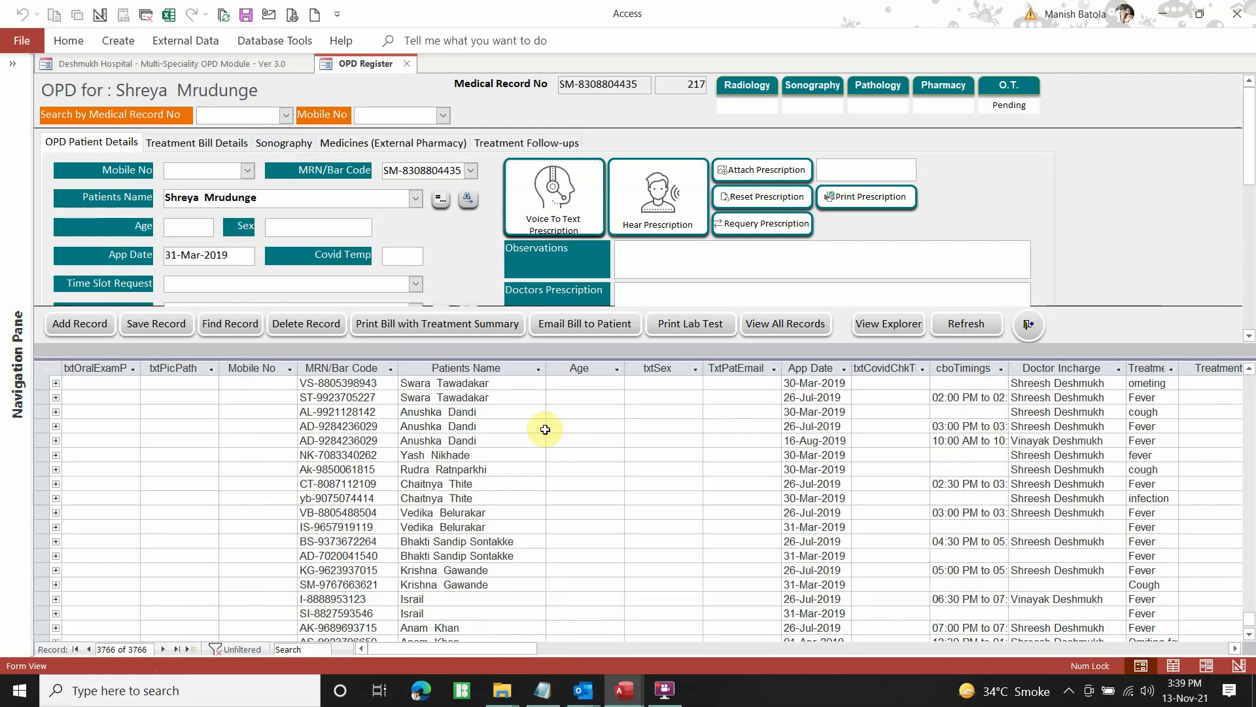
Filter Patients Name to contain the patient's surname and open her 13-Nov-2021 record in full
click(538, 369)
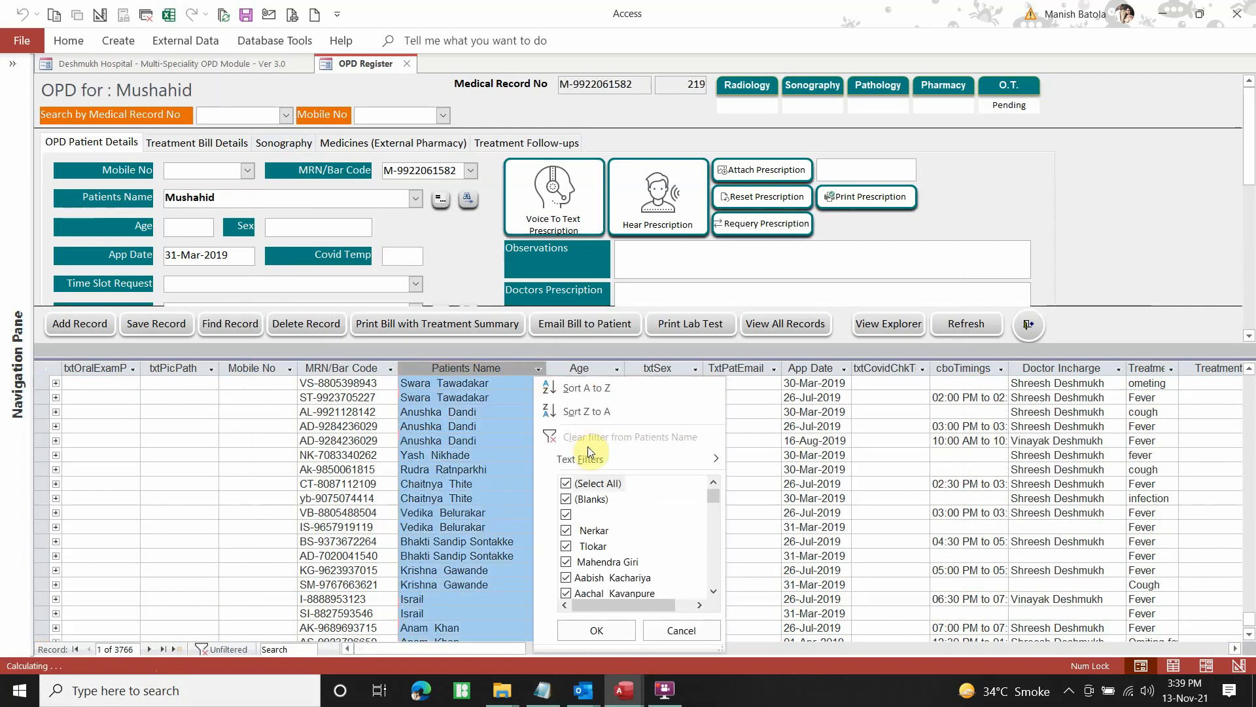
mouse_move(589, 461)
click(798, 553)
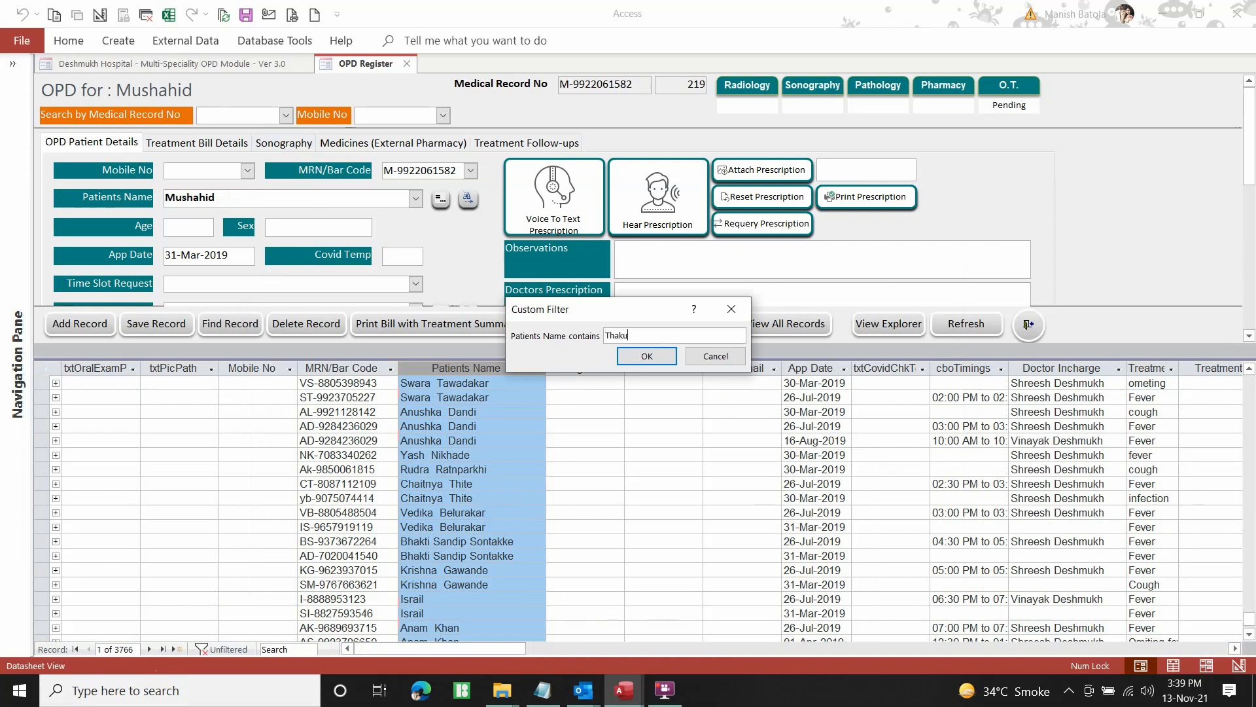
key(Return)
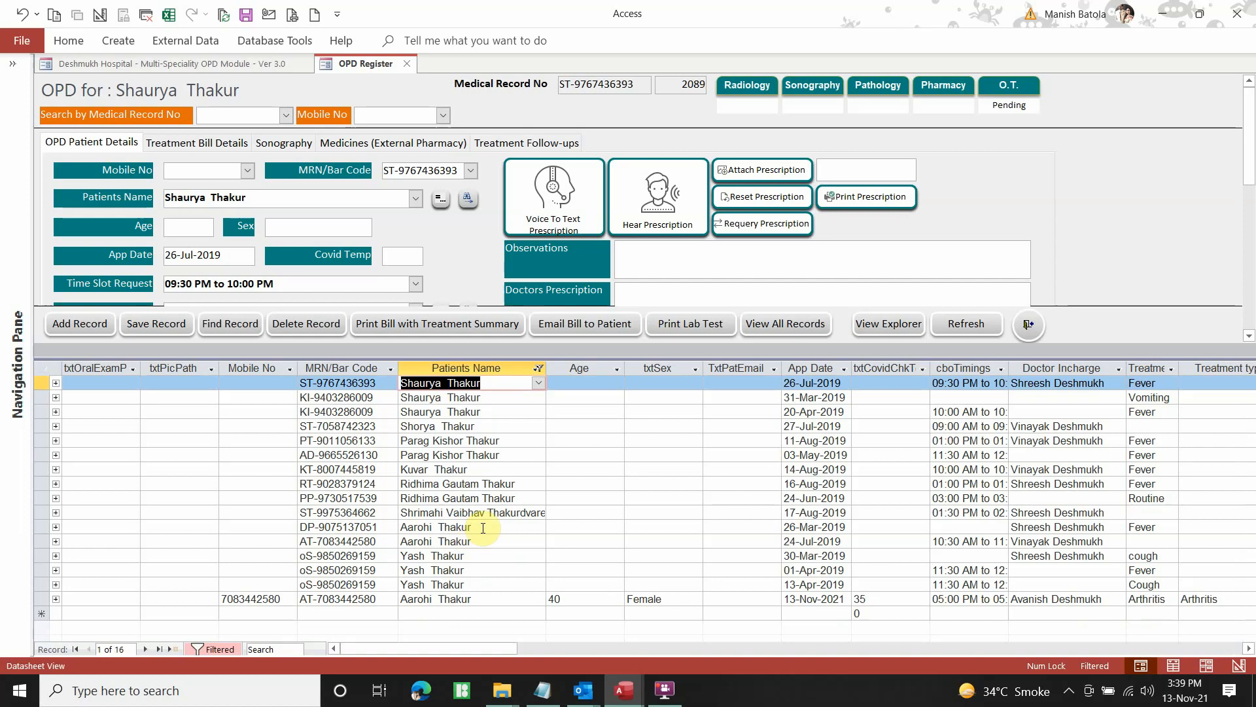
click(479, 600)
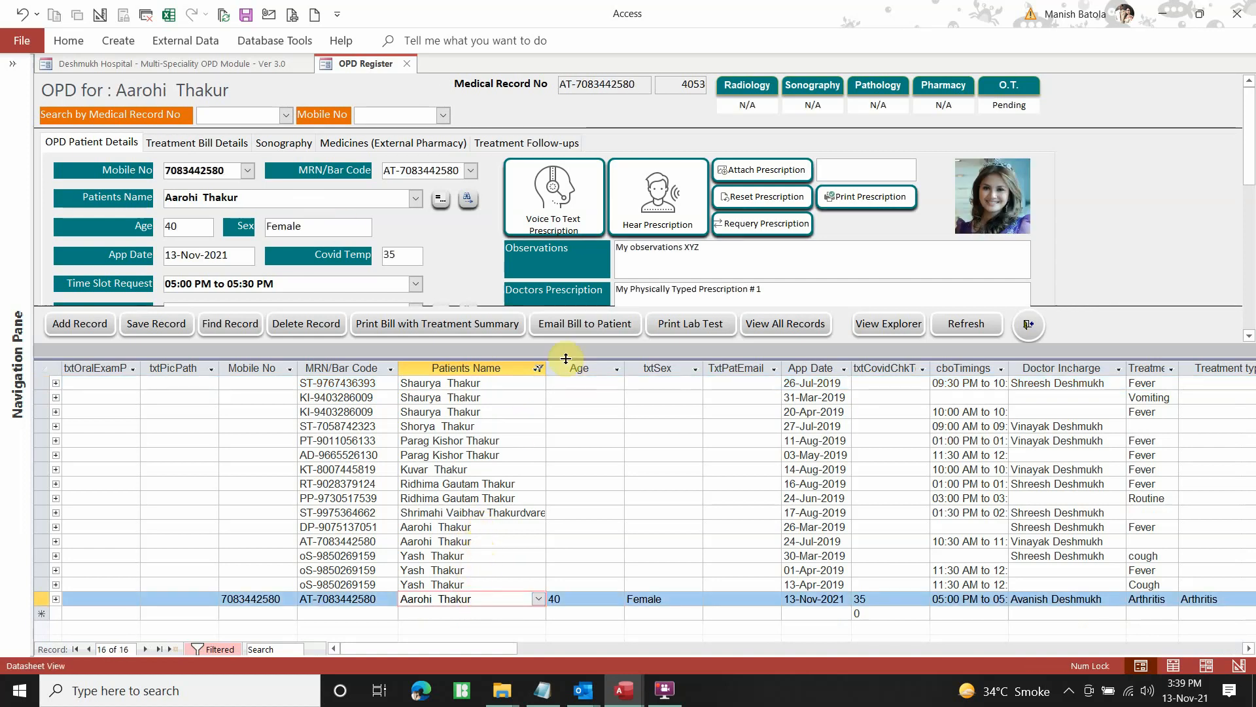
drag(566, 542, 561, 648)
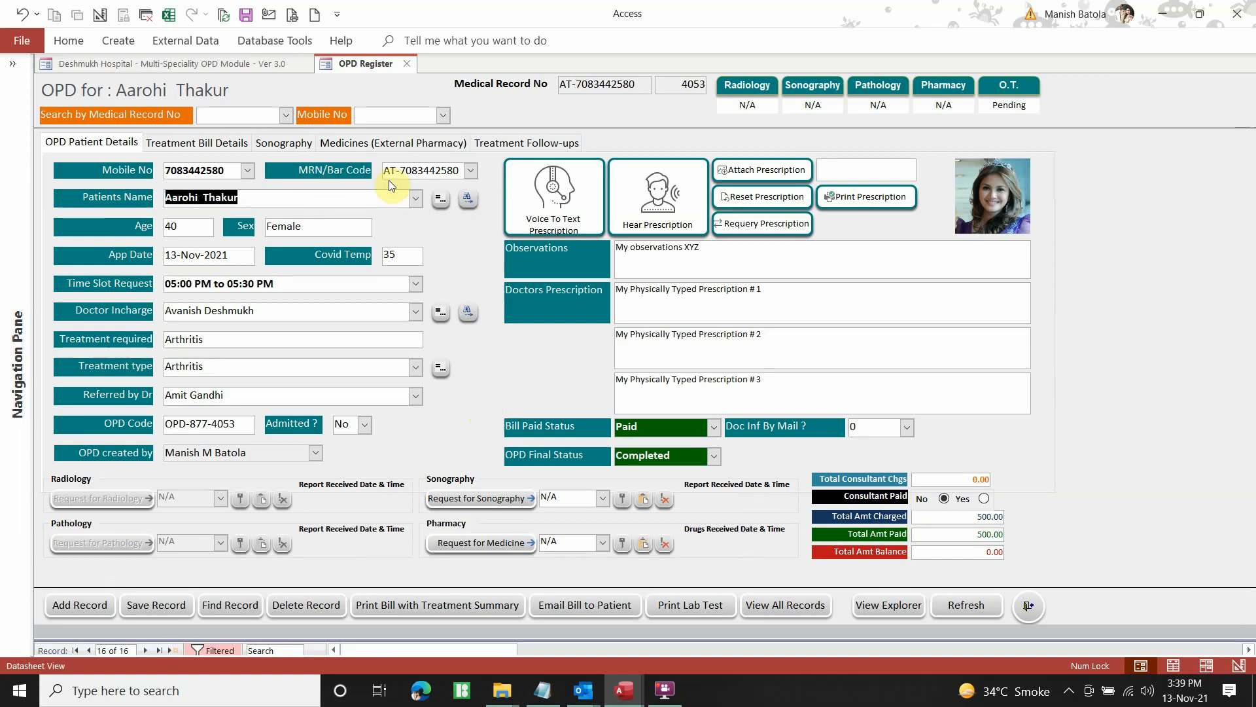
Start a new OPD record and register a new patient with first name, last name and mobile number
click(81, 608)
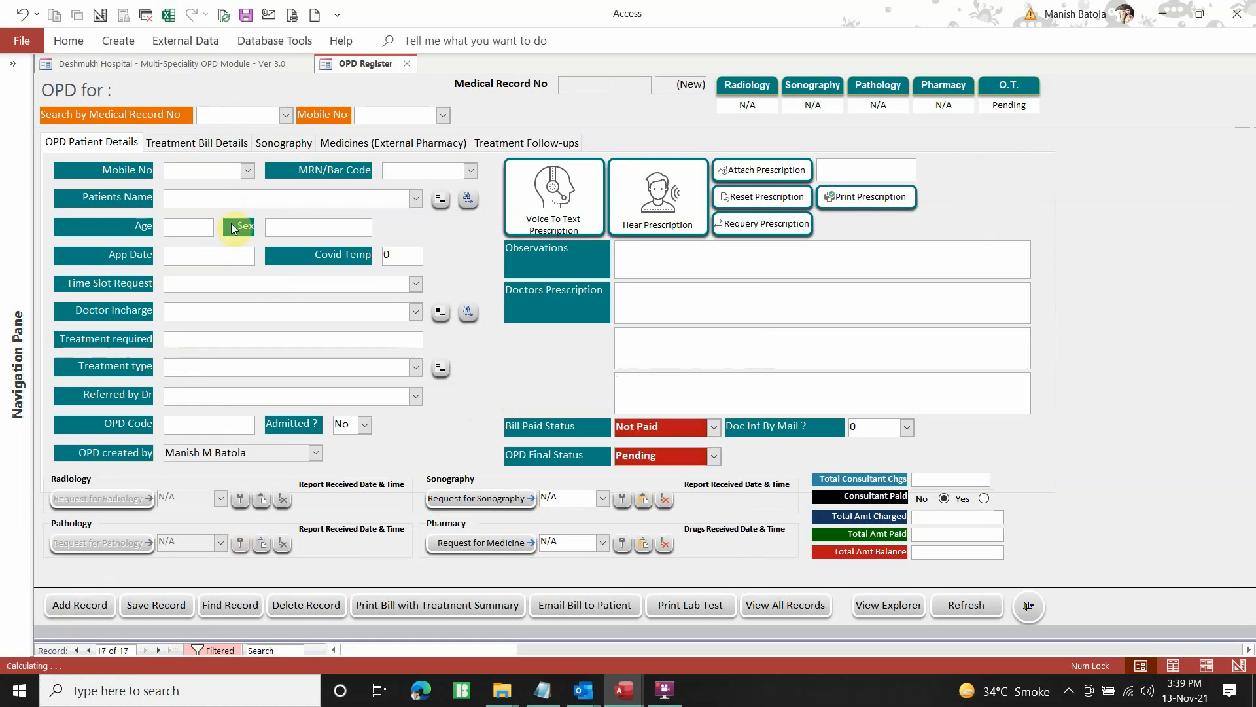
click(415, 200)
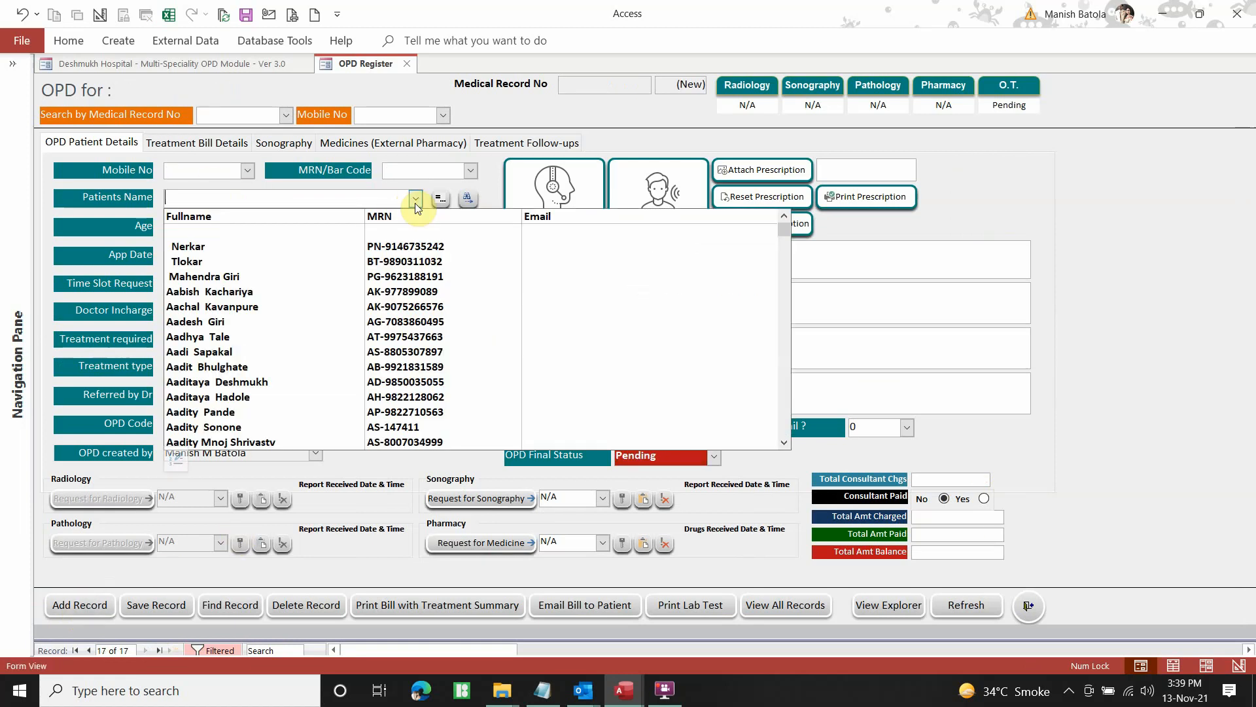
click(415, 203)
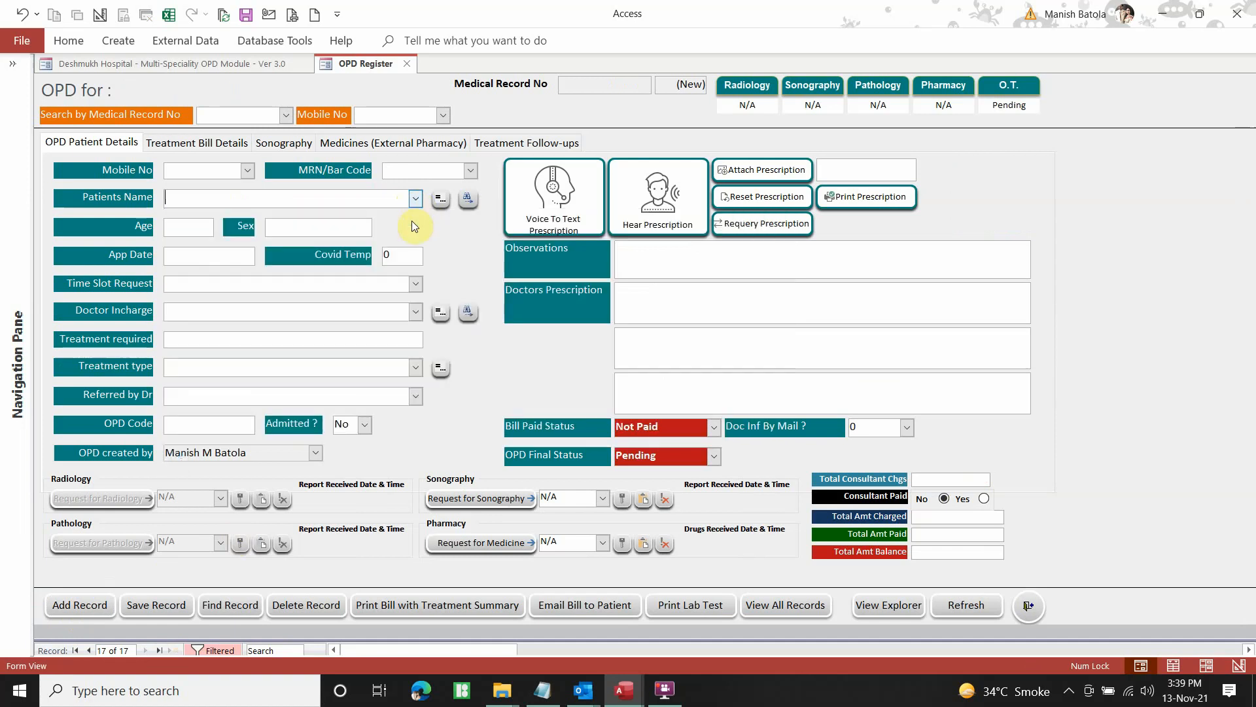
click(441, 202)
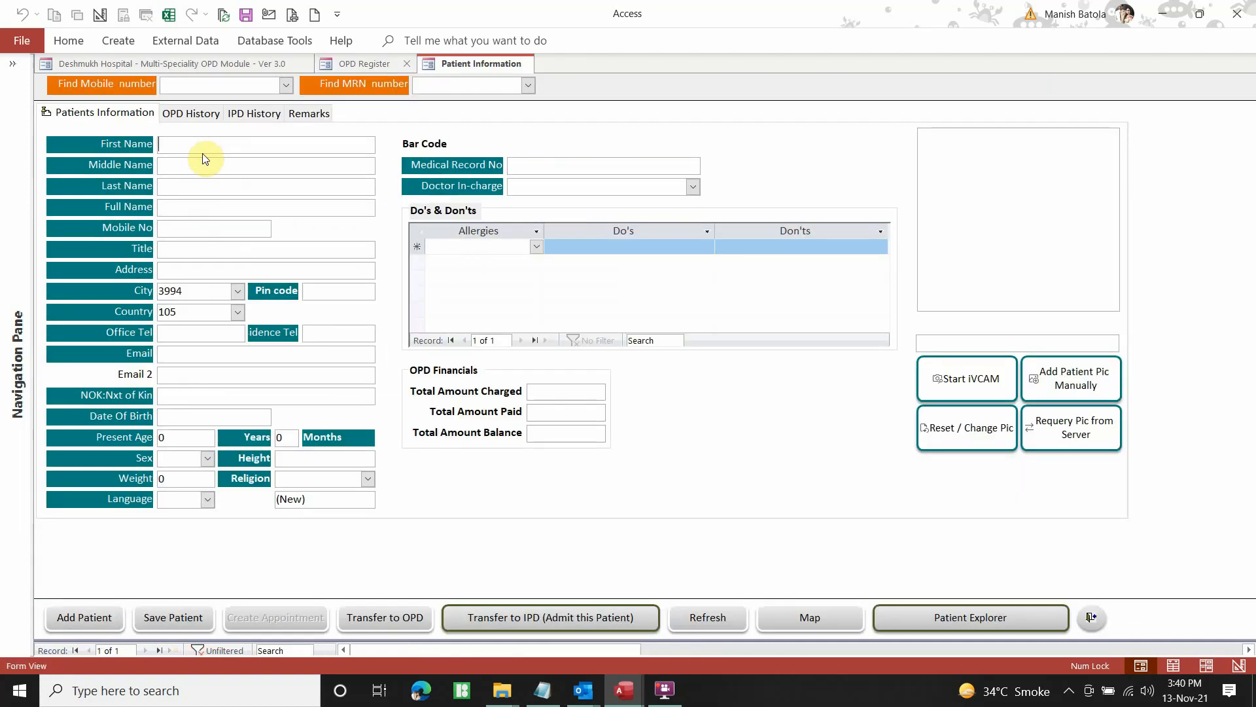
text(Manish)
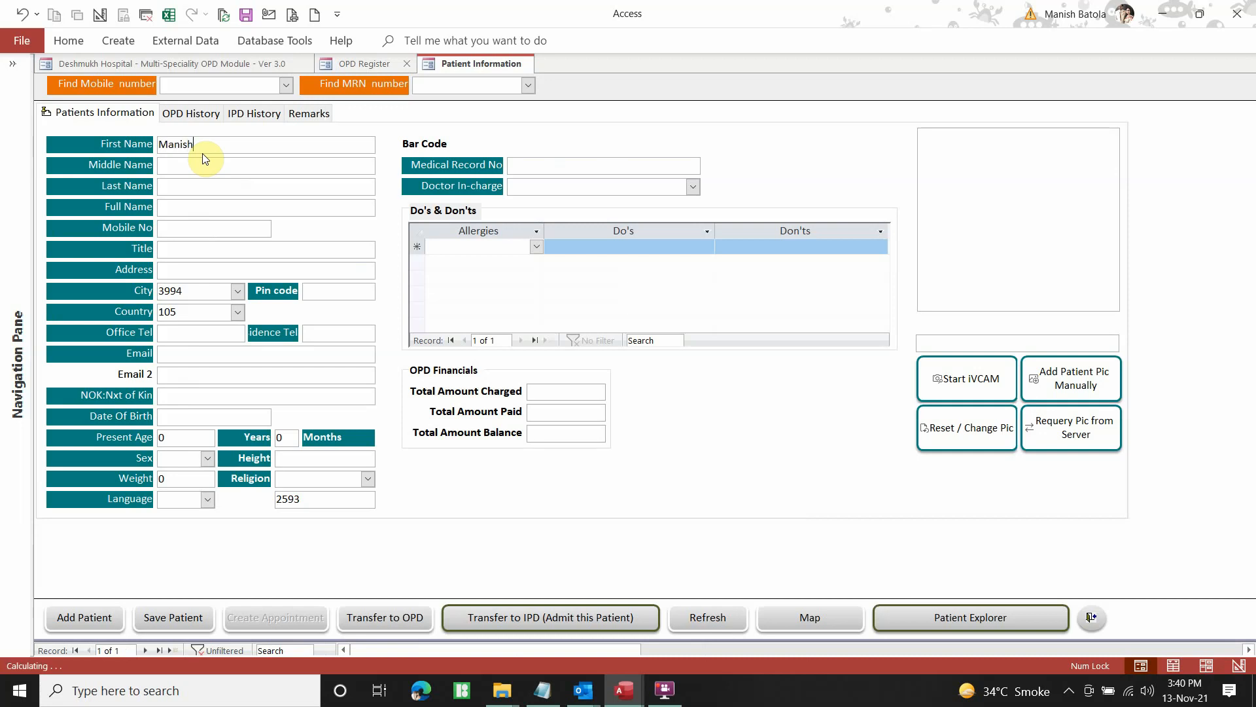
key(Tab)
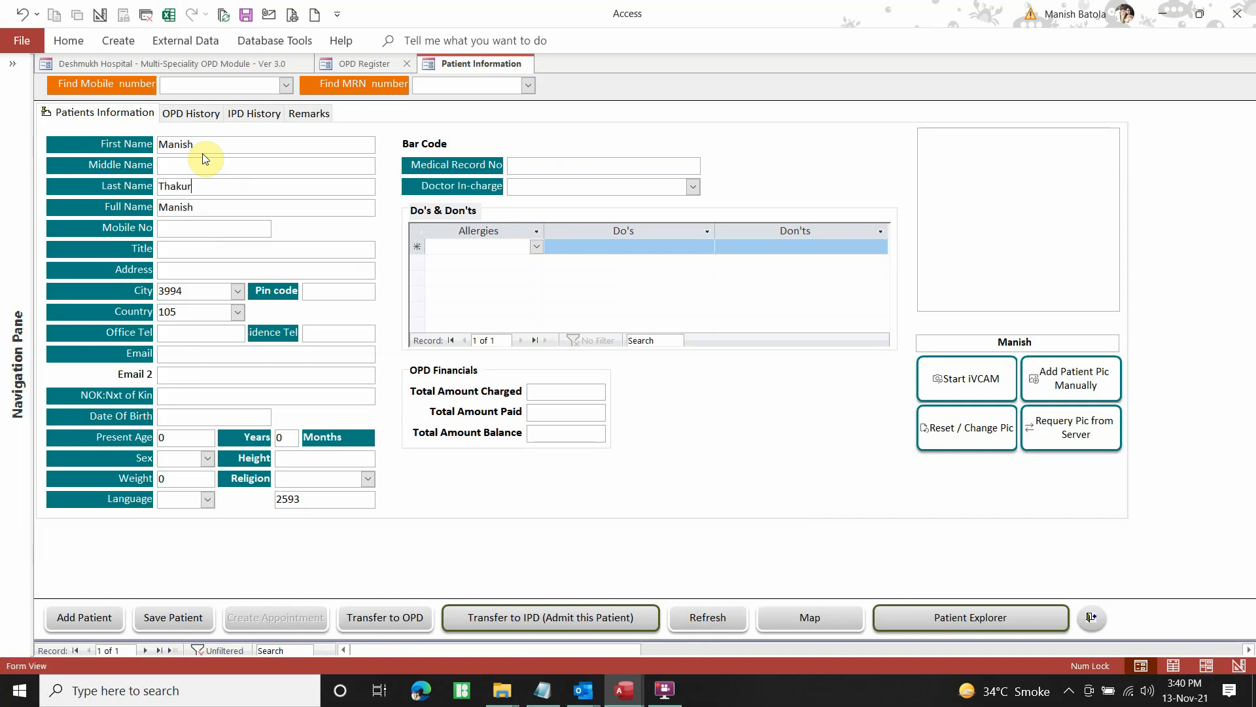
key(Tab)
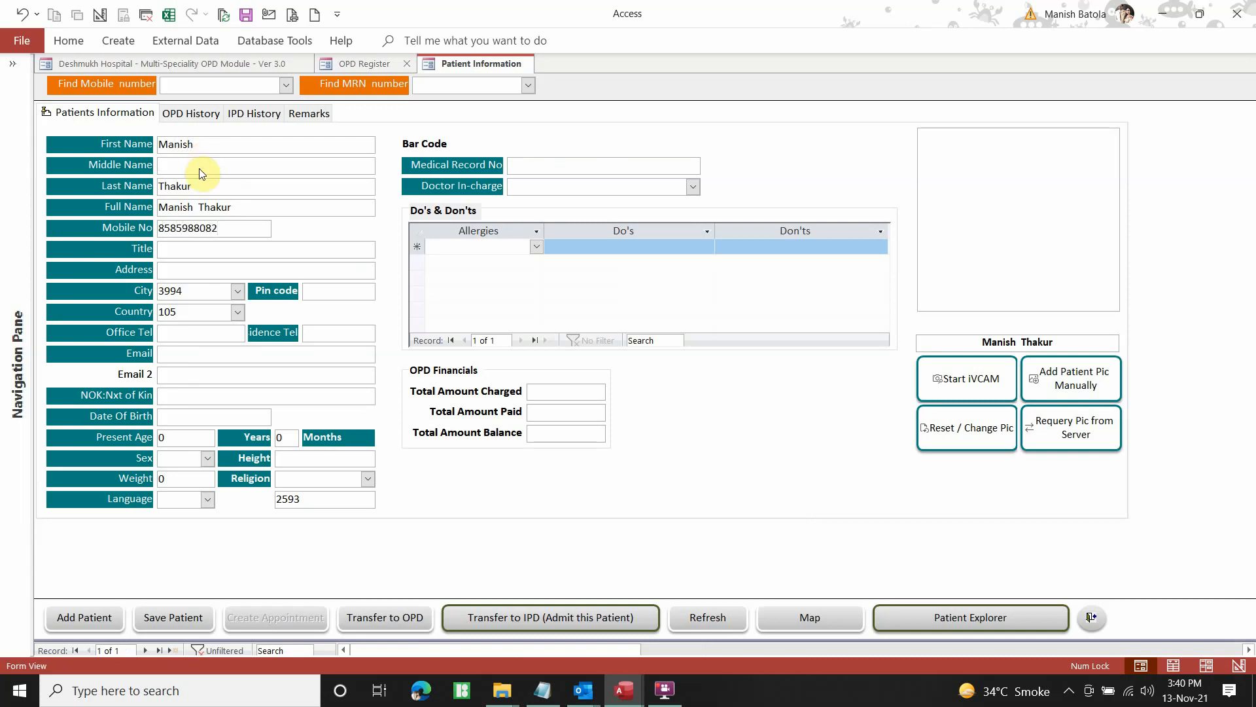
key(Tab)
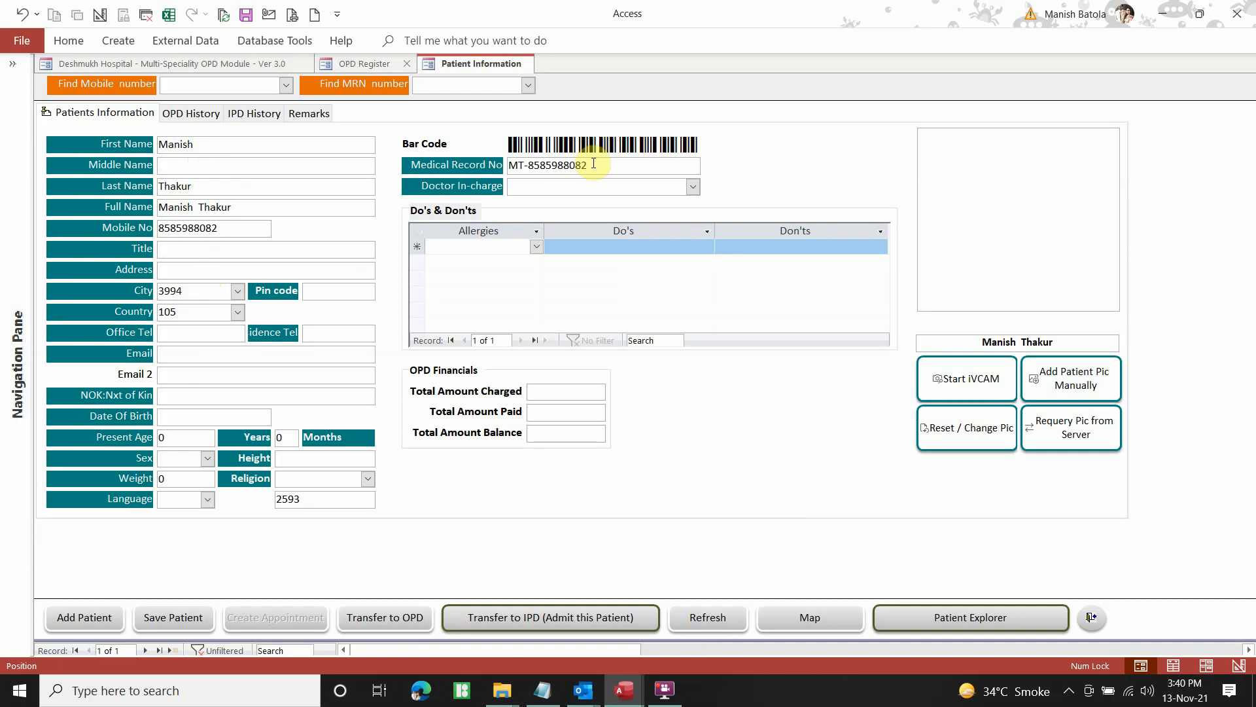
click(589, 164)
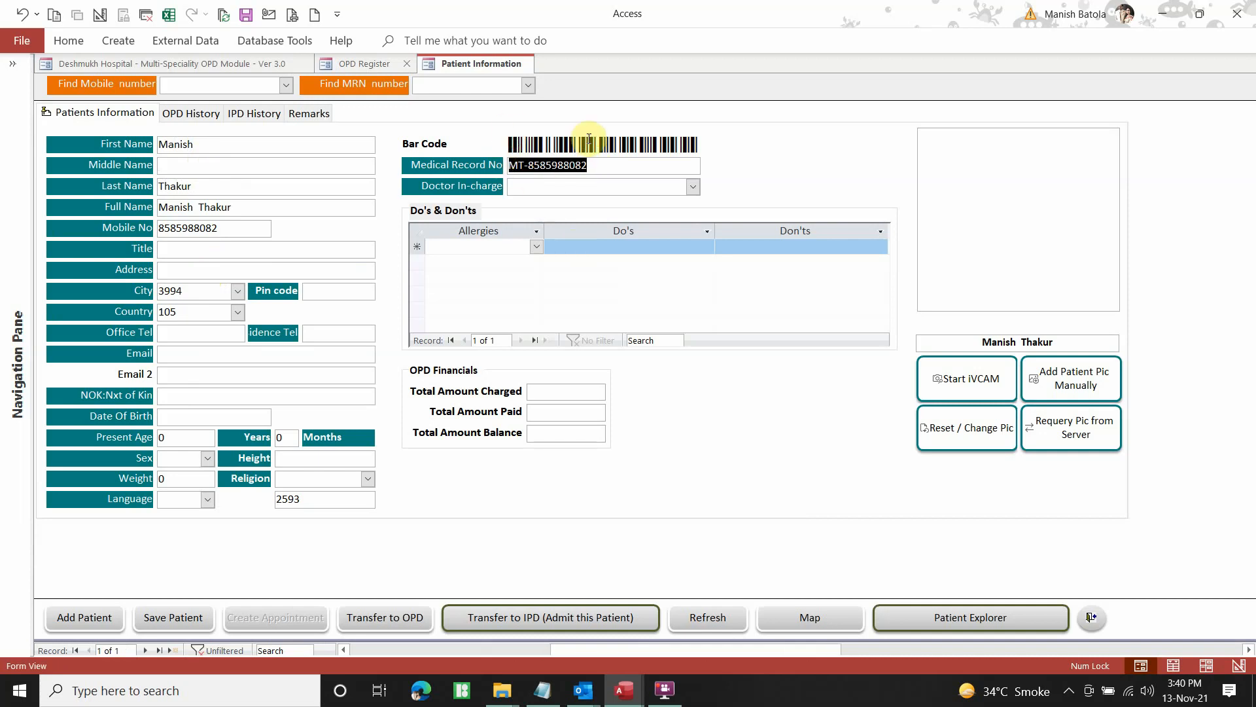
Enter the patient's date of birth, sex Female, height 5.70 and weight
click(211, 417)
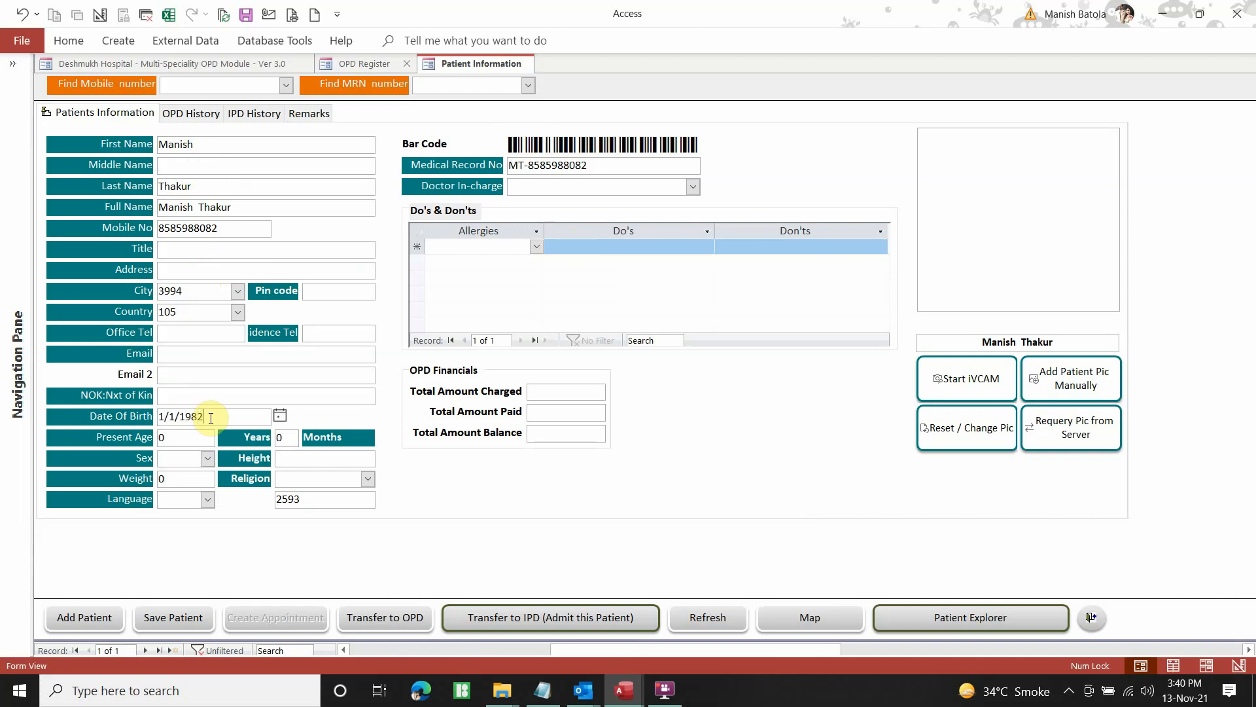
key(Tab)
click(285, 439)
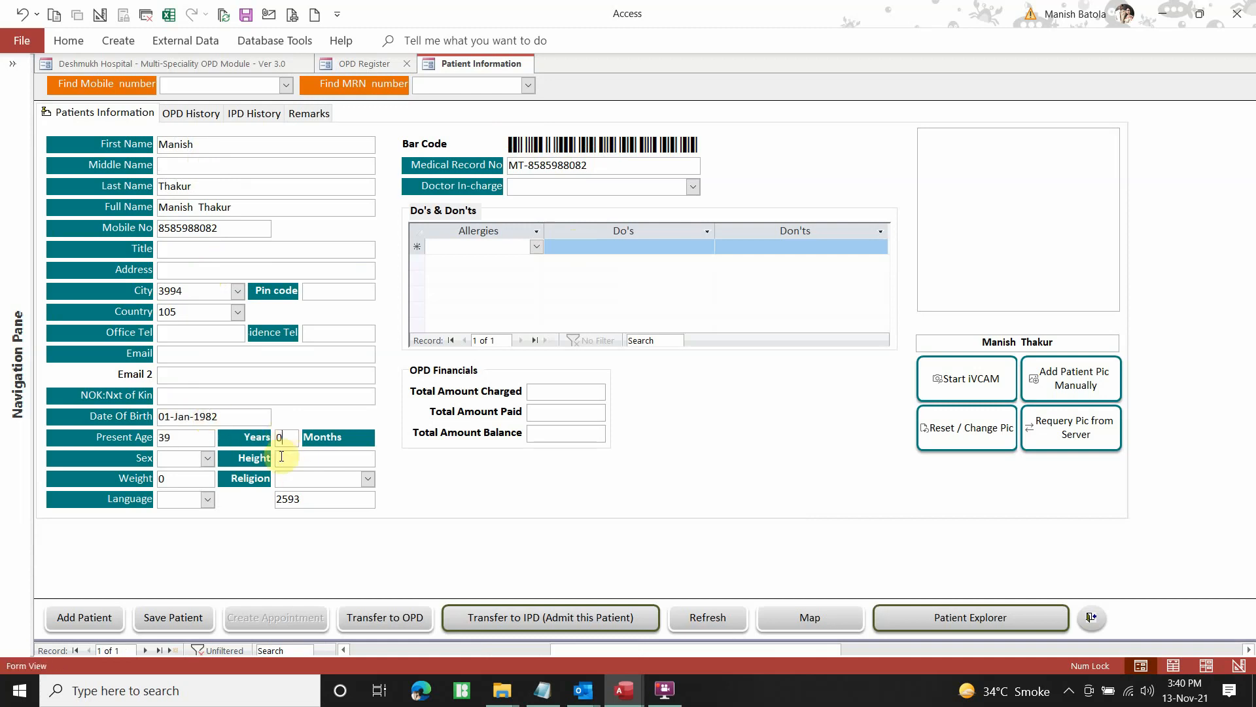
click(207, 458)
click(195, 494)
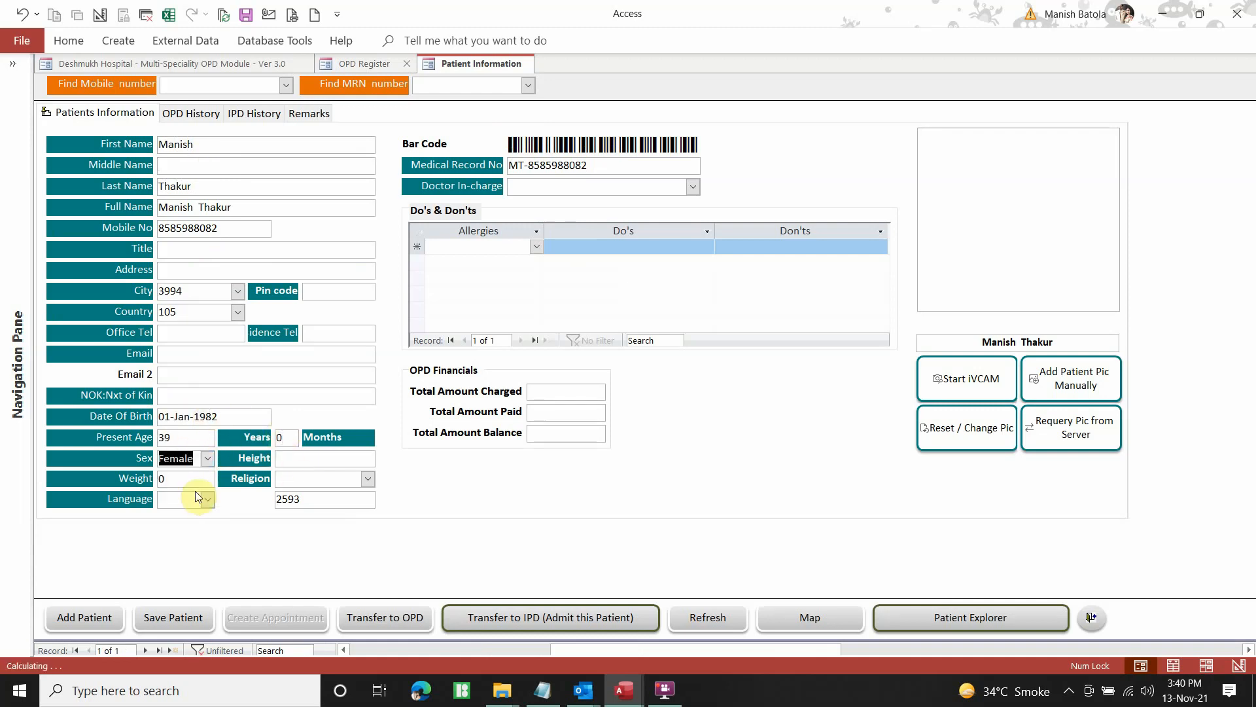
click(280, 459)
text(5.)
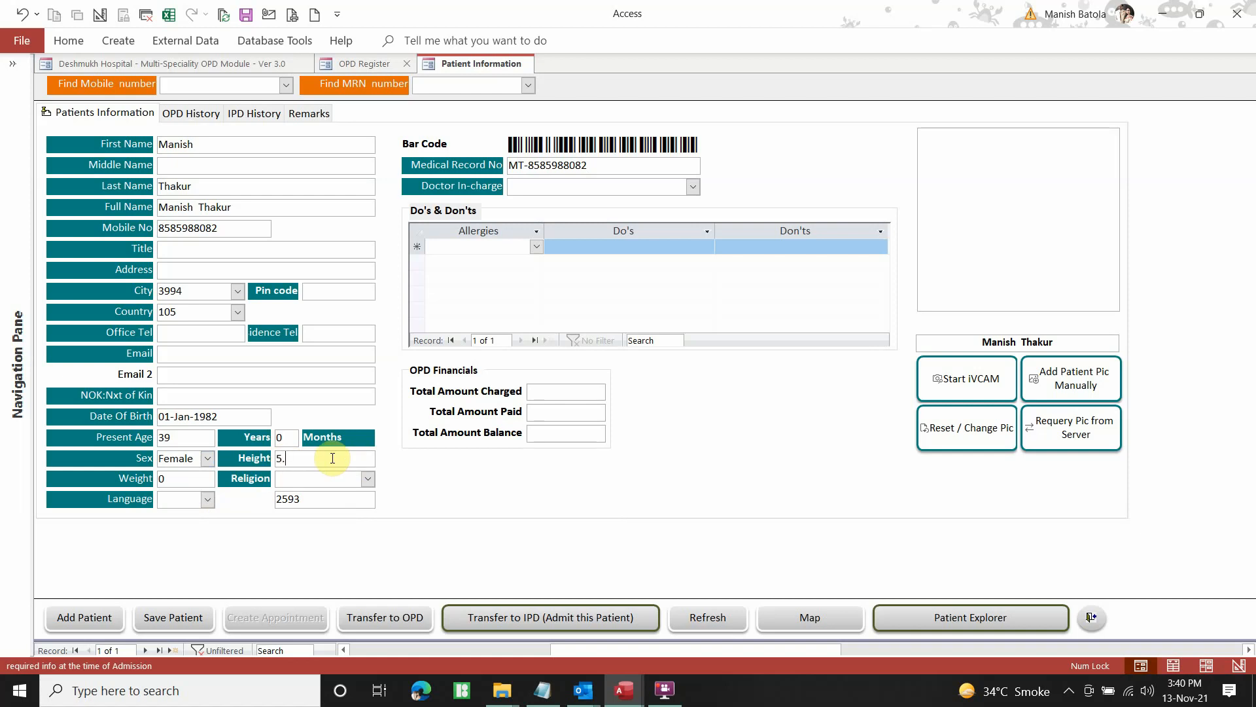
text(70)
key(Tab)
text(8)
Choose religion HINDU and language Marathi, save the patient, and close the form
click(368, 479)
click(345, 516)
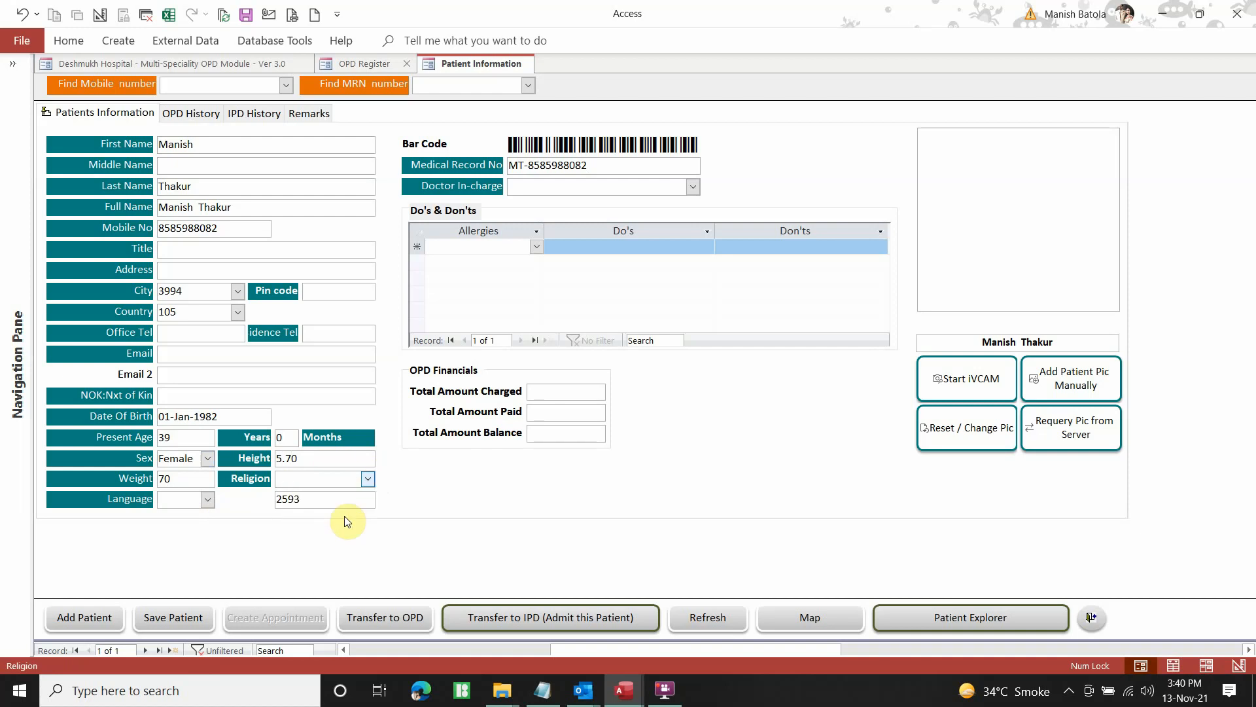
click(208, 500)
click(190, 528)
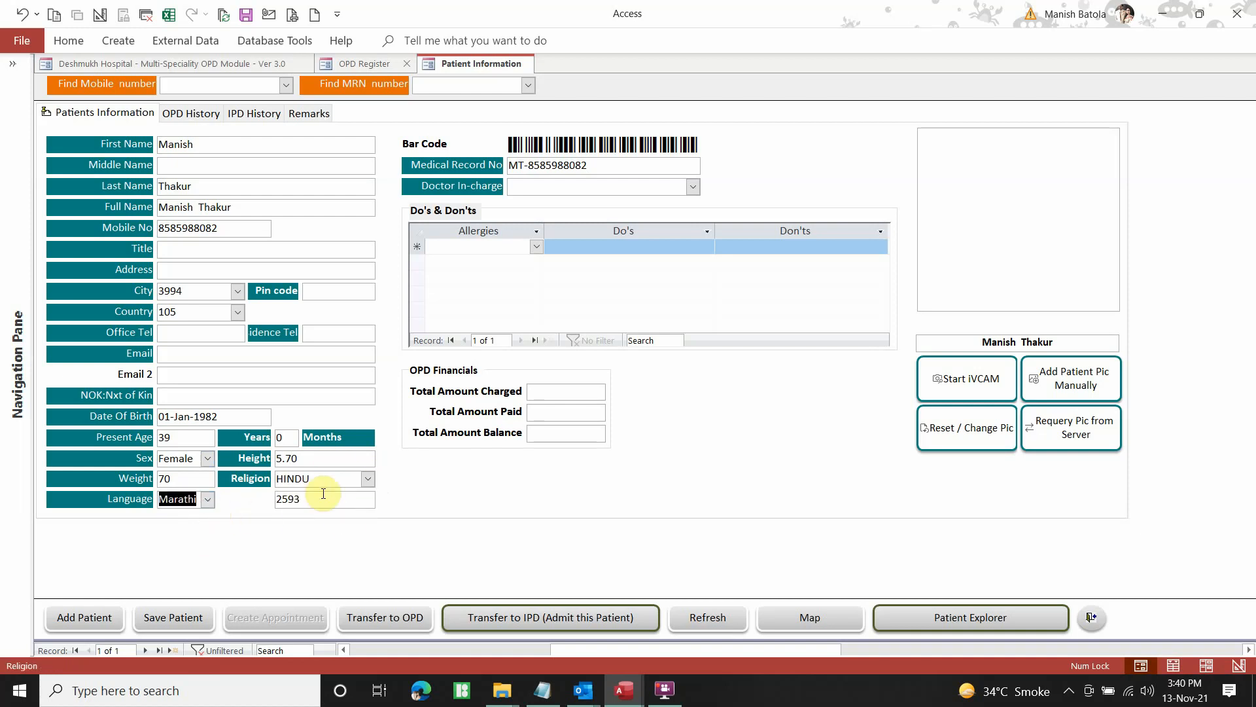
click(178, 618)
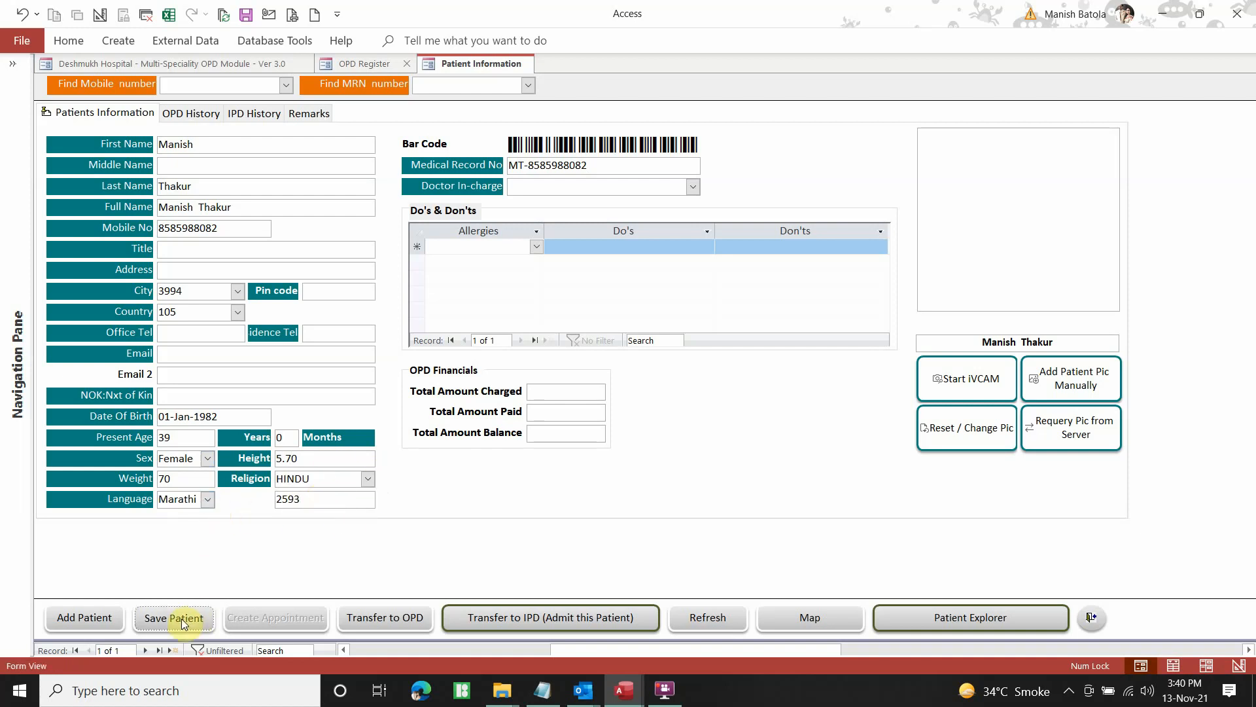
click(105, 622)
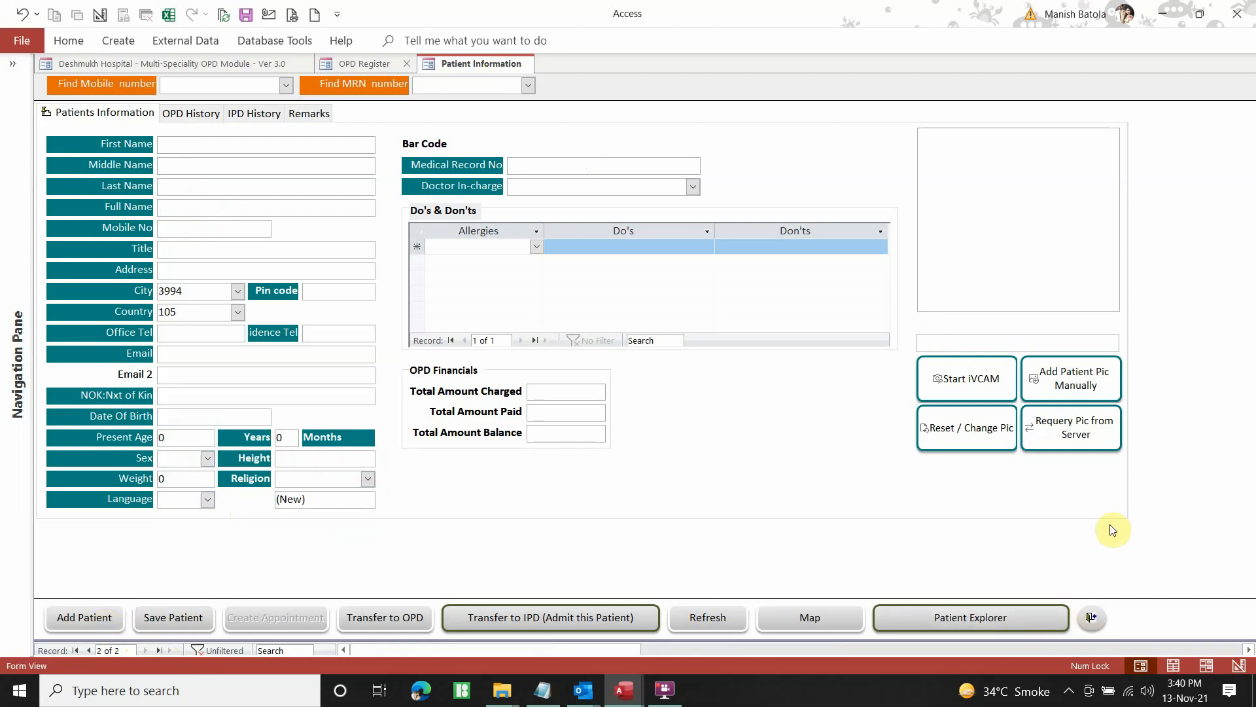
click(1092, 618)
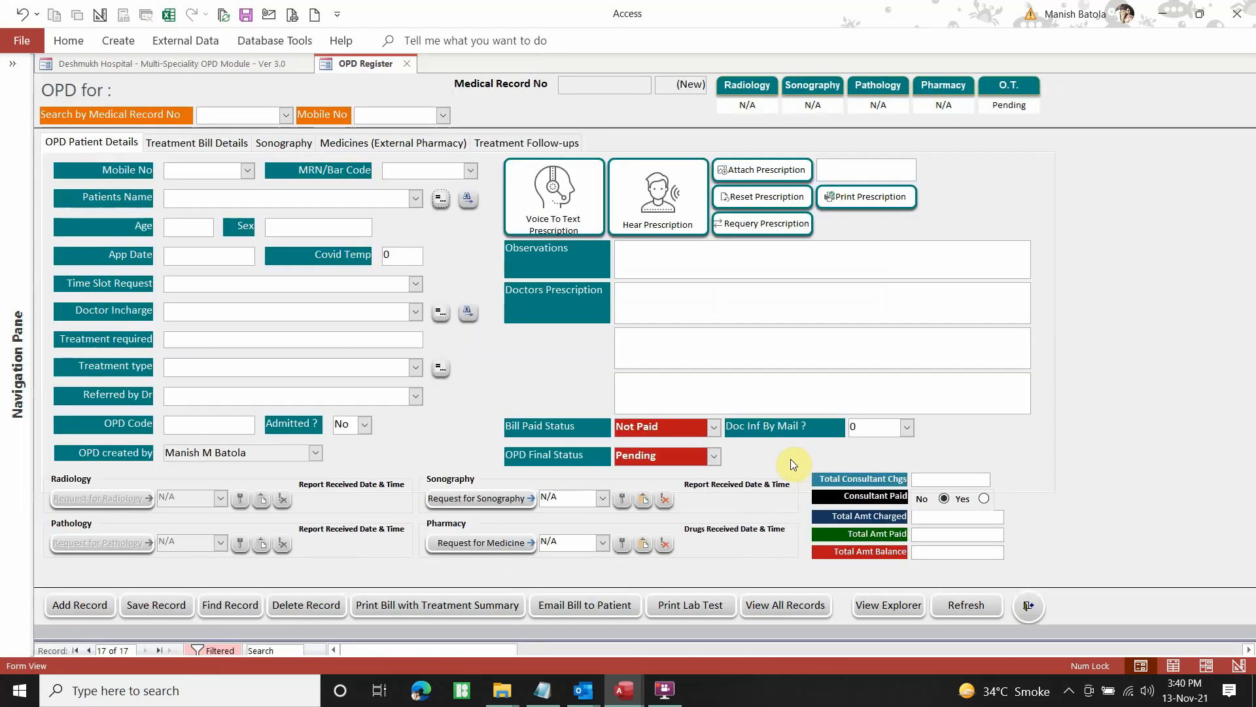
Search the Patients Name list for the new patient, then clear the entry
click(421, 202)
text(man)
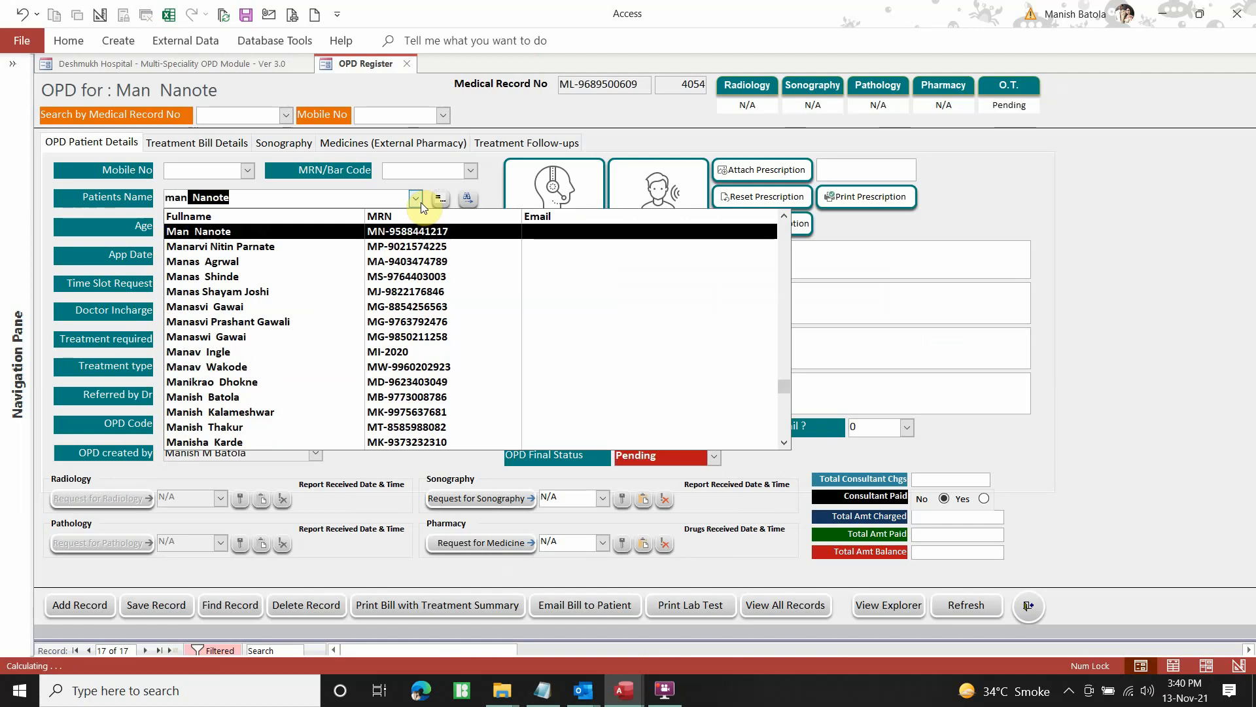
text(ikrao)
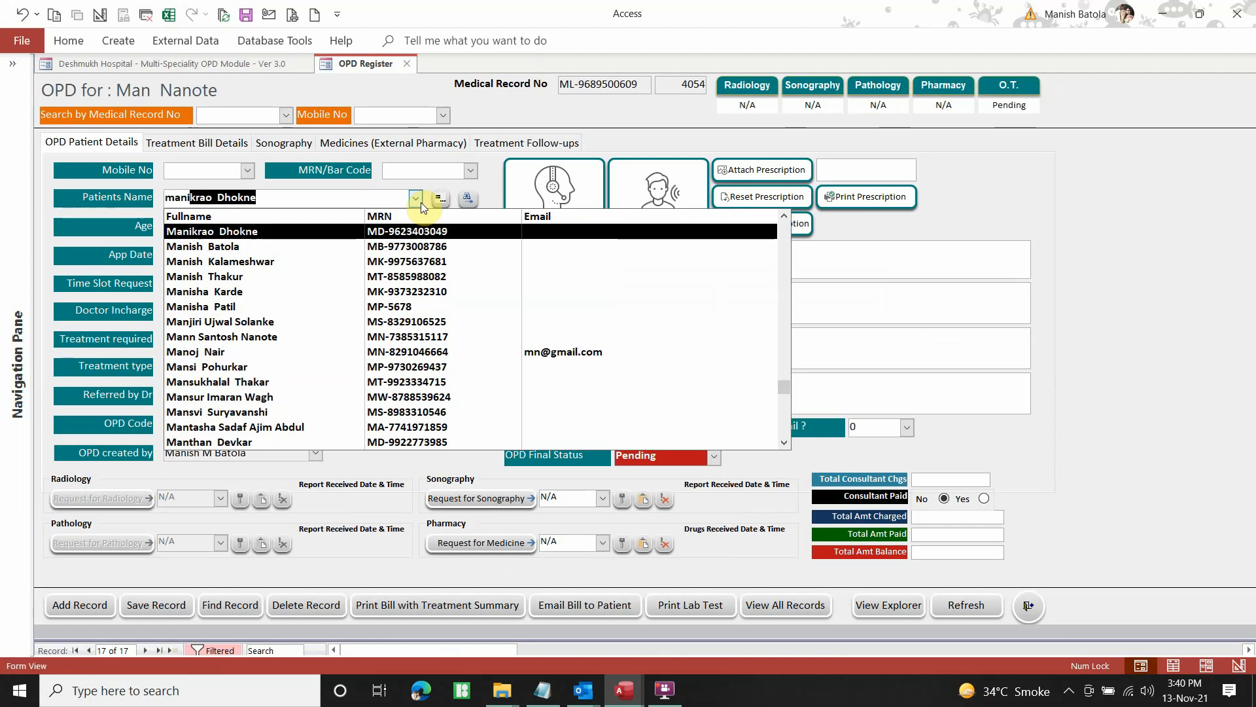
key(Down)
key(Down)
key(Down)
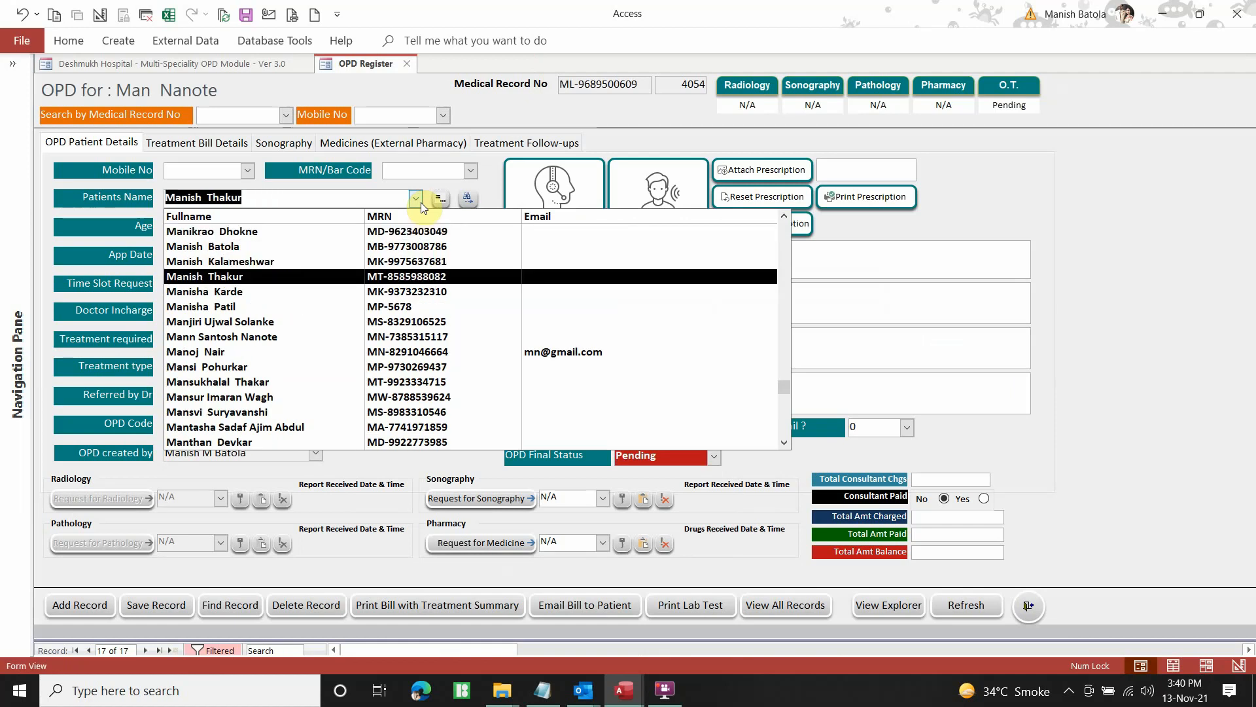
key(Down)
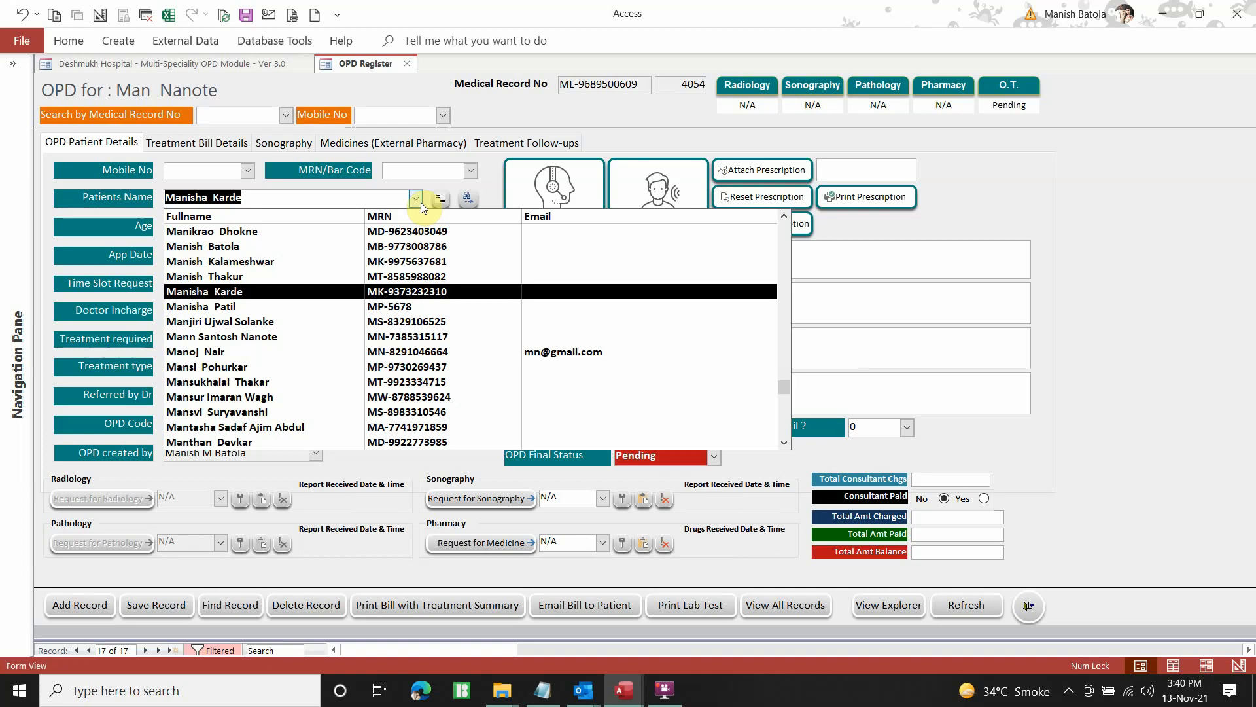
key(BackSpace)
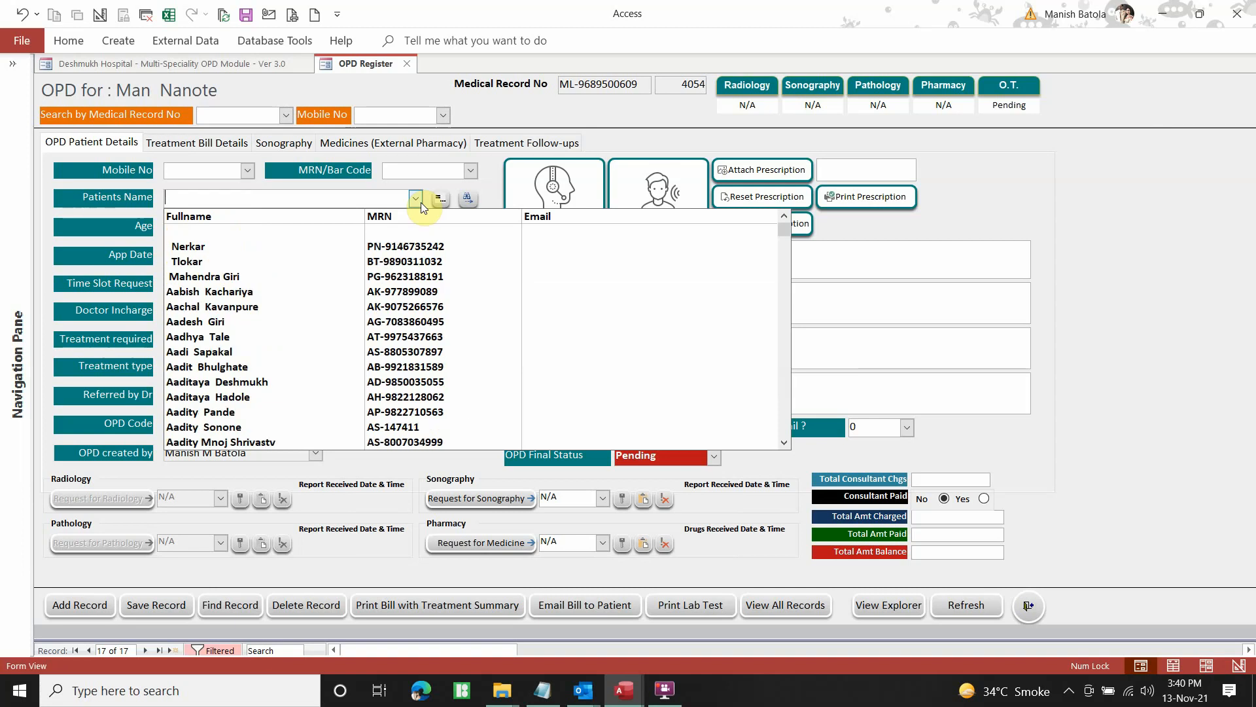
key(Return)
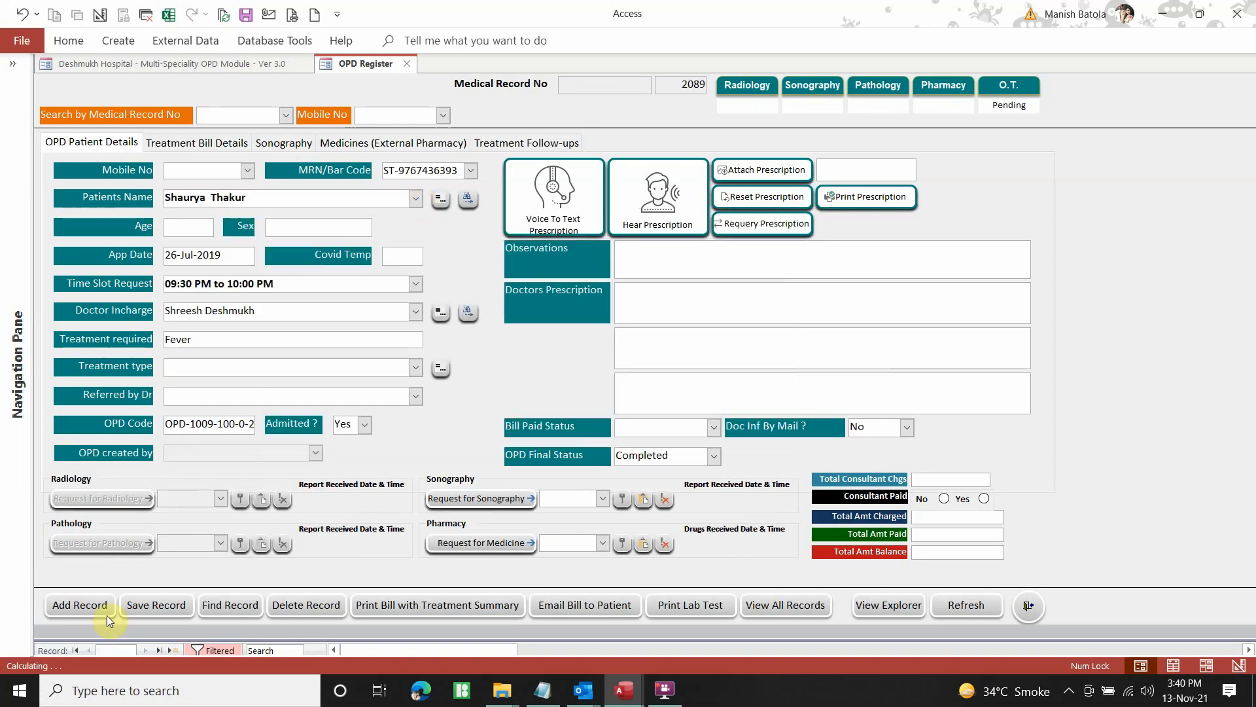
Add a new OPD record for the newly registered patient and close the OPD Register
click(107, 607)
click(415, 200)
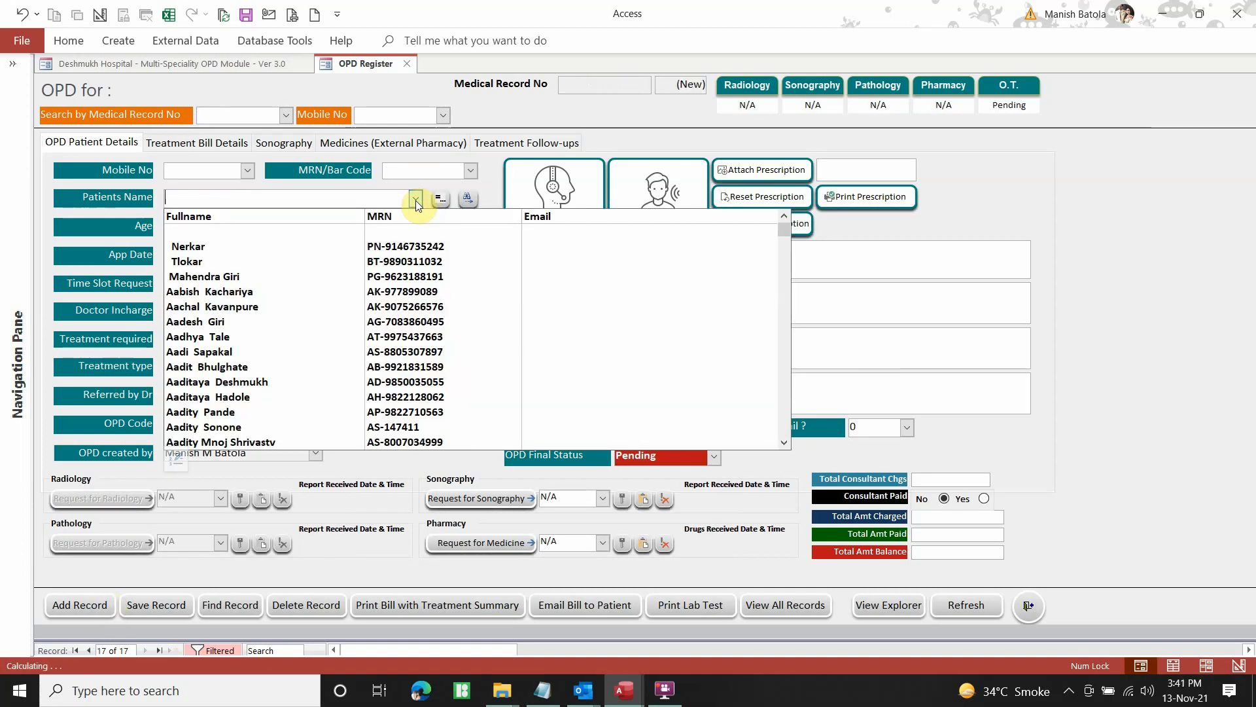
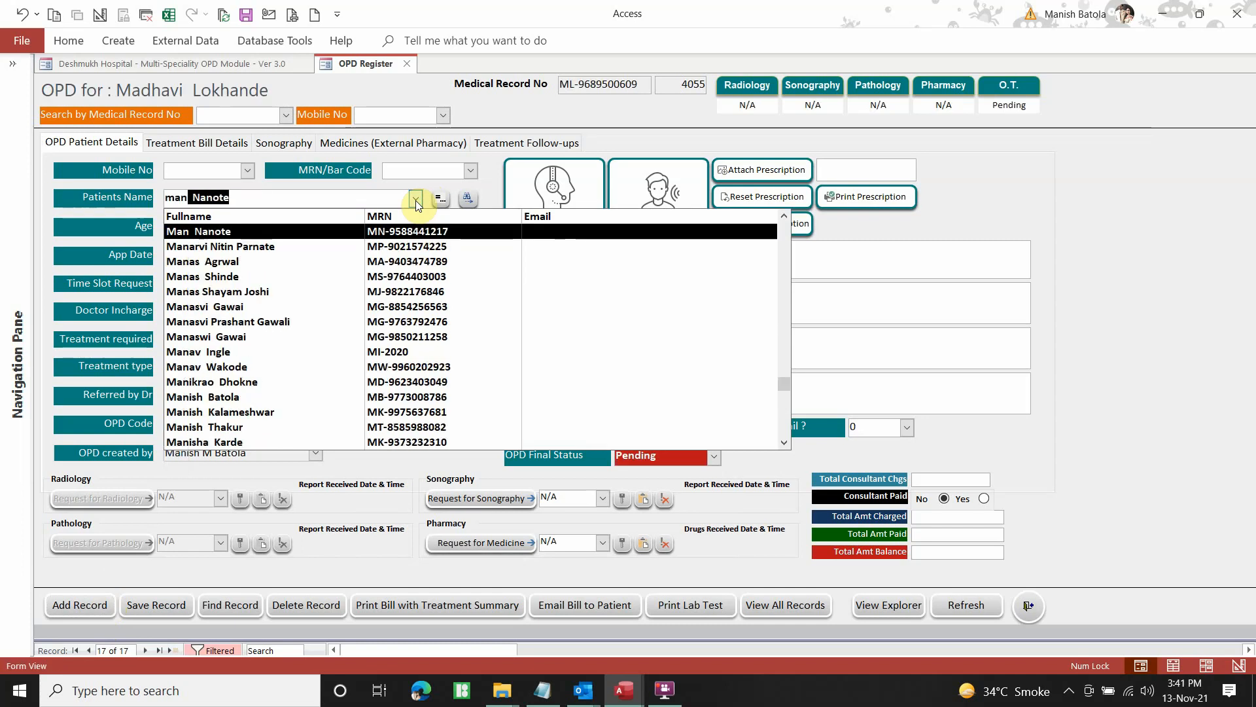
scroll(308, 441, down, 2)
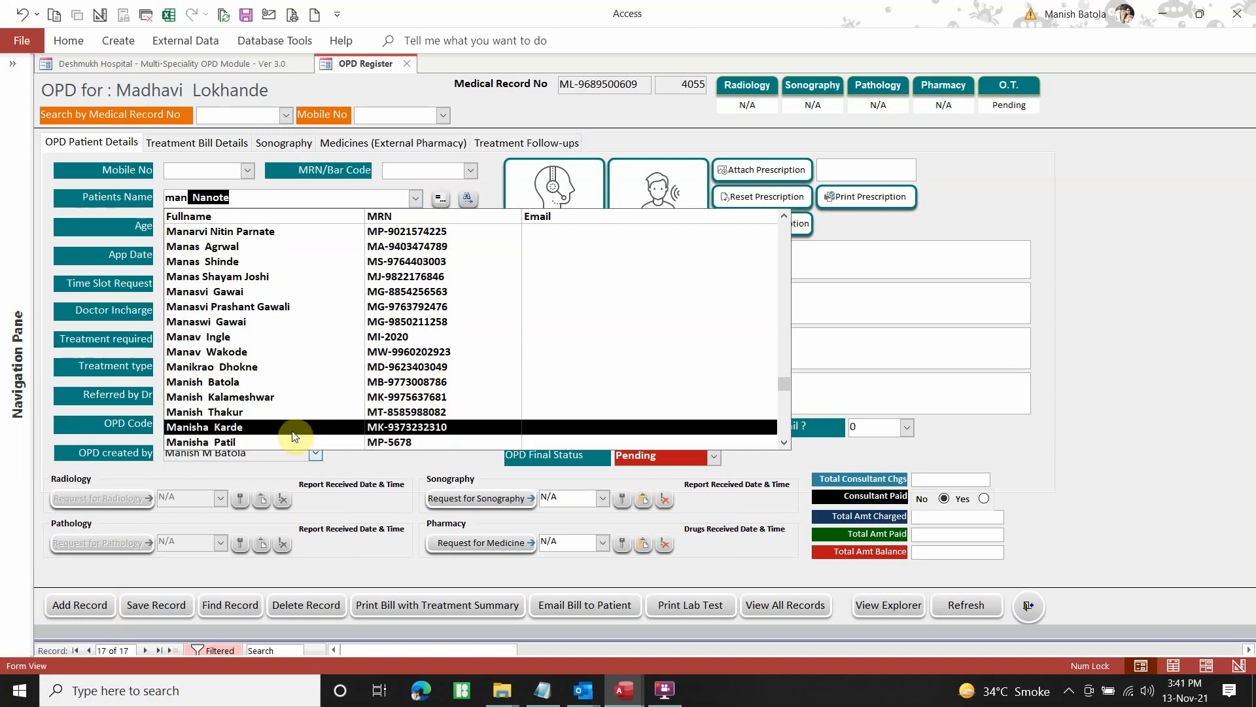
click(278, 387)
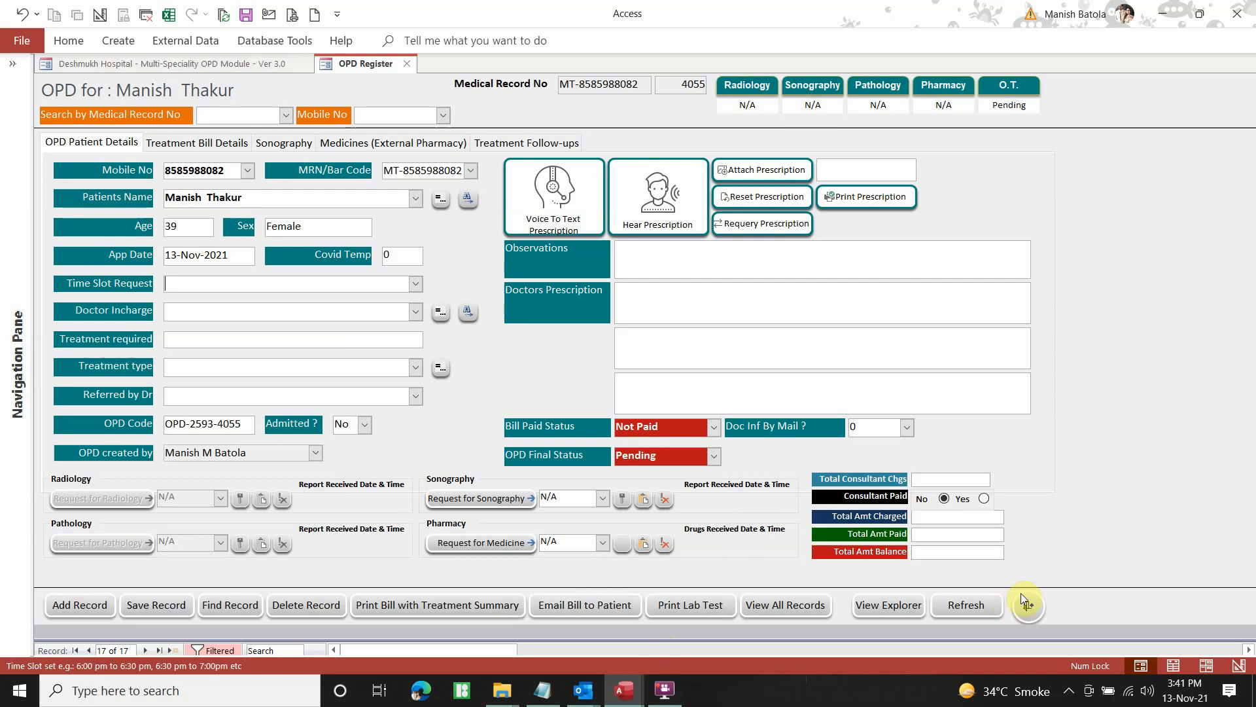
click(1030, 606)
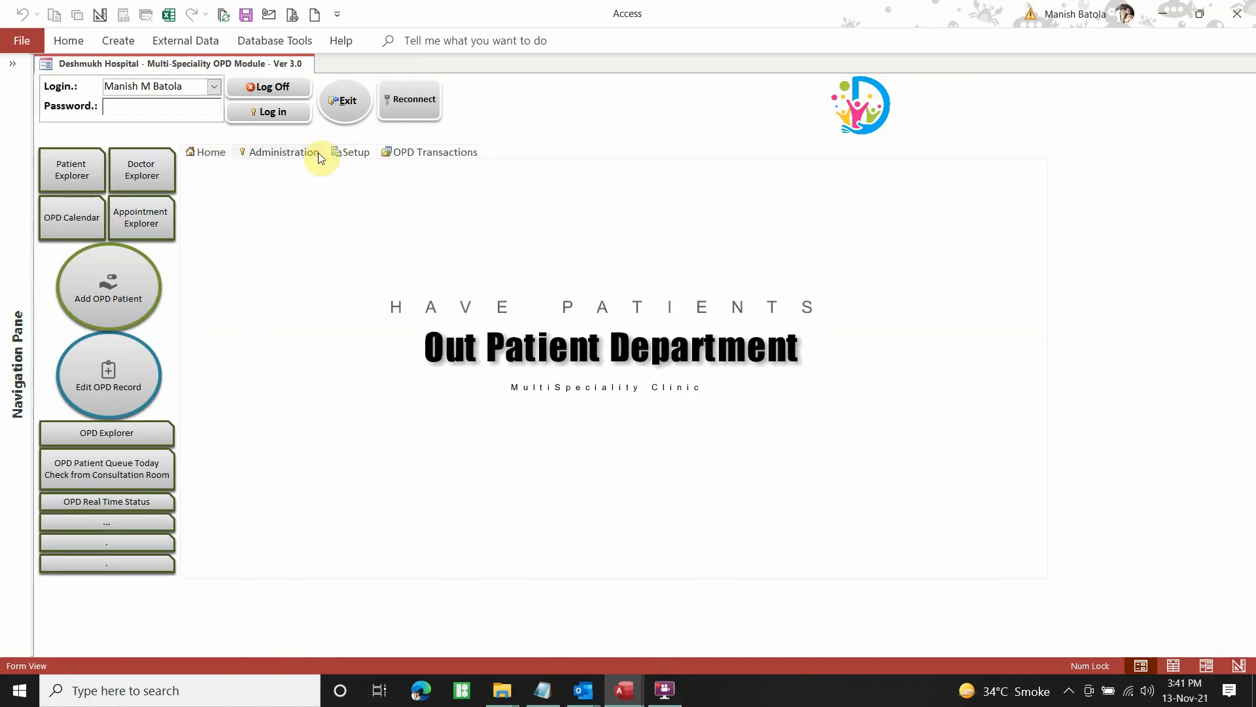
Log off from the OPD Transactions page and dismiss the goodbye message
click(430, 153)
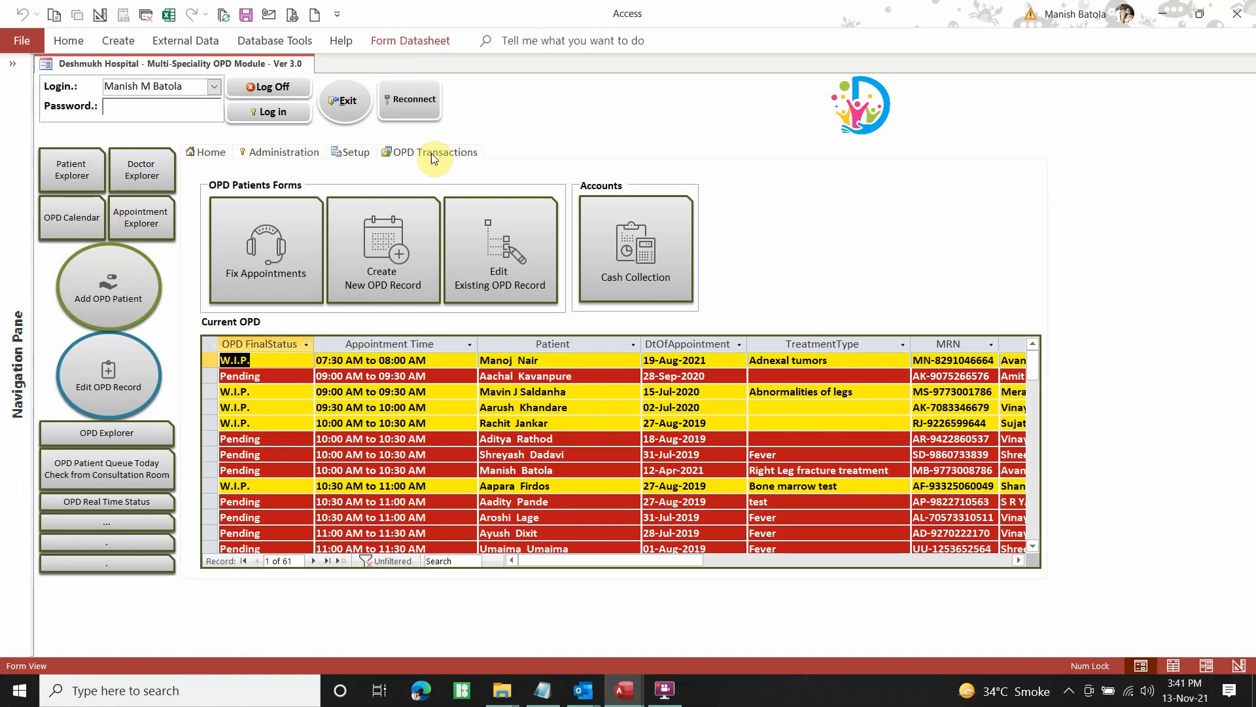
click(272, 89)
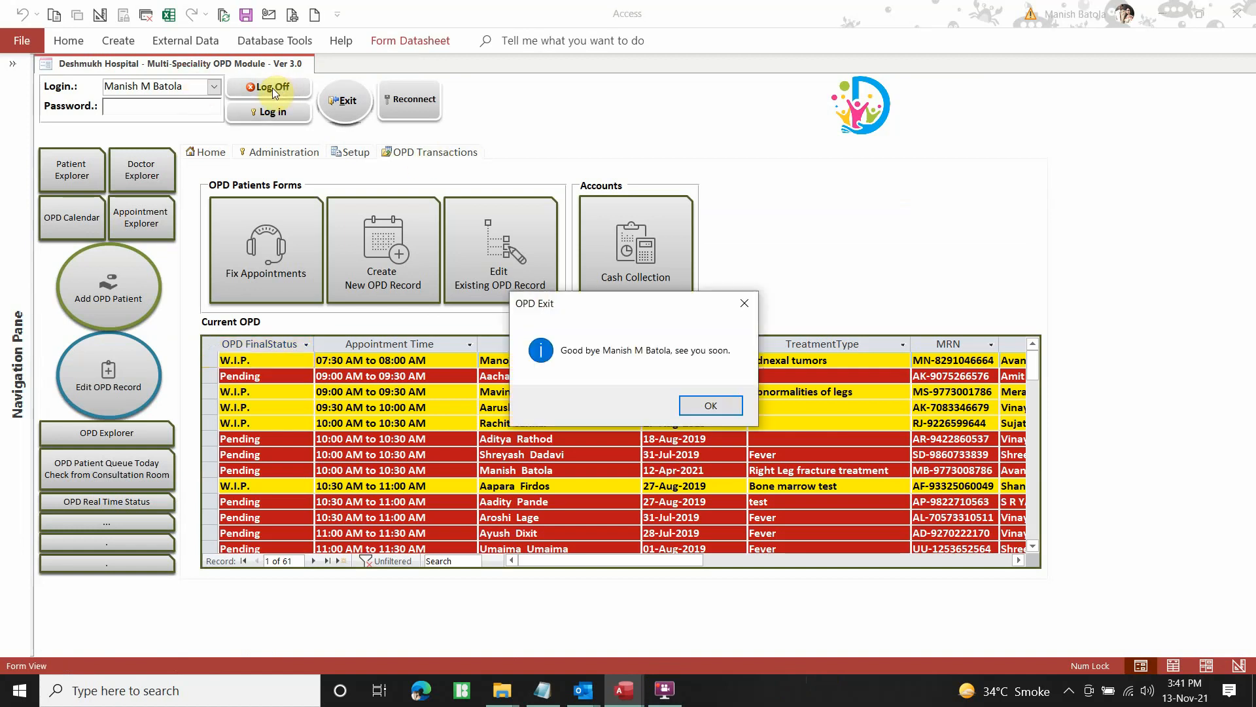
click(709, 406)
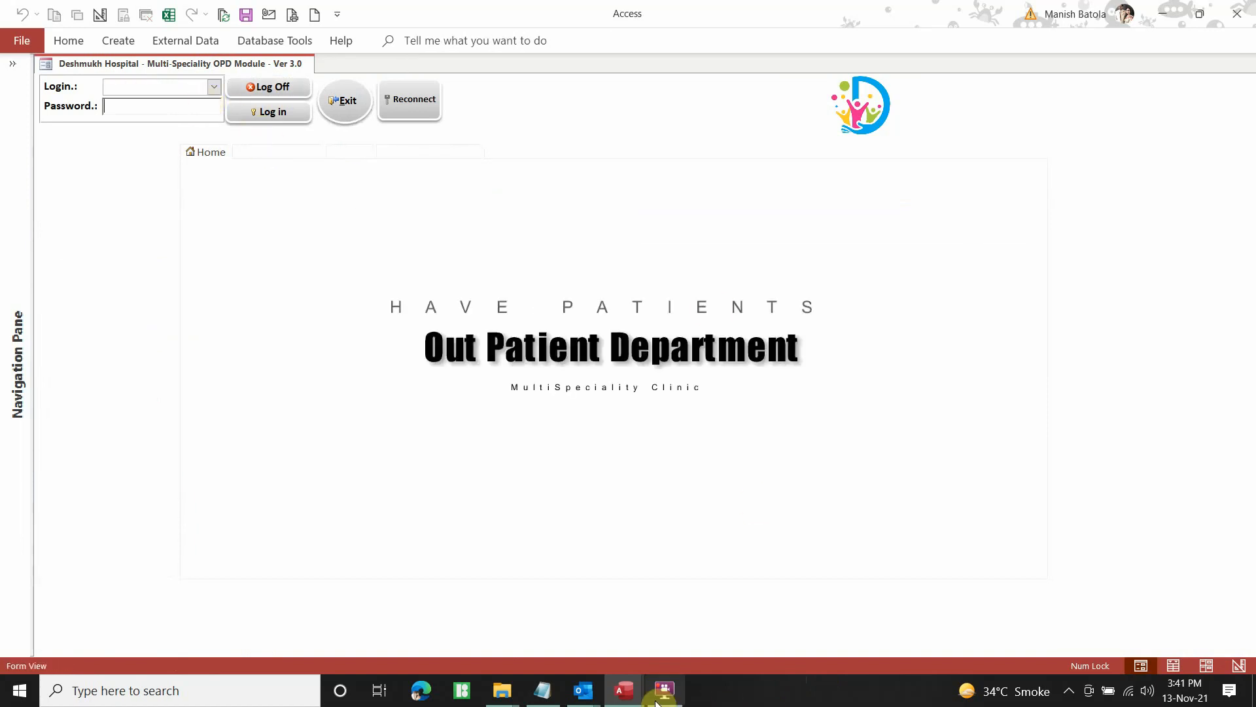
mouse_move(668, 703)
click(672, 666)
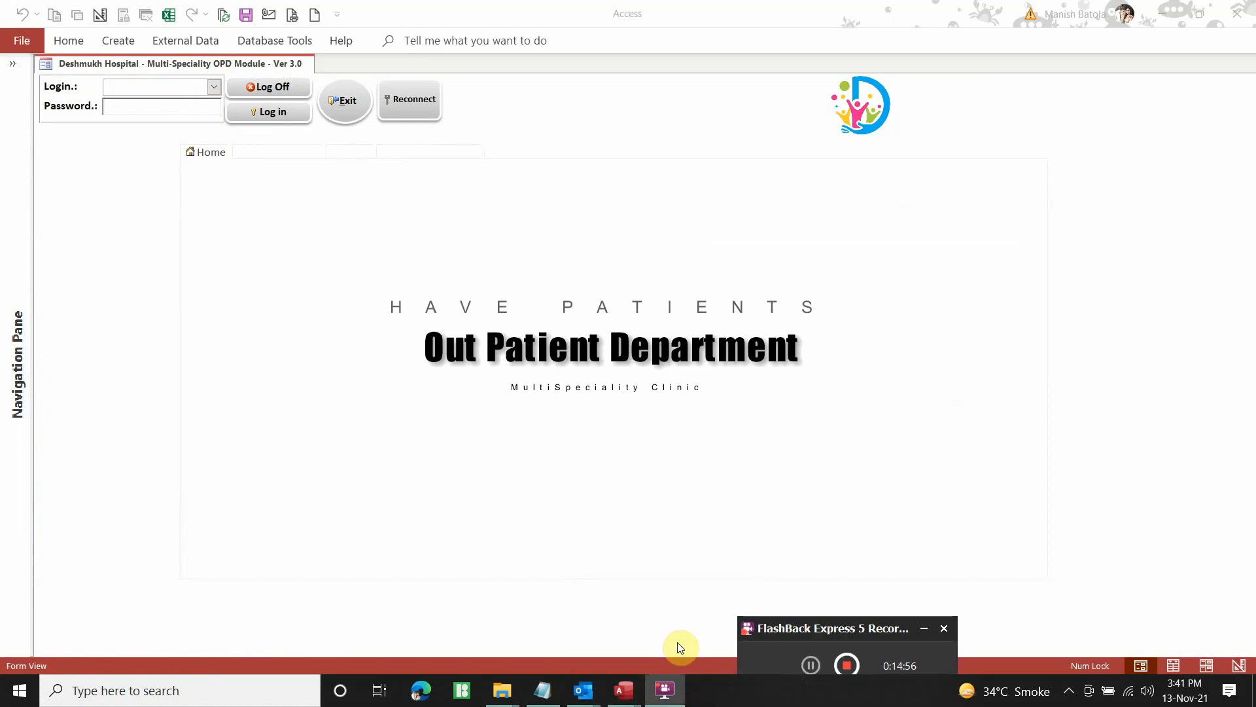